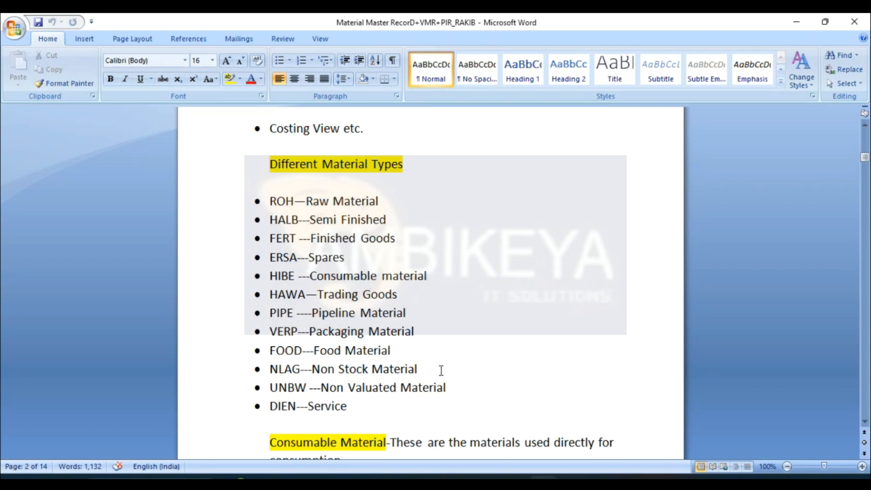
# - Read through the list of material types and the definitions of consumable and stock material in the notes
pyautogui.click(865, 422)
pyautogui.click(865, 421)
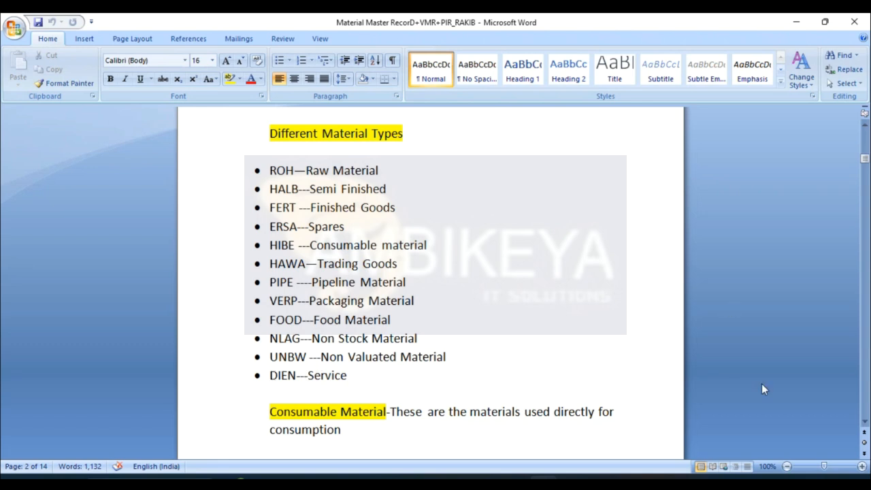
pyautogui.click(864, 421)
pyautogui.click(865, 421)
pyautogui.click(865, 421)
pyautogui.click(865, 422)
pyautogui.click(865, 422)
pyautogui.click(864, 421)
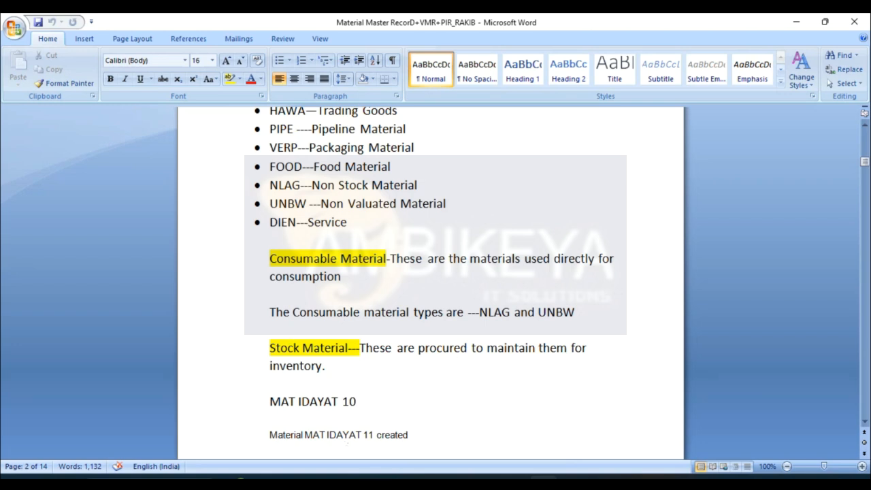
# - Switch to SAP, try to open transaction SU01, and decline the detailed error description
pyautogui.moveTo(392, 468)
pyautogui.click(402, 428)
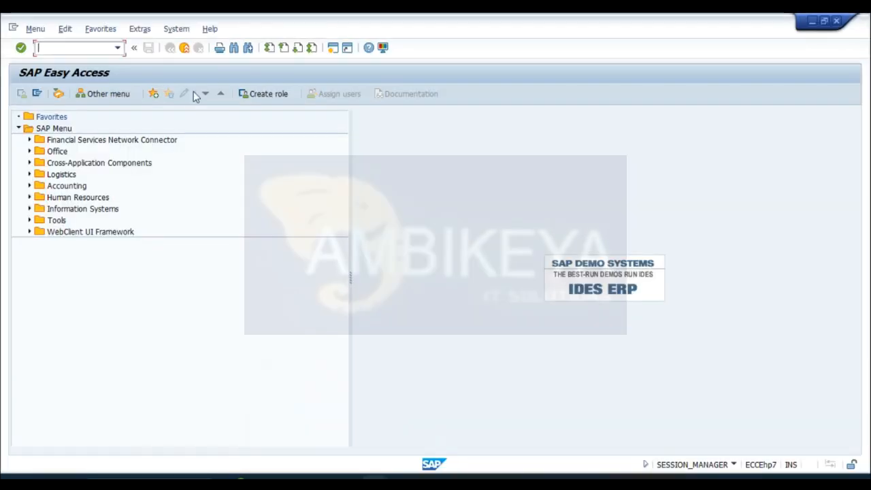
pyautogui.write('su01')
pyautogui.press('Return')
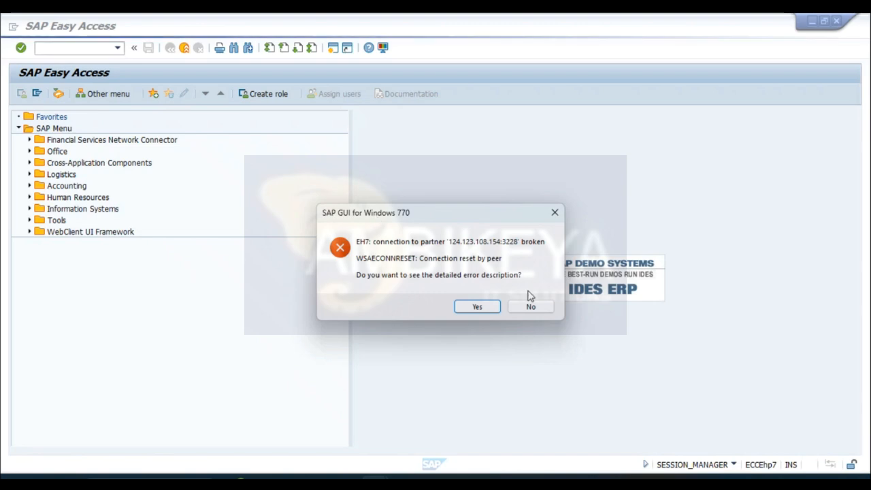
pyautogui.click(532, 306)
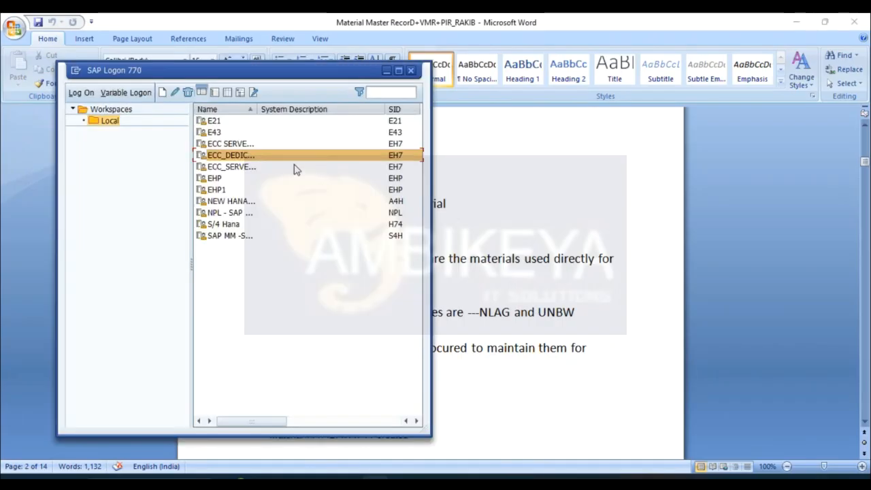
# - Reconnect to the ECC_DEDIC system in SAP Logon and log on as user1 with the account password
pyautogui.doubleClick(283, 164)
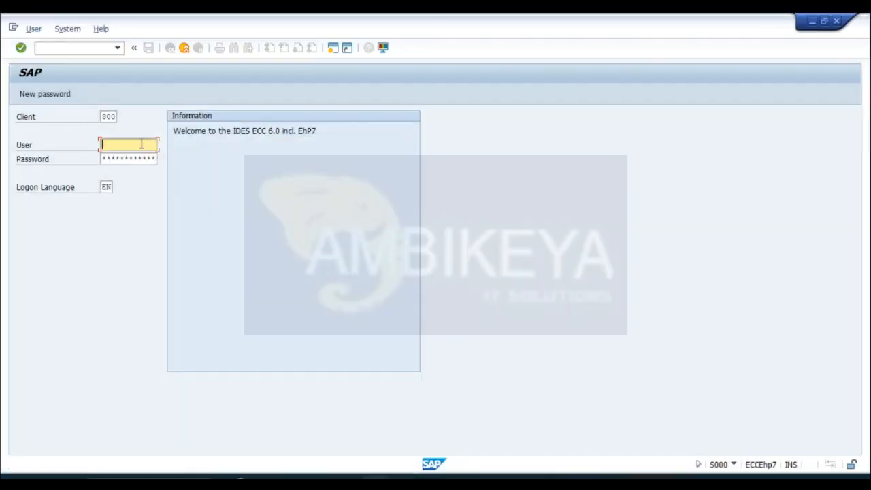
pyautogui.click(141, 144)
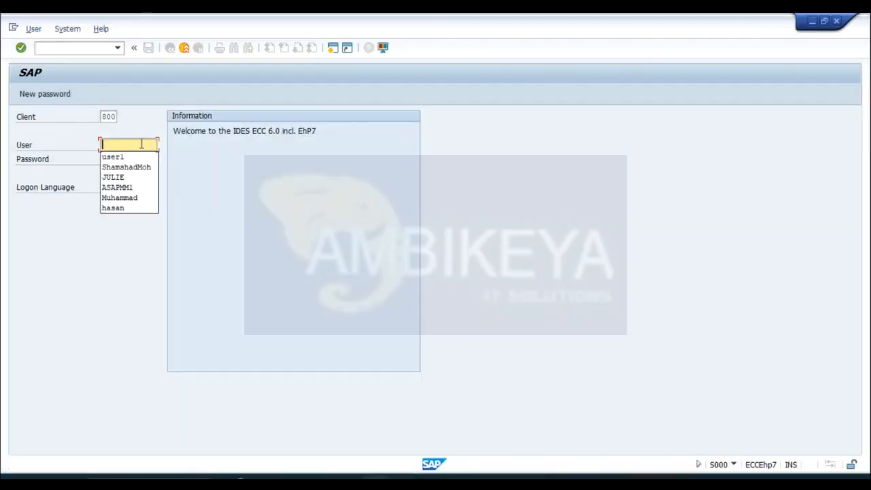
pyautogui.click(139, 158)
pyautogui.click(138, 159)
pyautogui.write('******')
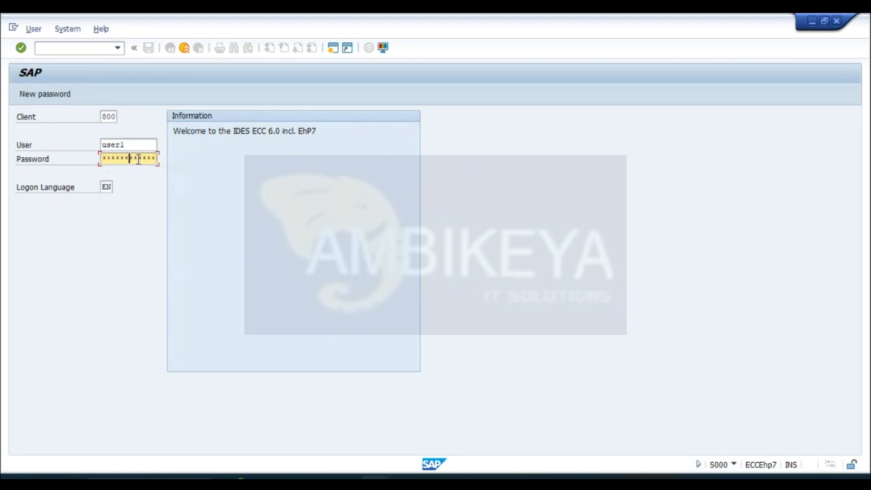
pyautogui.press('Return')
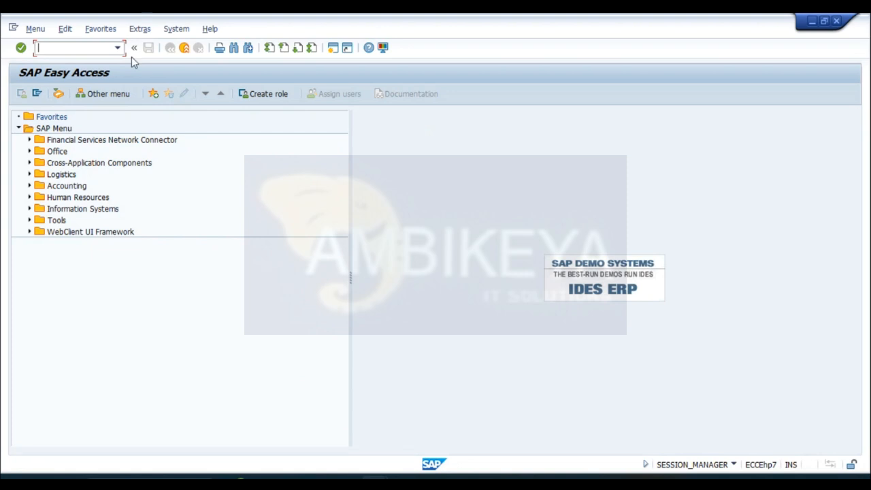
# - Start material creation with transaction MM01 and enter the code for the new material
pyautogui.write('mm01')
pyautogui.press('Return')
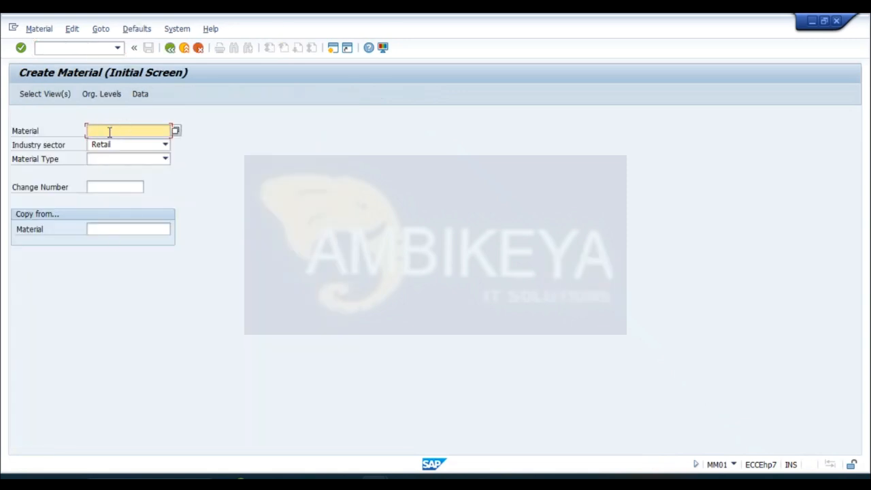
pyautogui.write('SII')
pyautogui.write('DD')
pyautogui.write('HQUE1')
pyautogui.write('0')
# - Choose industry sector M Mechanical Engineering and material type ROH Raw material, and open the view selection for the material
pyautogui.click(164, 145)
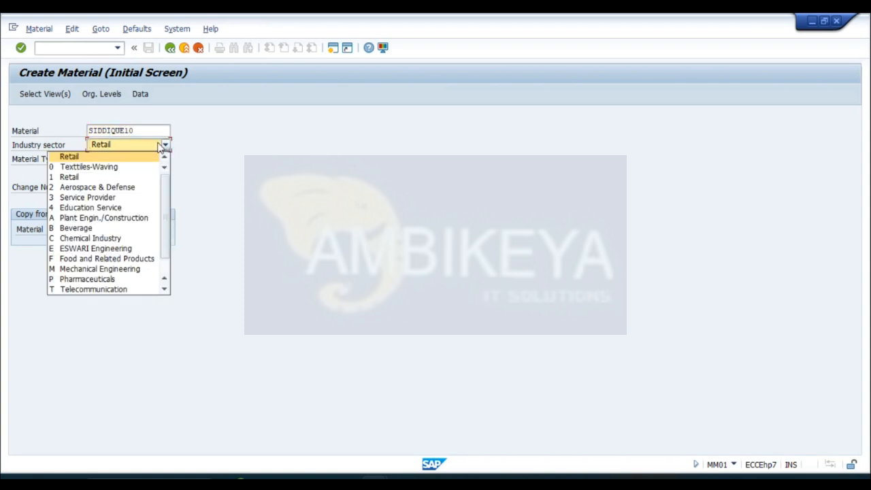
pyautogui.click(131, 270)
pyautogui.click(165, 159)
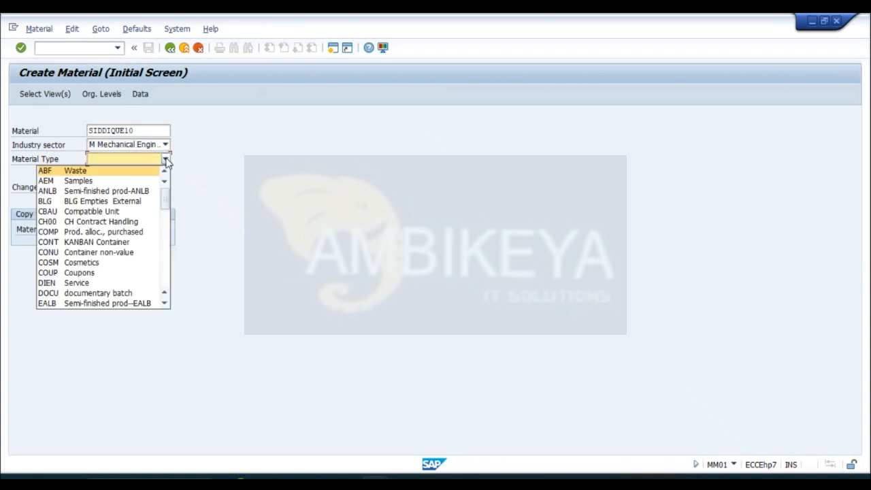
pyautogui.scroll(-7, 166, 163)
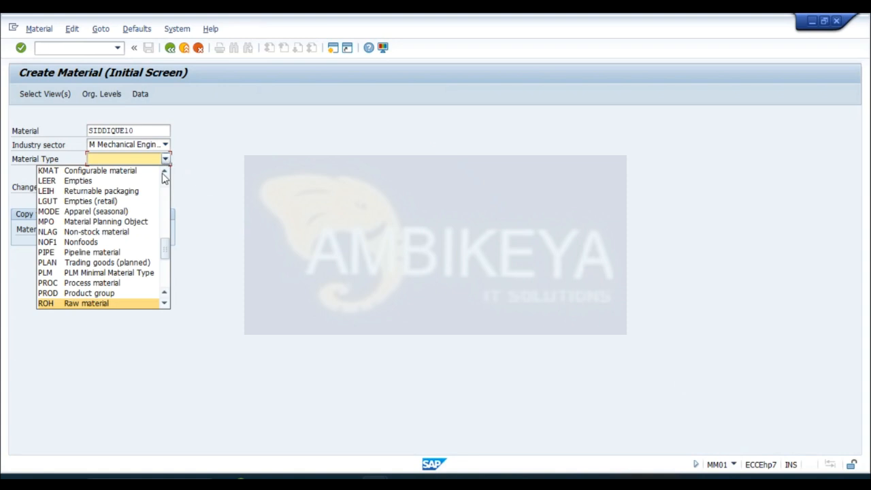
pyautogui.click(105, 304)
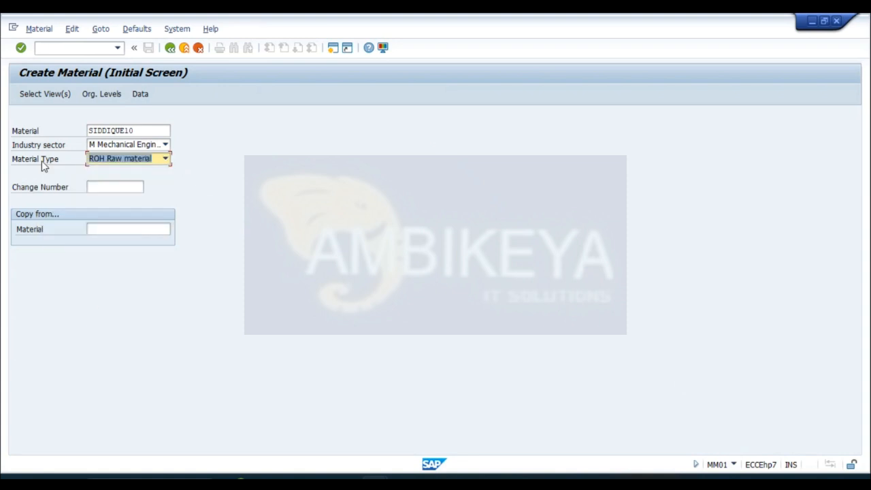
pyautogui.click(39, 97)
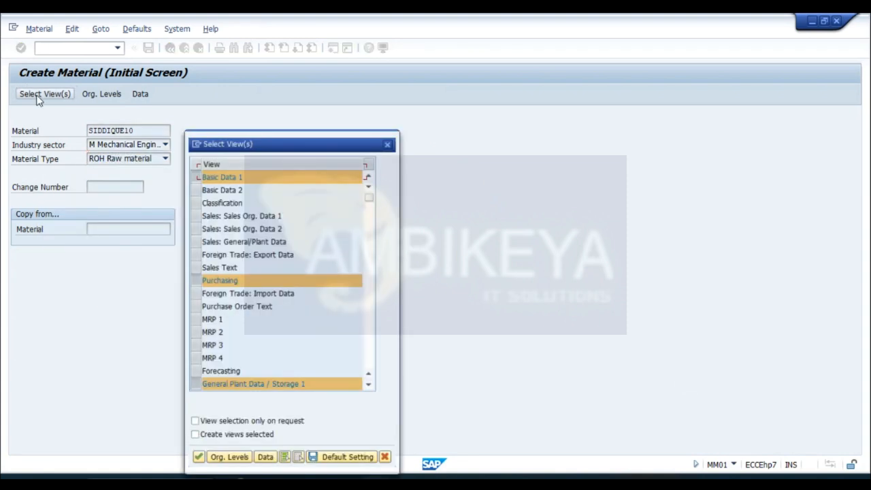
pyautogui.moveTo(346, 142); pyautogui.dragTo(457, 41)
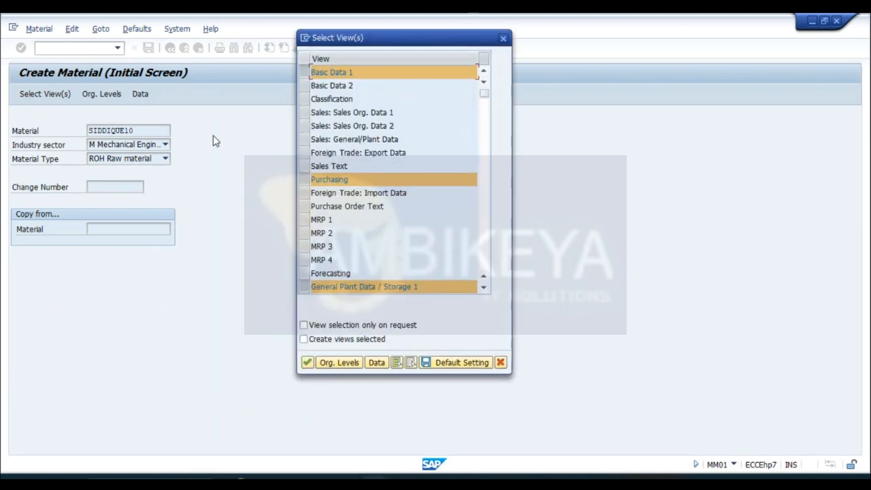
pyautogui.click(305, 113)
pyautogui.click(306, 138)
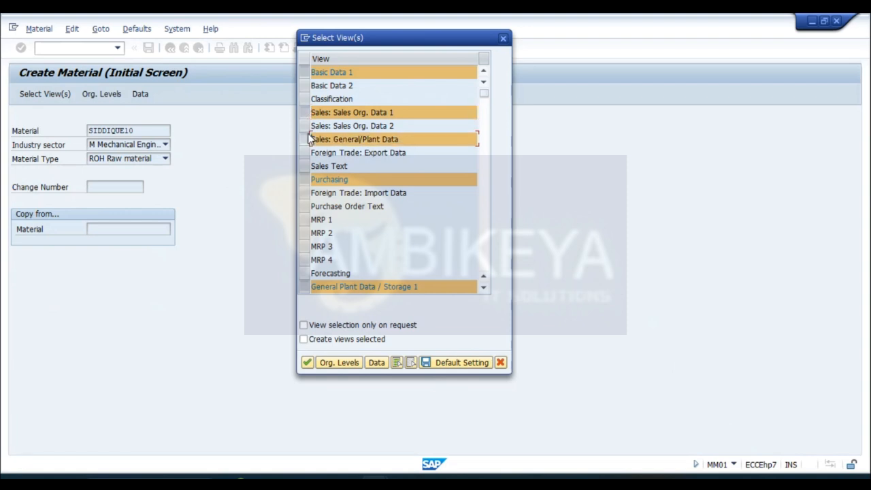
pyautogui.click(305, 126)
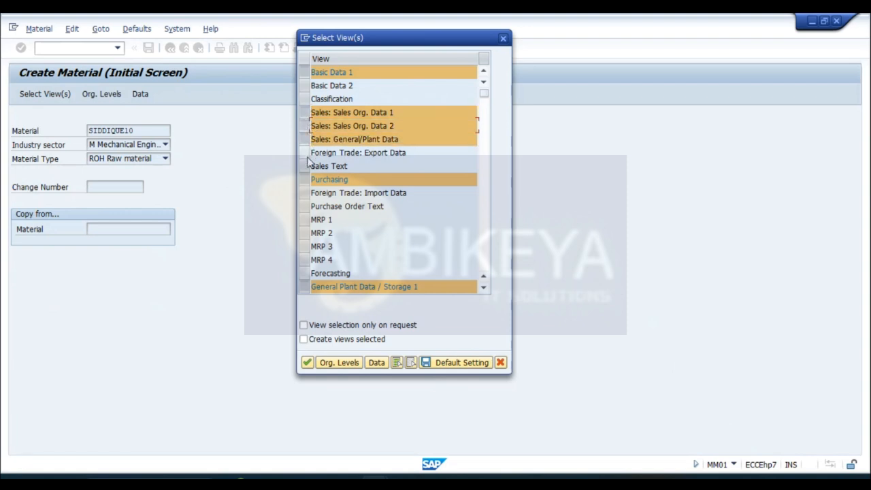
pyautogui.click(305, 166)
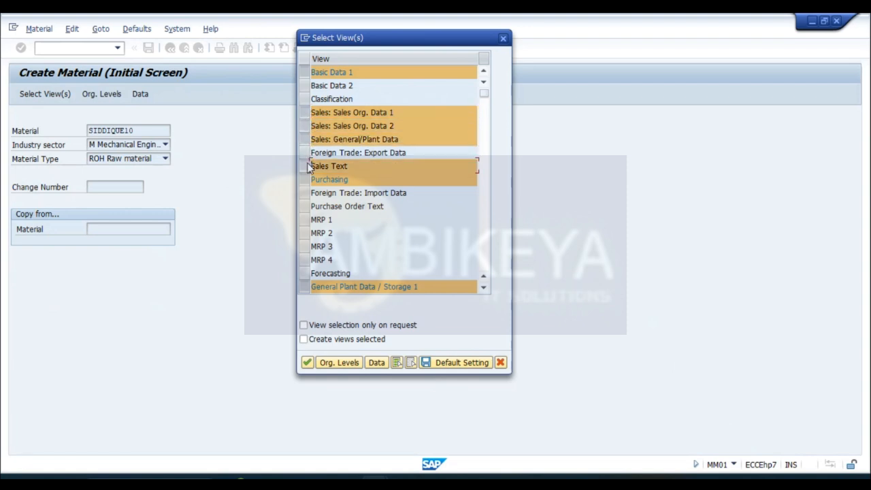
pyautogui.click(306, 115)
pyautogui.click(305, 125)
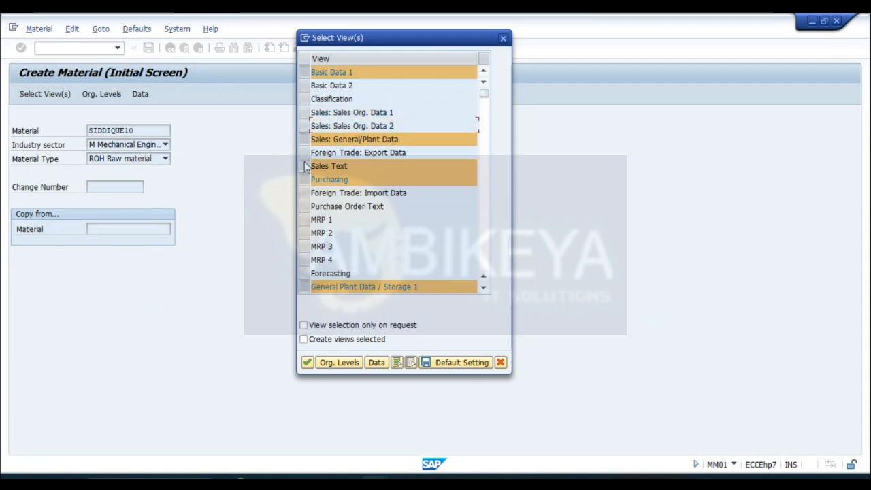
pyautogui.click(305, 166)
pyautogui.click(306, 139)
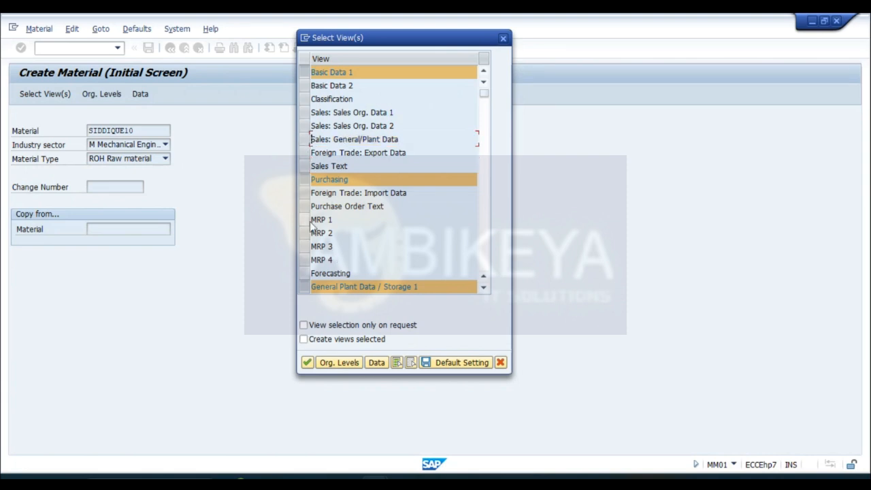
# - Look through the list of available material views and the ones preselected for the raw material
pyautogui.click(484, 288)
pyautogui.click(484, 288)
pyautogui.click(483, 288)
pyautogui.click(483, 288)
pyautogui.click(484, 288)
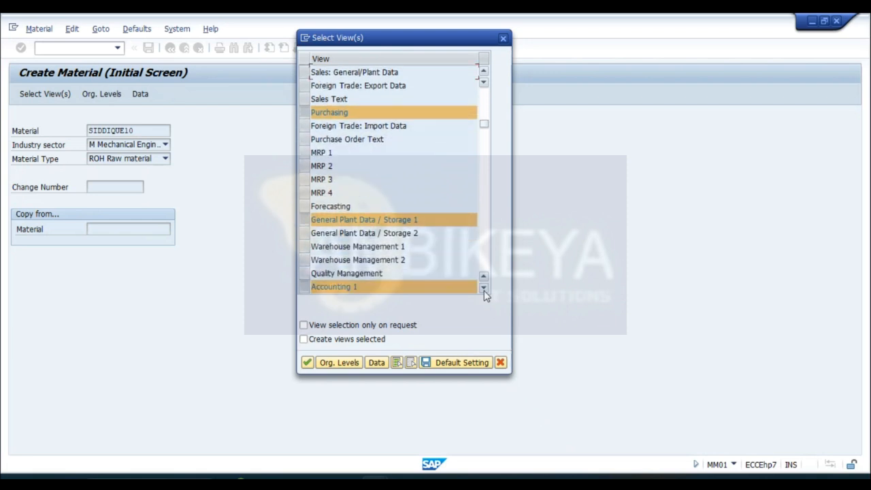
pyautogui.click(484, 288)
pyautogui.click(483, 288)
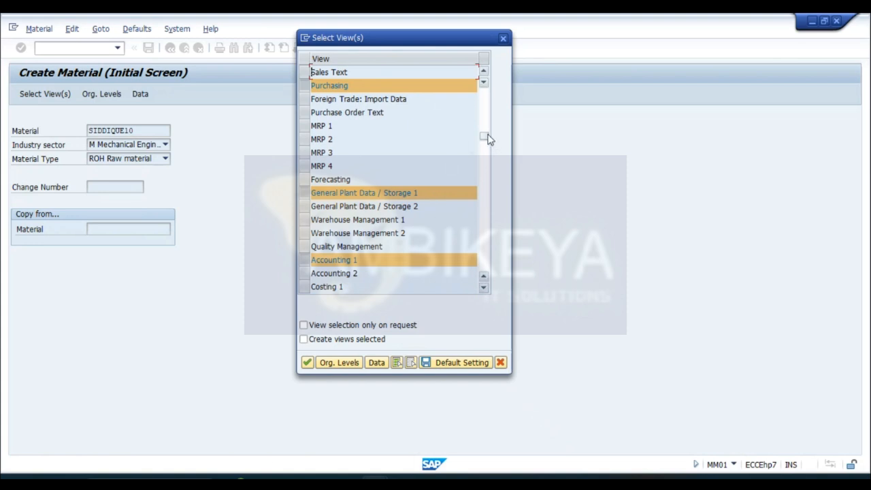
pyautogui.moveTo(484, 138); pyautogui.dragTo(484, 78)
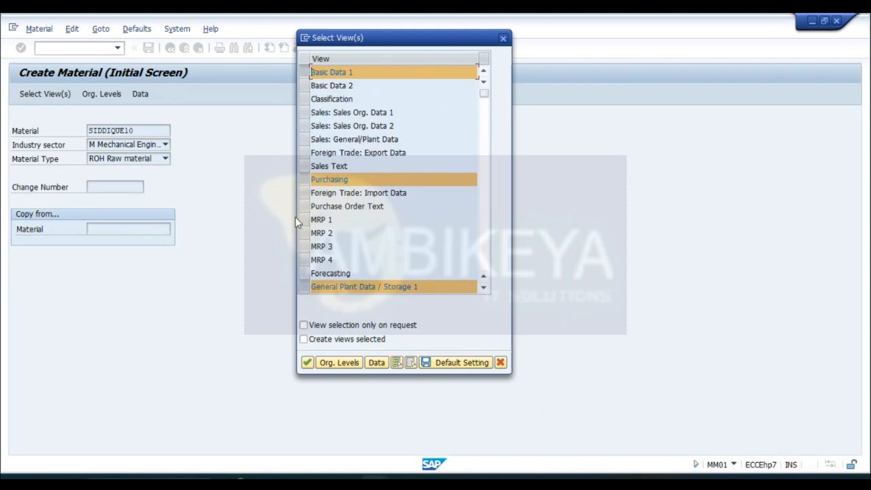
pyautogui.click(484, 288)
pyautogui.click(484, 288)
pyautogui.click(484, 289)
pyautogui.click(485, 288)
pyautogui.click(485, 288)
pyautogui.click(484, 288)
pyautogui.click(485, 288)
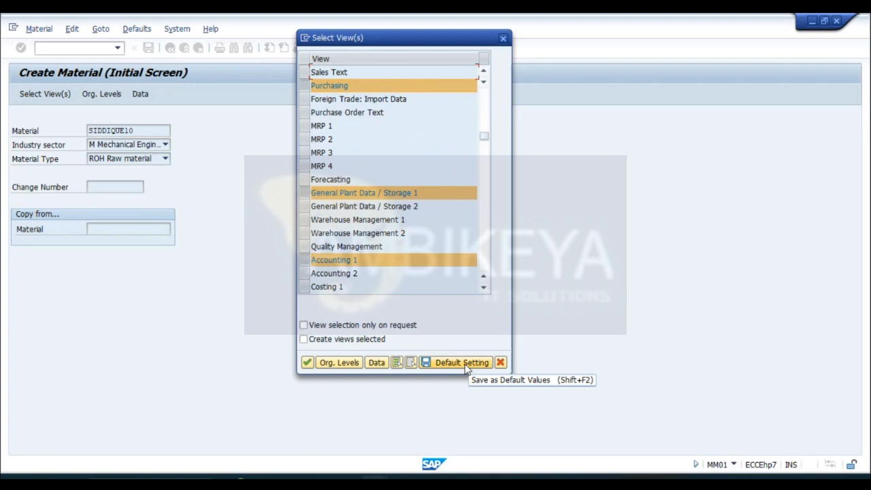
# - Proceed to the organizational levels and accept plant P001 with storage location SL01
pyautogui.click(333, 361)
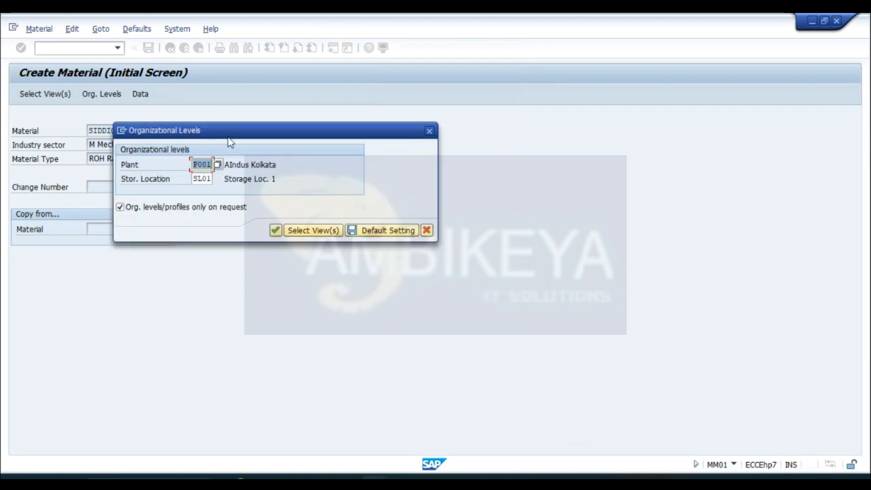
pyautogui.moveTo(235, 136); pyautogui.dragTo(304, 133)
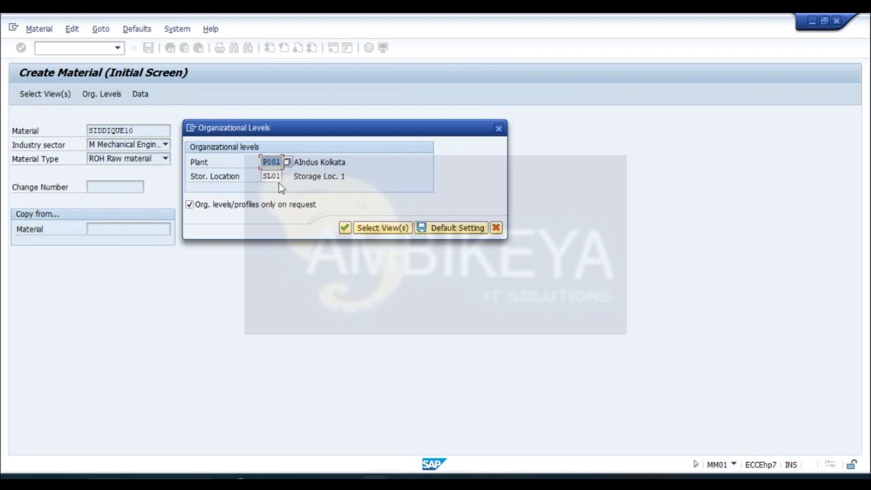
pyautogui.click(345, 229)
# - Copy the material code into the material description field of Basic data 1
pyautogui.moveTo(114, 142); pyautogui.dragTo(55, 134)
pyautogui.hotkey('ctrl', 'c')
pyautogui.click(177, 140)
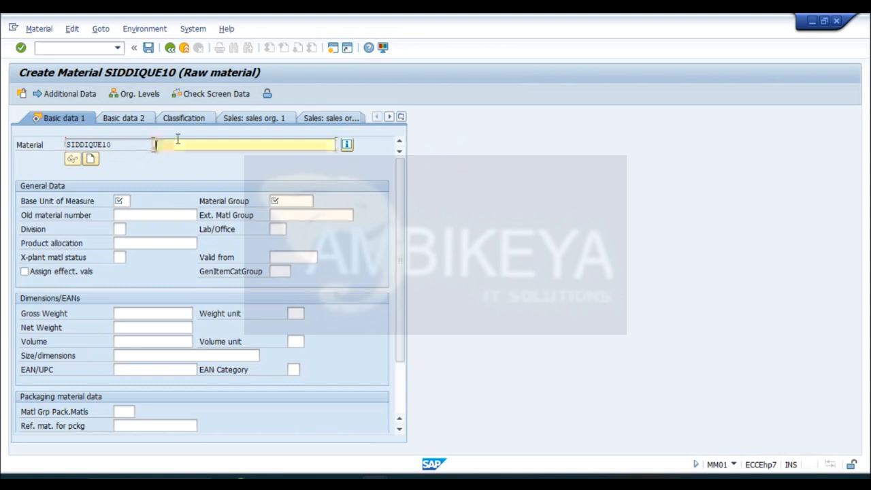
pyautogui.hotkey('ctrl', 'v')
pyautogui.click(177, 141)
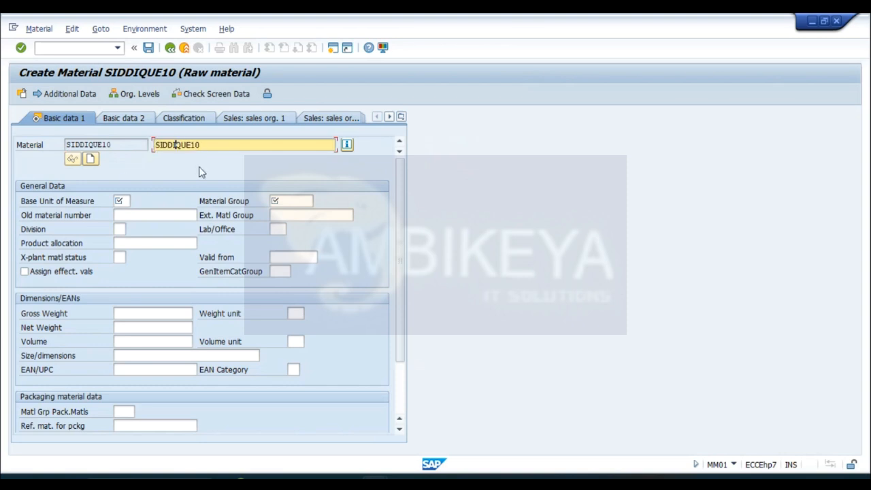
# - Pick EA (Each) from the value list as the base unit of measure
pyautogui.click(121, 200)
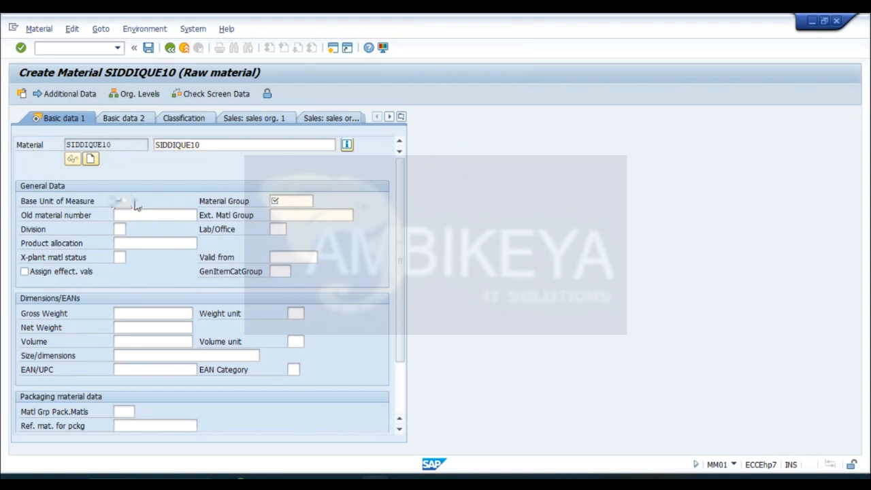
pyautogui.click(139, 202)
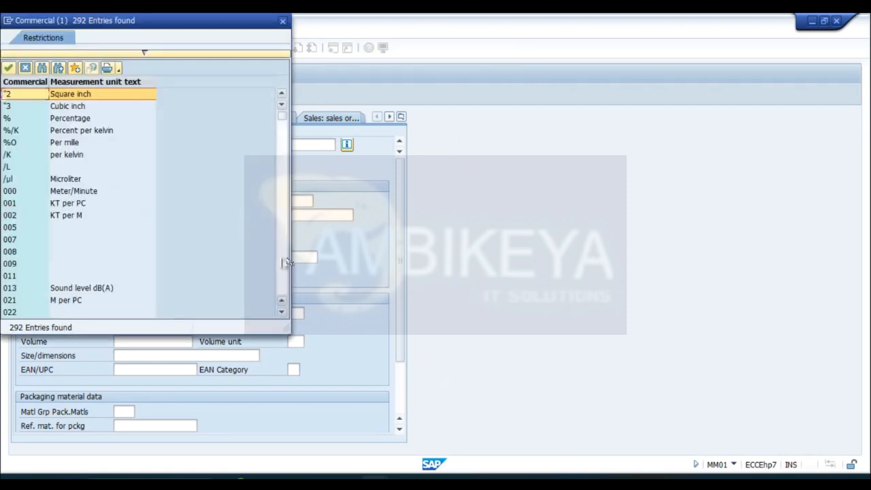
pyautogui.scroll(-15, 286, 262)
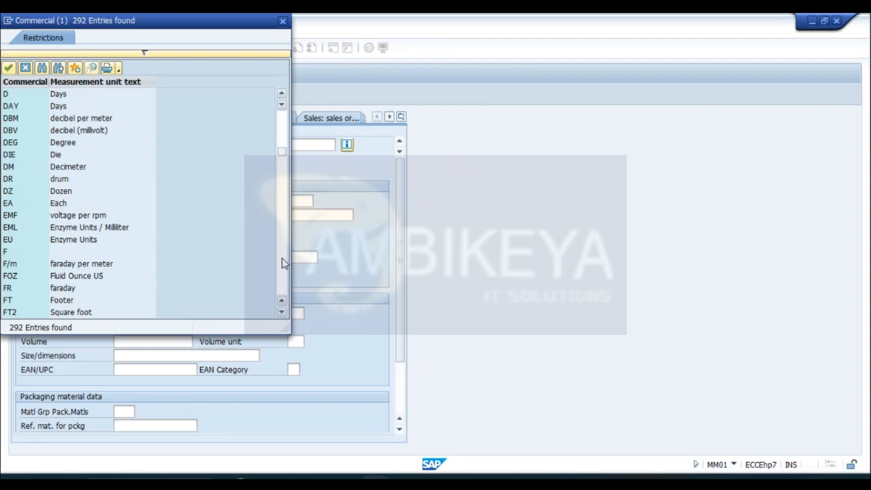
pyautogui.doubleClick(60, 203)
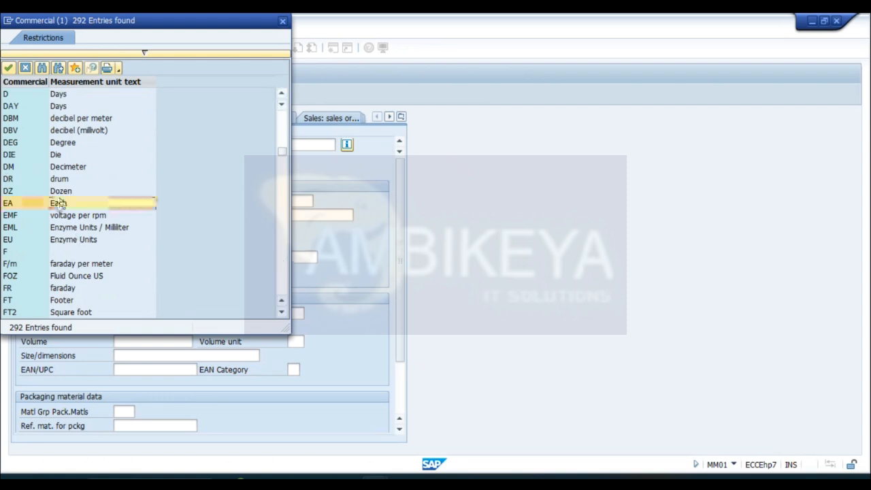
# - Assign material group 00108 (Engines) from the value list and continue to the Purchasing view
pyautogui.click(287, 197)
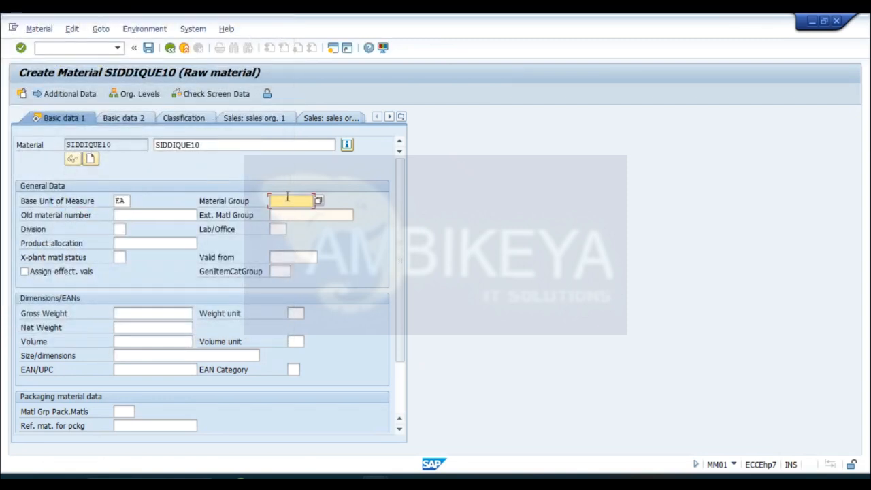
pyautogui.press('F4')
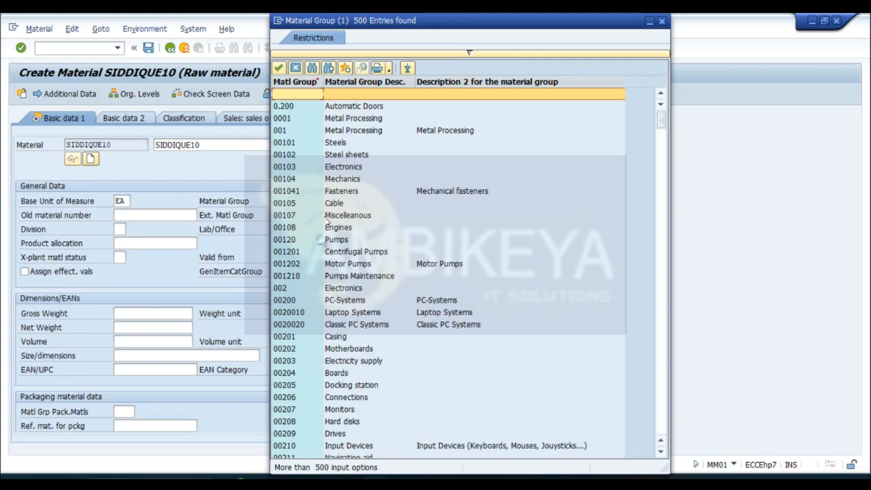
pyautogui.click(286, 229)
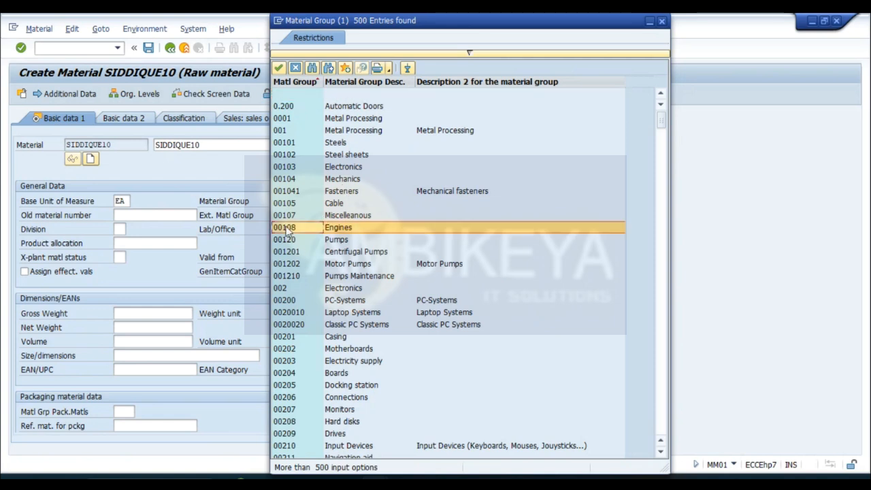
pyautogui.doubleClick(286, 229)
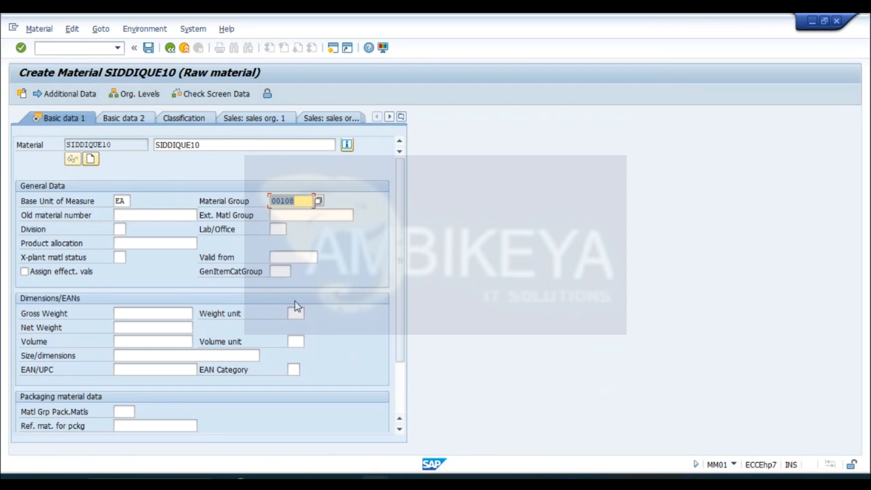
pyautogui.press('Return')
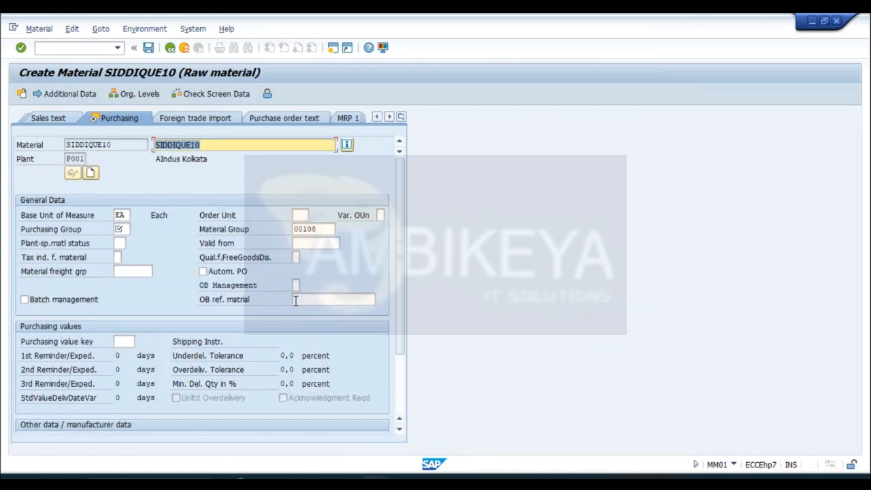
# - Choose purchasing group 008 from the value list and continue past the plant data and storage view to Accounting 1
pyautogui.click(125, 230)
pyautogui.click(136, 230)
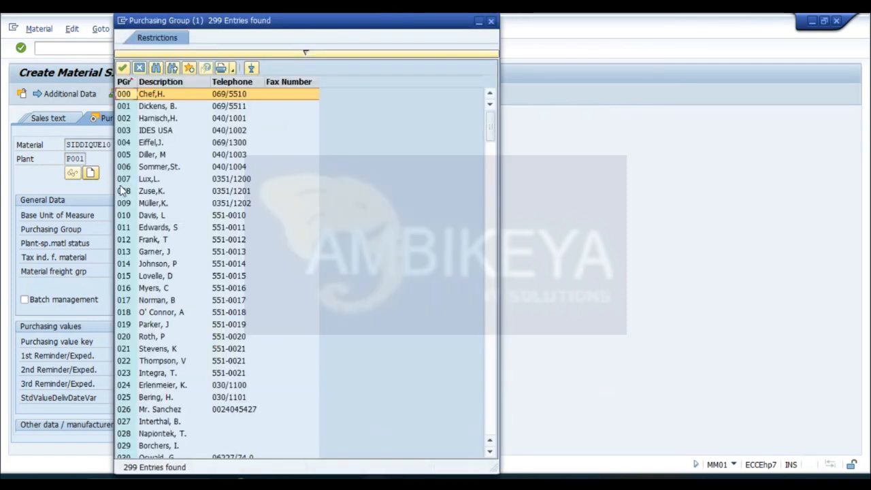
pyautogui.doubleClick(119, 191)
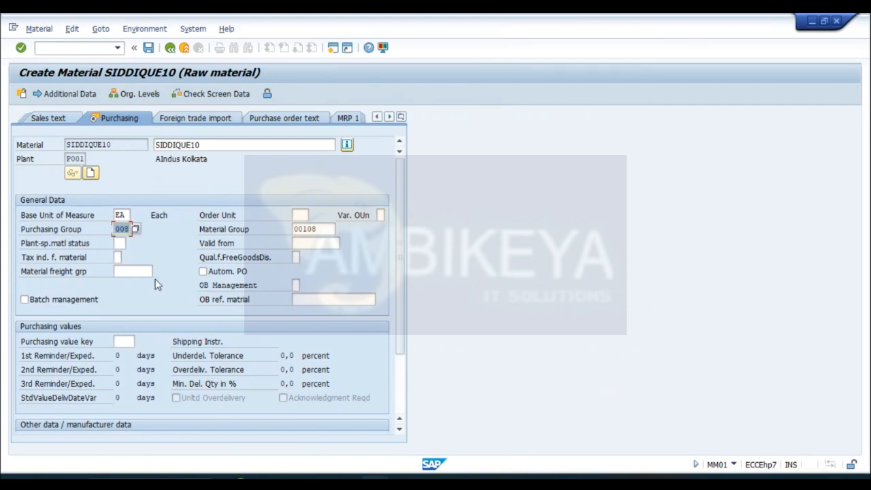
pyautogui.press('Return')
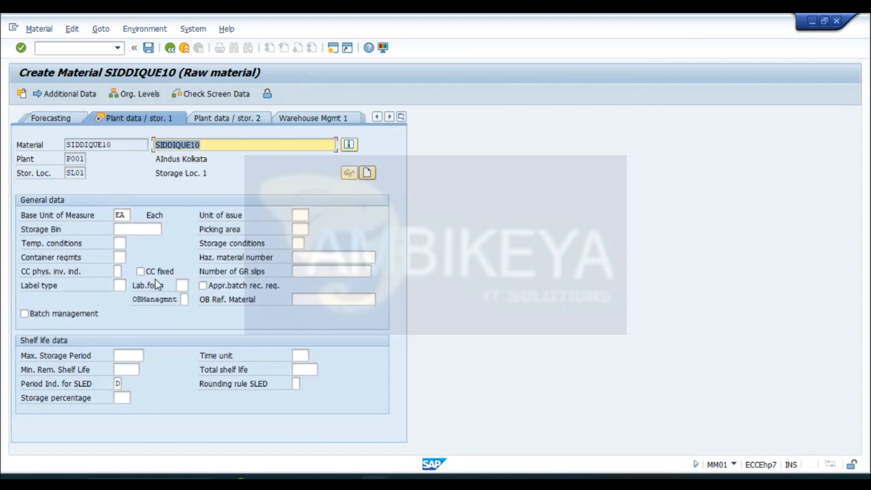
pyautogui.press('Return')
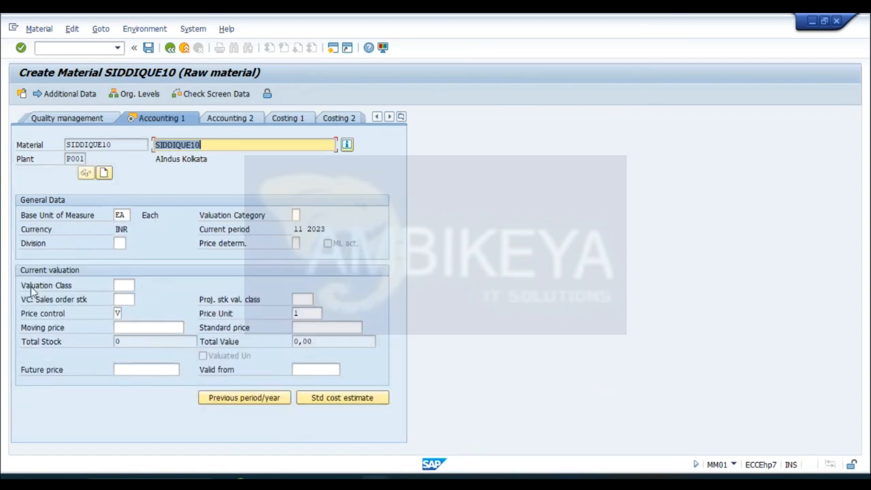
# - Pick valuation class 3000 (Raw materials 1) from the value list for the raw material
pyautogui.click(124, 285)
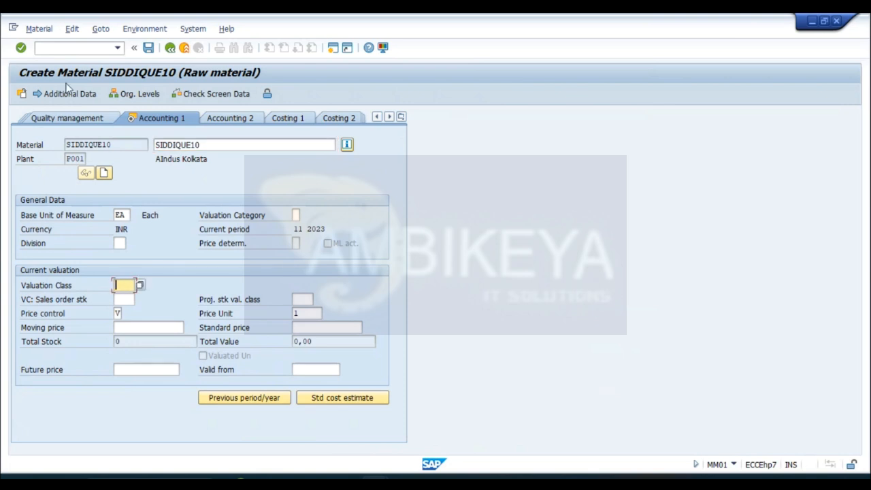
pyautogui.click(139, 284)
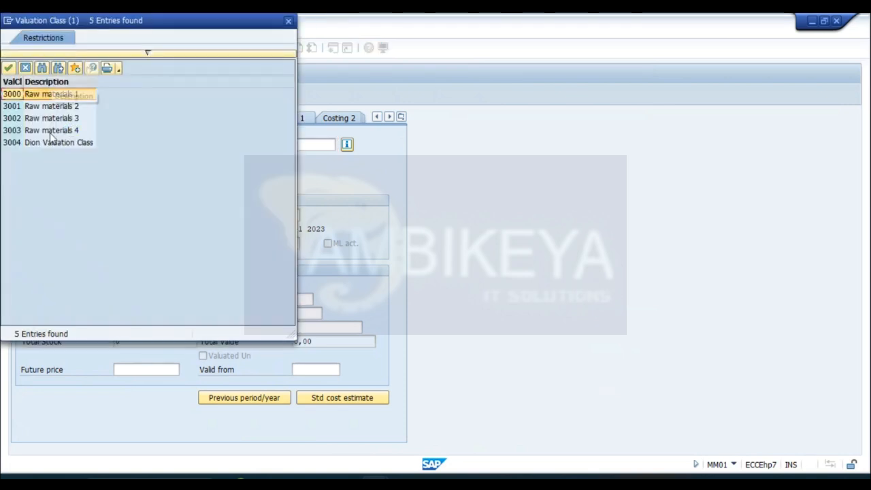
pyautogui.click(47, 98)
pyautogui.doubleClick(47, 98)
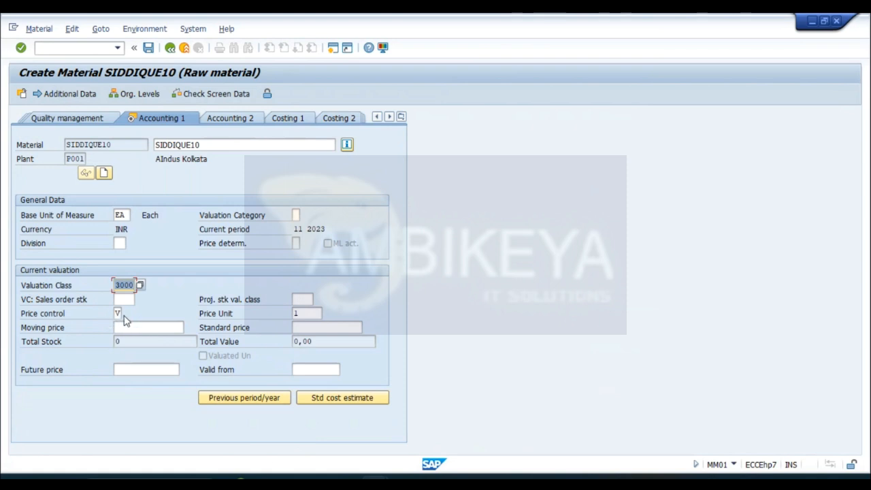
# - Review the available price control indicators and close the list without choosing another one
pyautogui.click(118, 313)
pyautogui.click(127, 313)
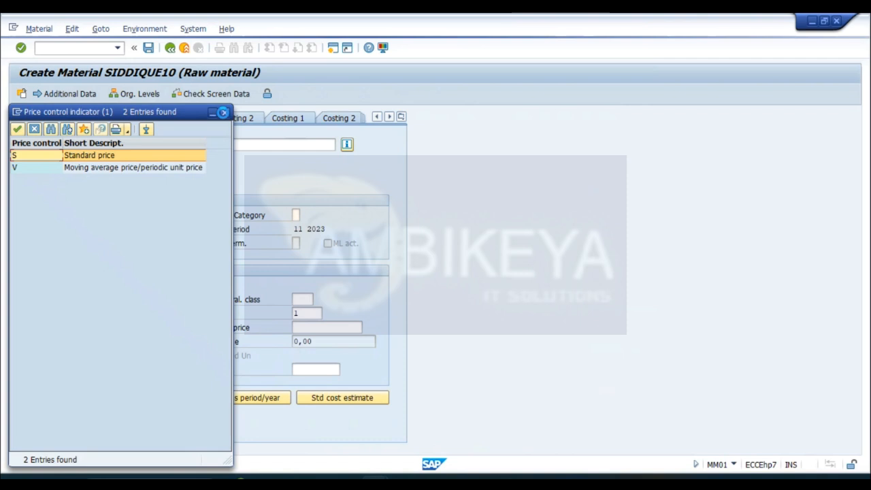
pyautogui.click(225, 112)
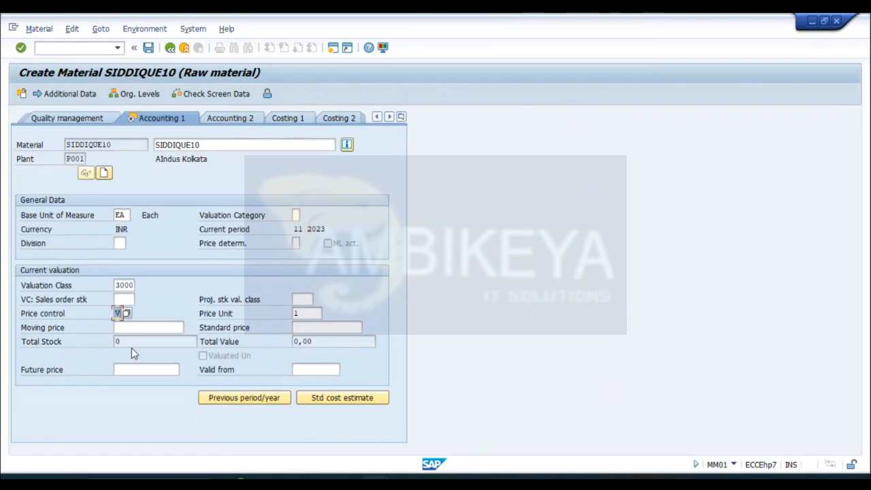
# - Enter a moving price of 100 and save the raw material master record
pyautogui.click(138, 328)
pyautogui.write('100')
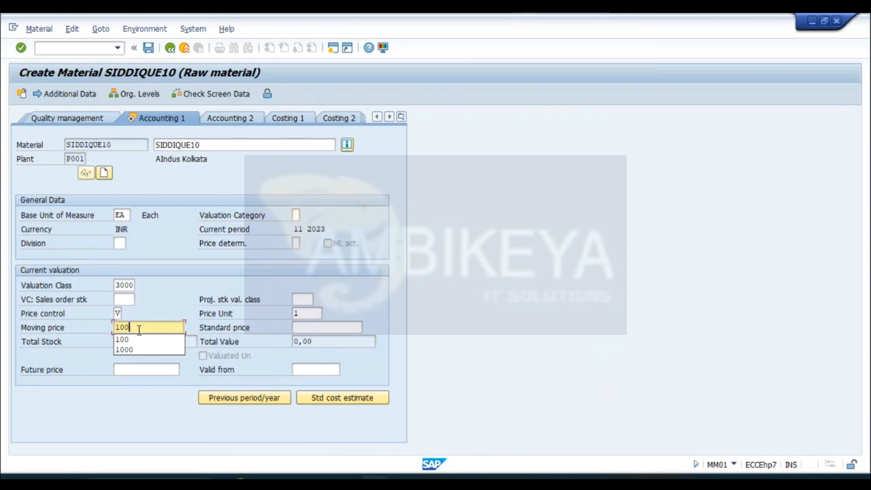
pyautogui.press('Return')
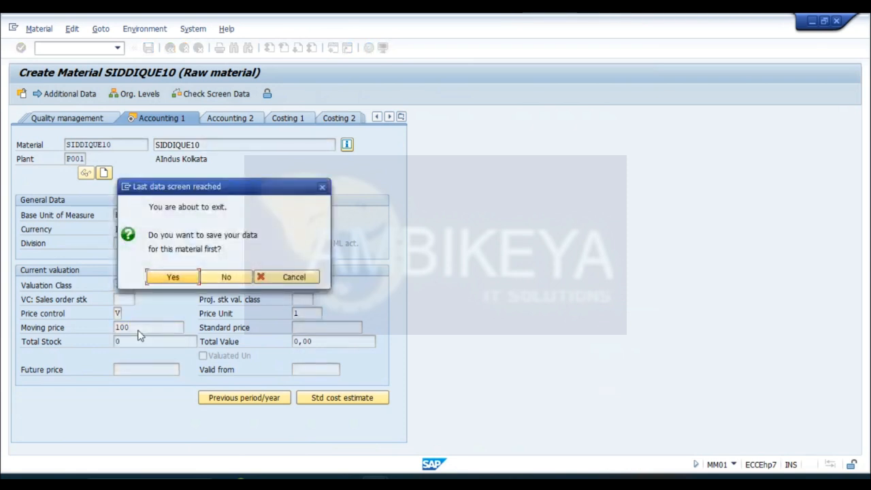
pyautogui.click(163, 279)
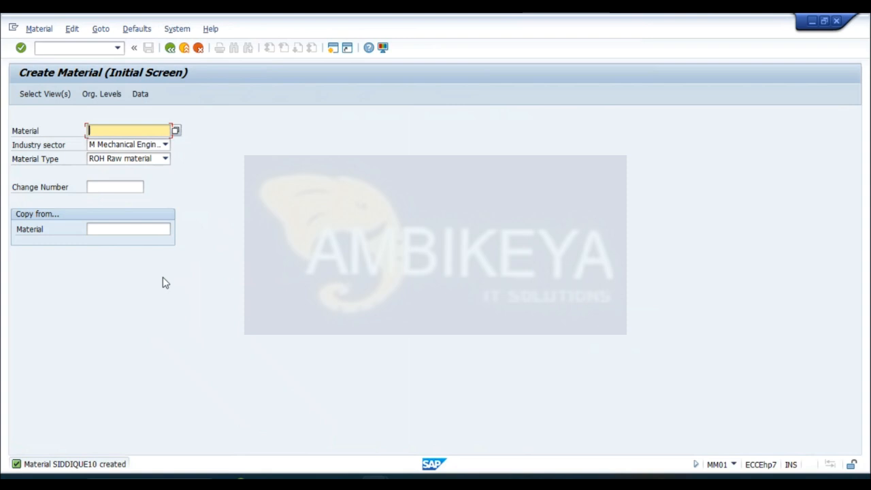
# - Set the material type to HALB (Semi-finished product) and reuse the previous material code with its ending changed to 11
pyautogui.click(166, 159)
pyautogui.press('h')
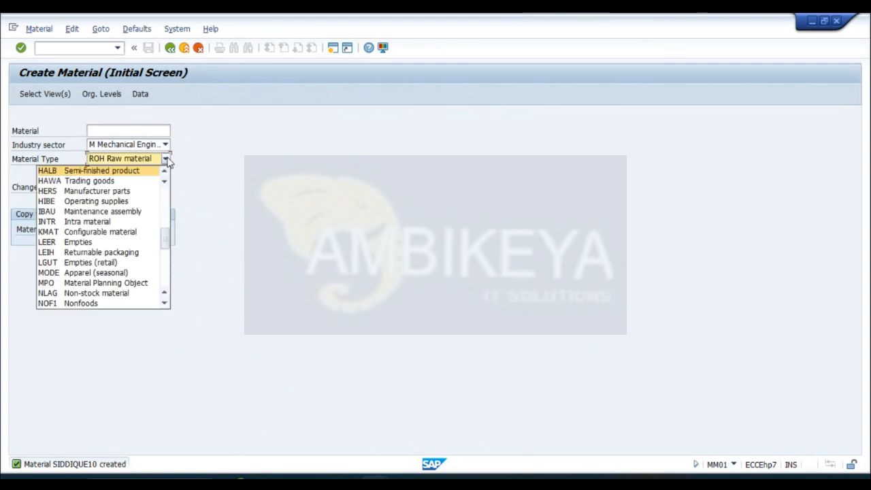
pyautogui.click(107, 171)
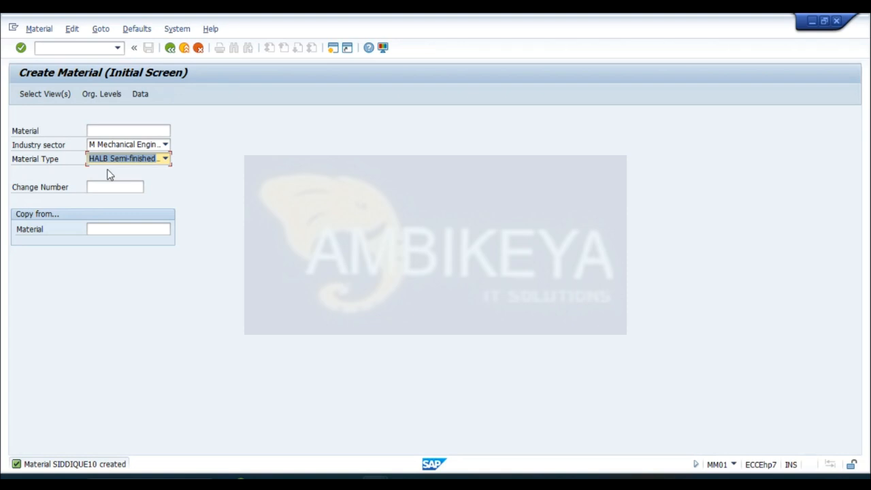
pyautogui.click(118, 129)
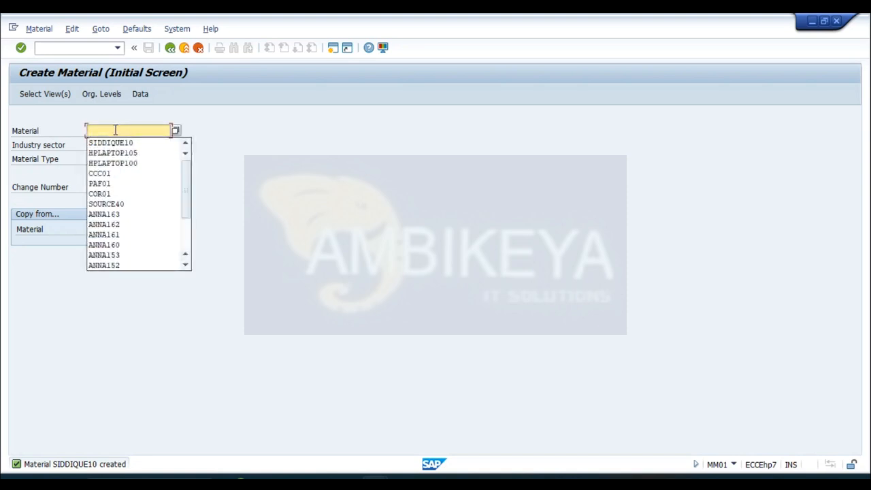
pyautogui.click(116, 142)
pyautogui.press('BackSpace')
pyautogui.write('11')
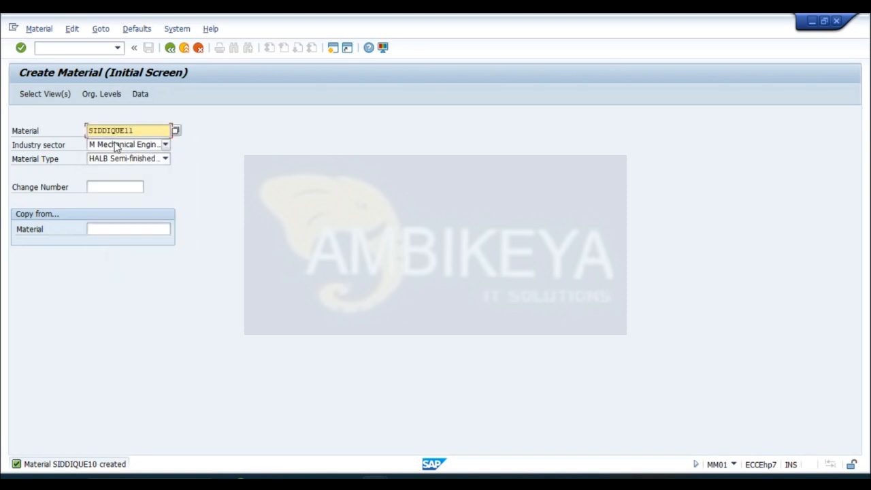
# - Proceed through view selection to the organizational levels and accept plant P001 with storage location SL01 for the semi-finished product
pyautogui.press('Return')
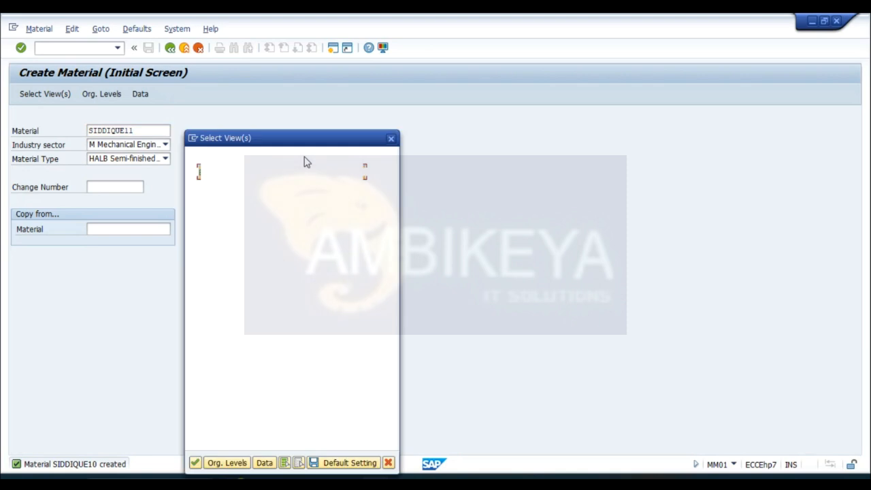
pyautogui.click(227, 462)
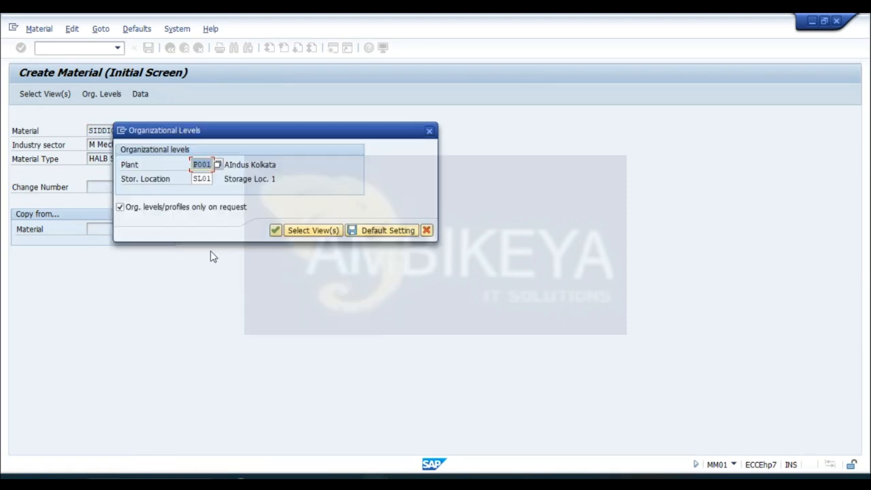
pyautogui.click(275, 231)
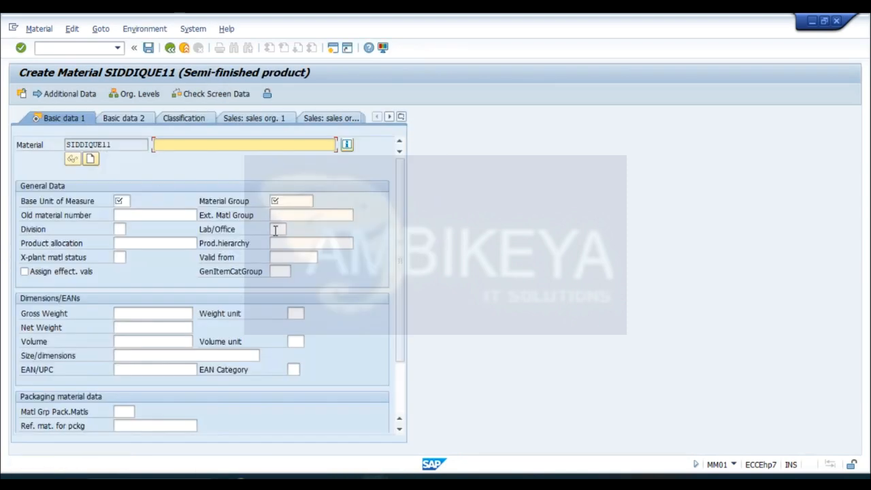
# - Copy the semi-finished product's material code into its material description field
pyautogui.moveTo(113, 140); pyautogui.dragTo(67, 144)
pyautogui.hotkey('ctrl', 'c')
pyautogui.click(67, 145)
pyautogui.click(175, 145)
pyautogui.hotkey('ctrl', 'v')
# - Set the base unit of measure to EA and the material group to 00103 (Electronics), then continue to Purchasing
pyautogui.click(123, 203)
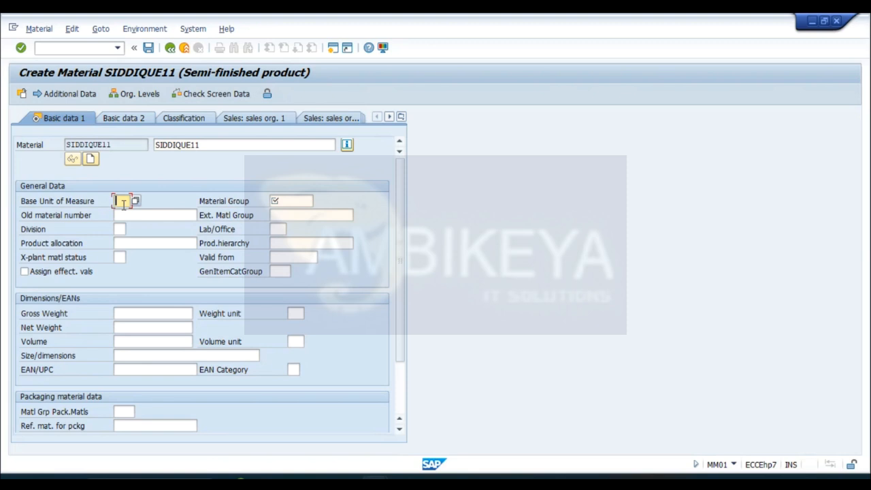
pyautogui.write('EA')
pyautogui.press('Tab')
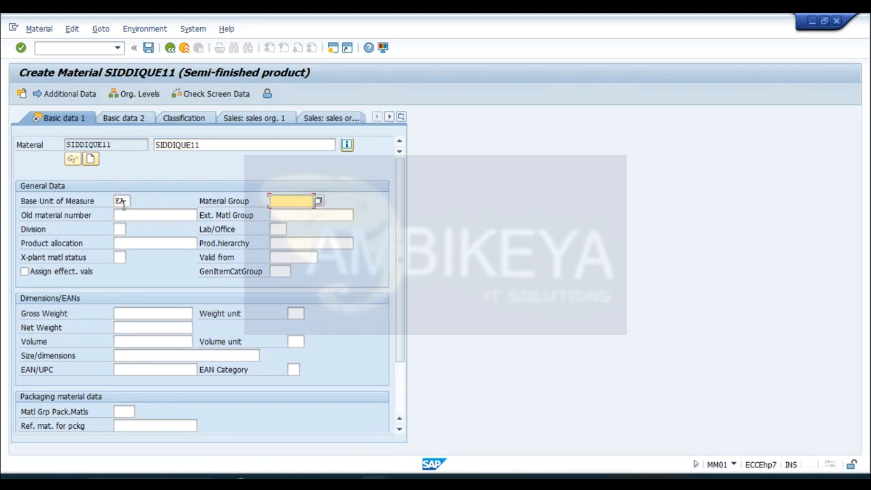
pyautogui.click(319, 202)
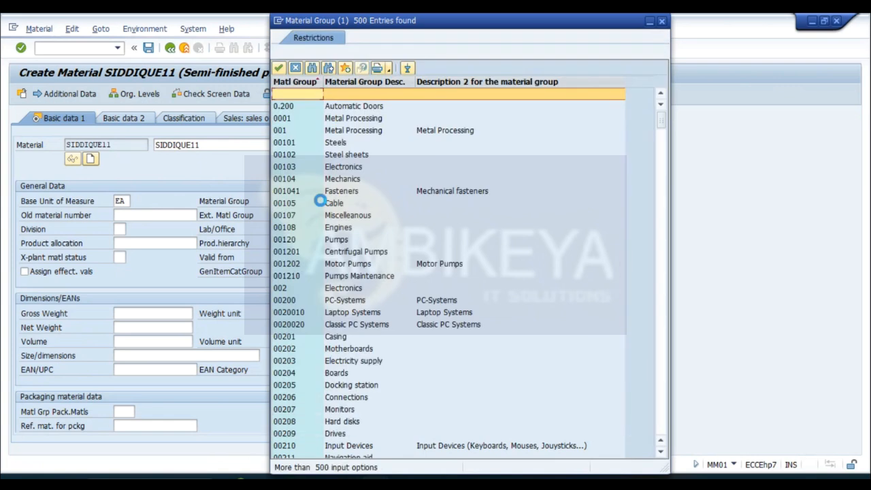
pyautogui.doubleClick(288, 167)
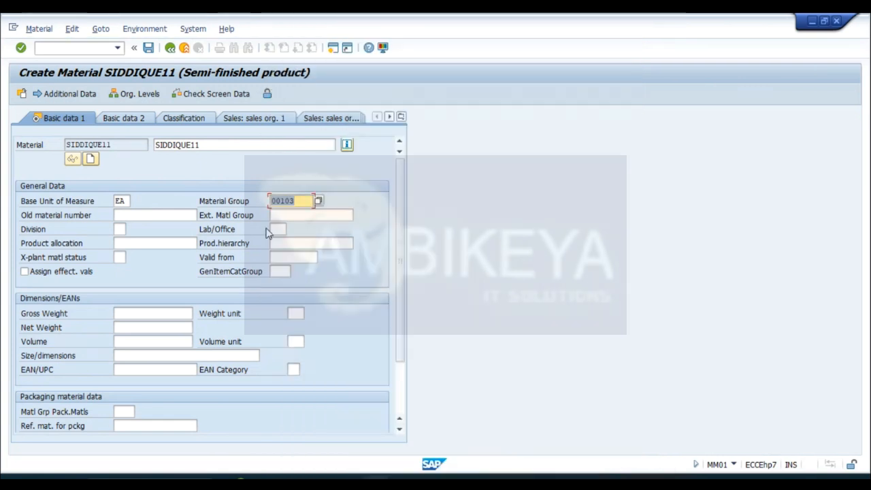
pyautogui.press('Return')
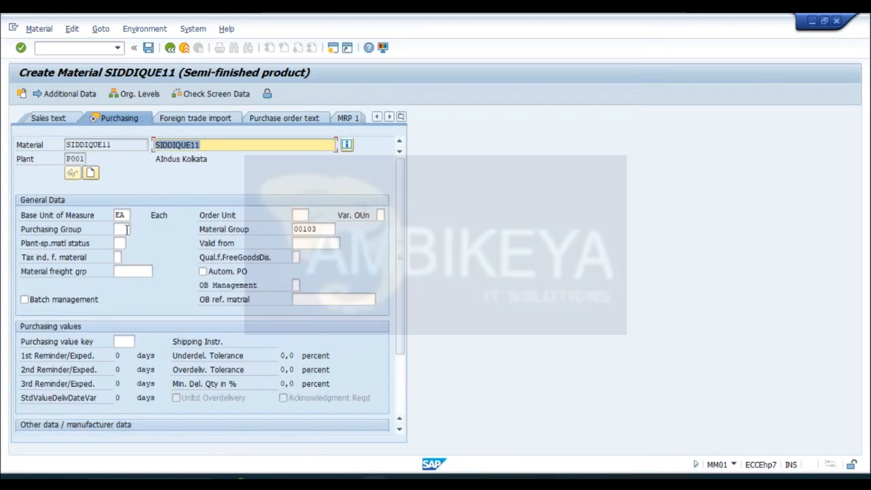
# - Choose purchasing group 005 for the semi-finished product and continue past the plant data and storage view to Accounting 1
pyautogui.click(123, 230)
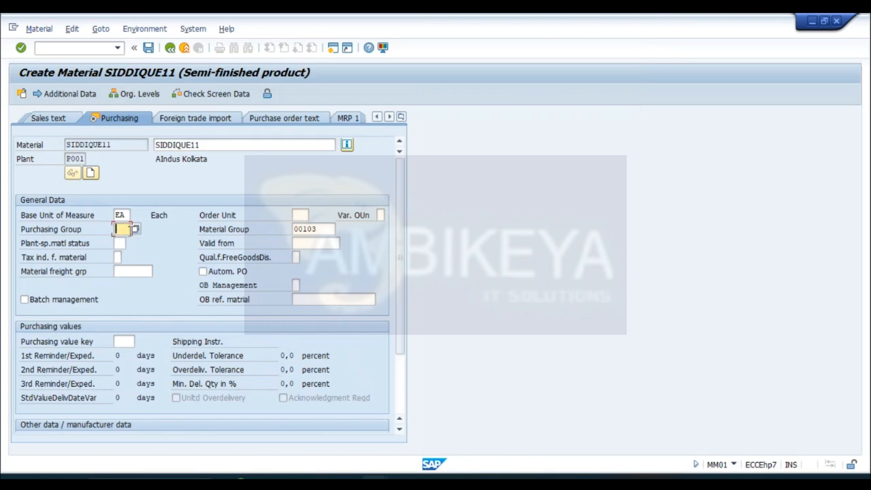
pyautogui.click(135, 230)
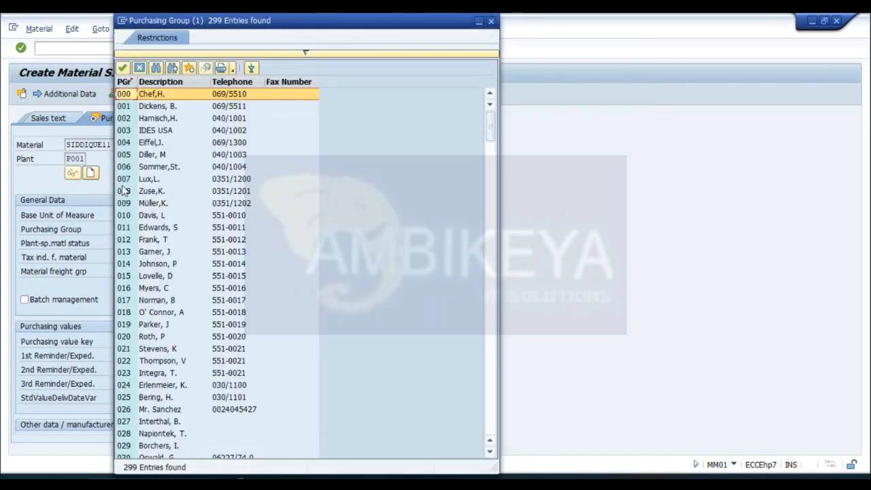
pyautogui.doubleClick(125, 157)
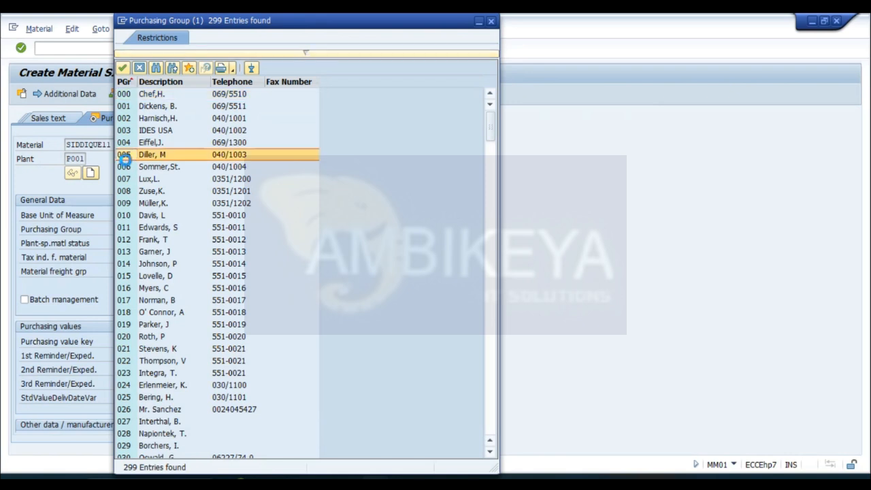
pyautogui.press('Return')
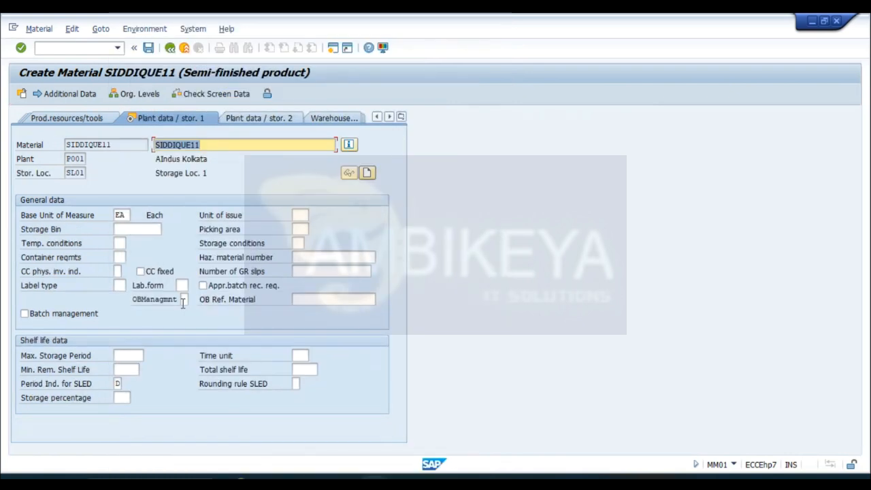
pyautogui.press('Return')
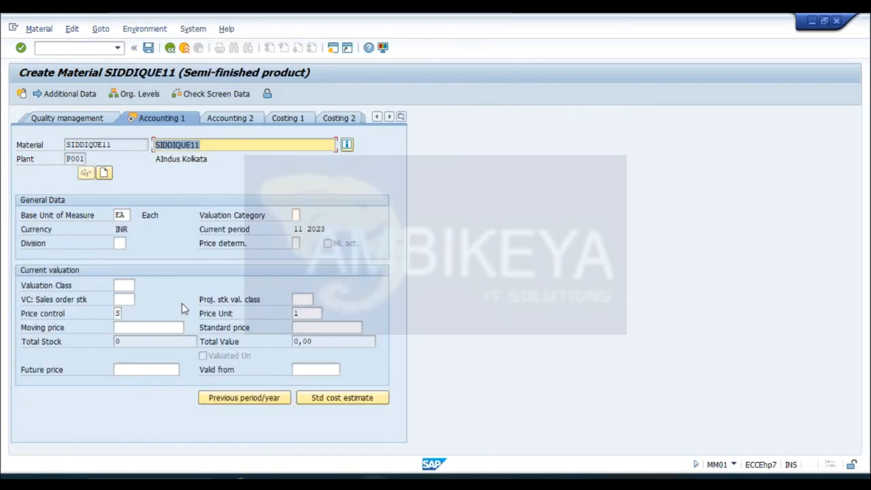
# - Pick valuation class 7900 from the value list for the semi-finished product
pyautogui.click(120, 287)
pyautogui.click(140, 288)
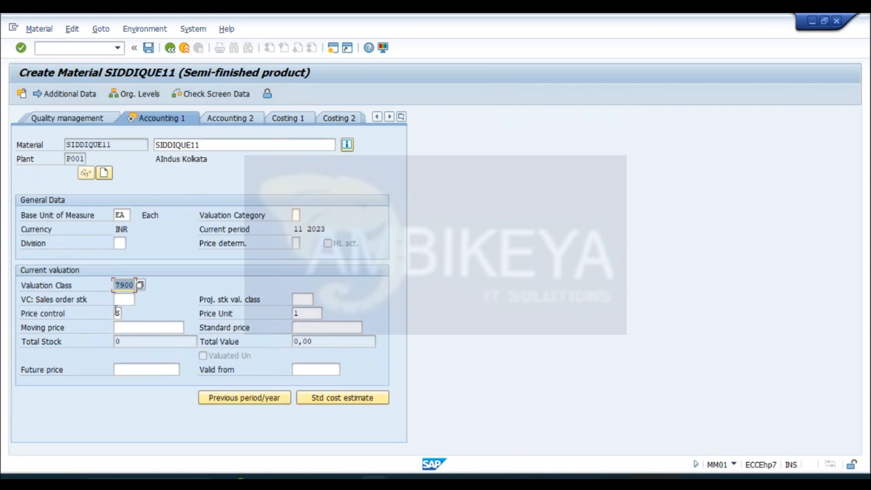
# - Set the semi-finished product's standard price to 100 and save the material
pyautogui.click(347, 328)
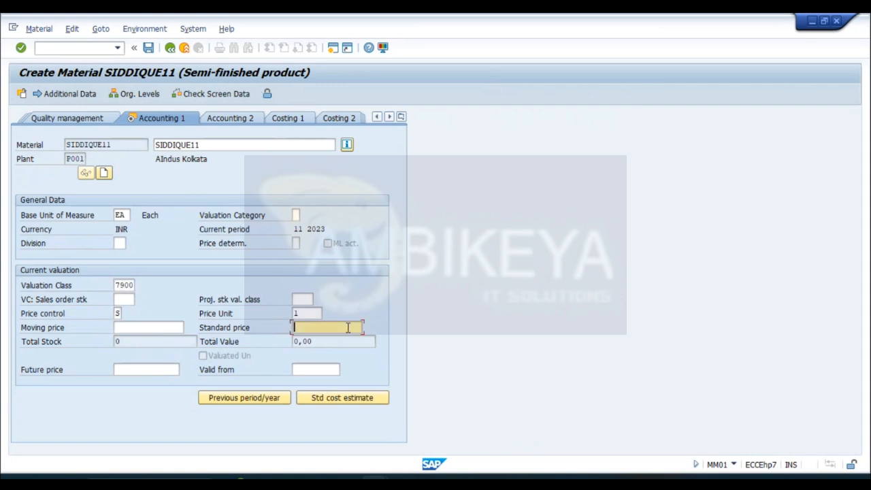
pyautogui.write('100')
pyautogui.press('Return')
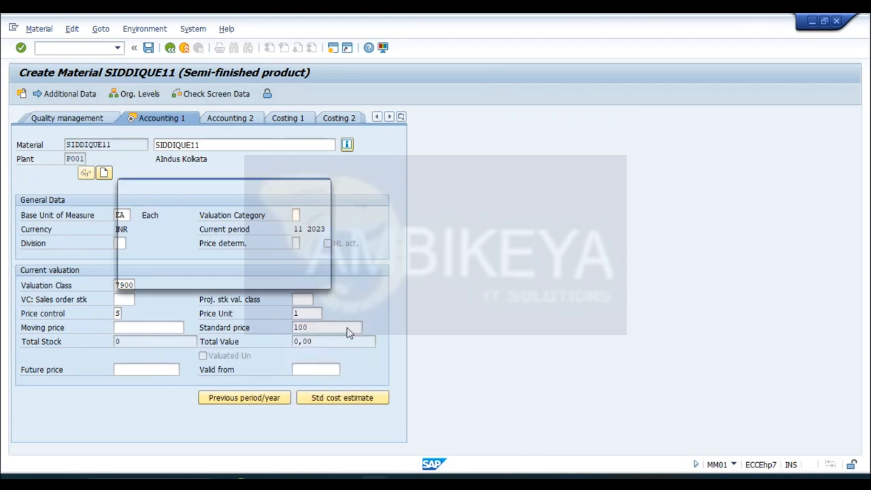
pyautogui.press('Return')
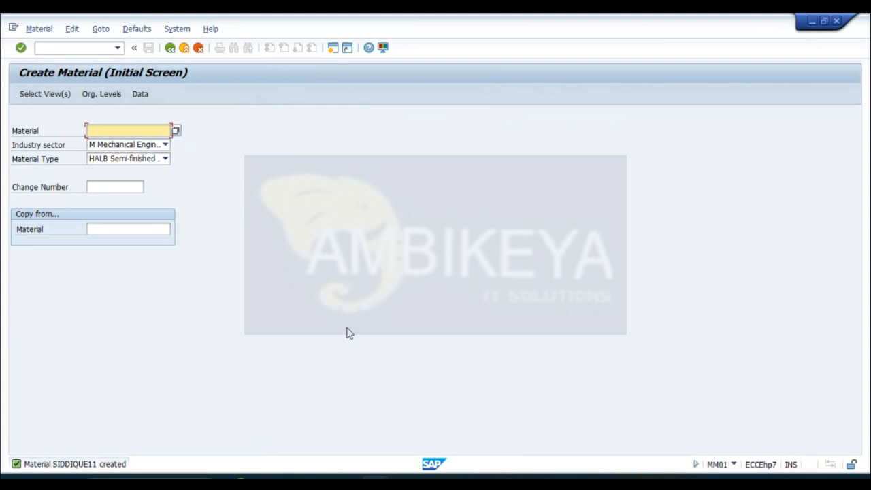
# - Choose material type FERT (Finished products) and enter a new material code ending in 12
pyautogui.click(165, 158)
pyautogui.write('fe')
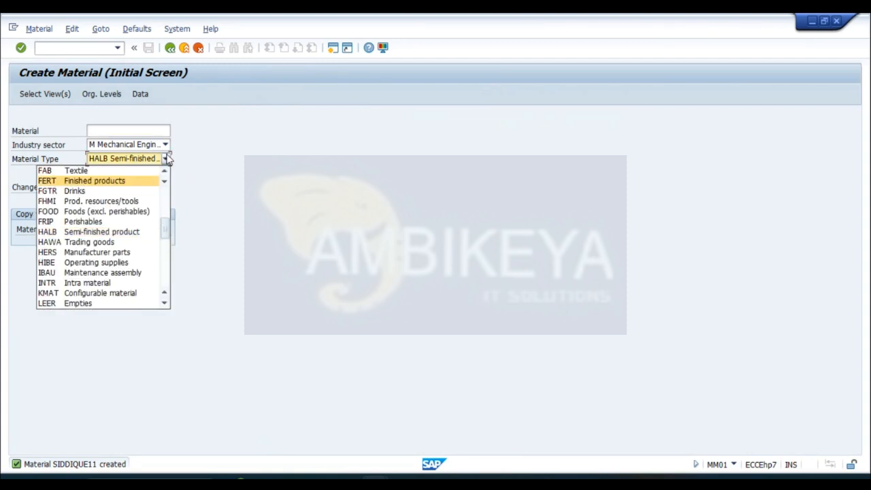
pyautogui.click(81, 181)
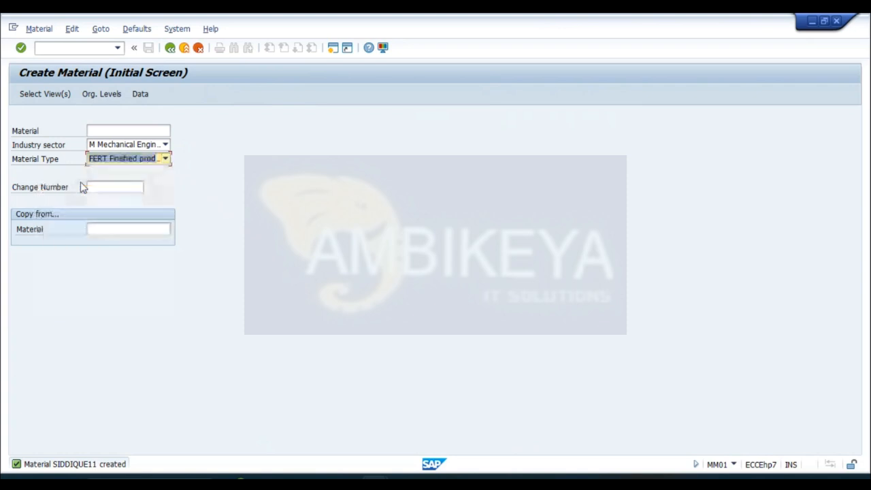
pyautogui.click(122, 129)
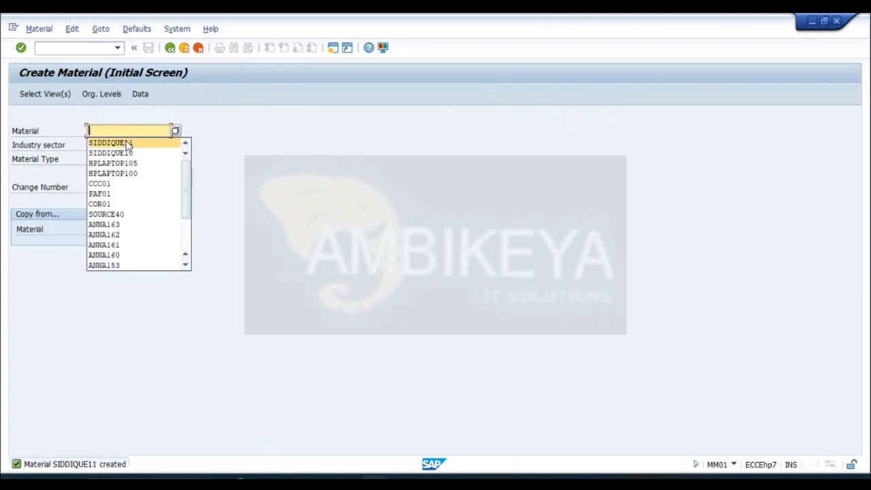
pyautogui.write('SIDDIQUE12')
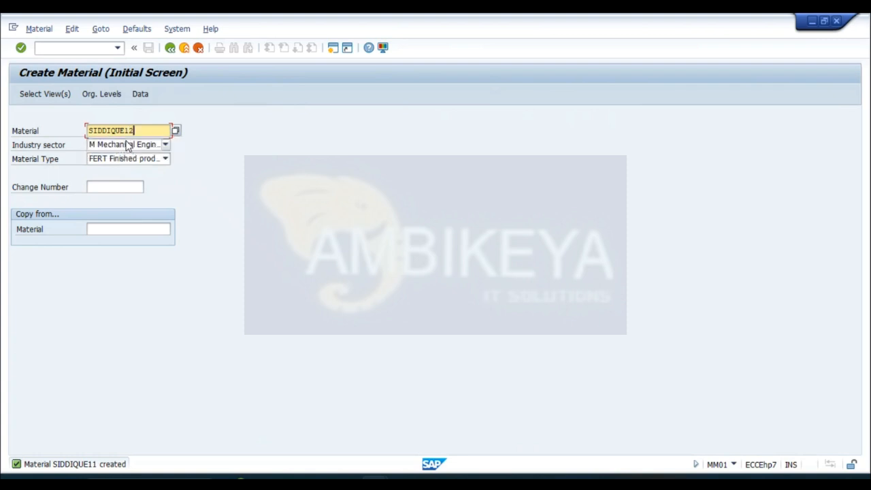
# - Keep the preselected views and accept plant P001 and storage location SL01 as the finished product's organizational levels
pyautogui.press('Return')
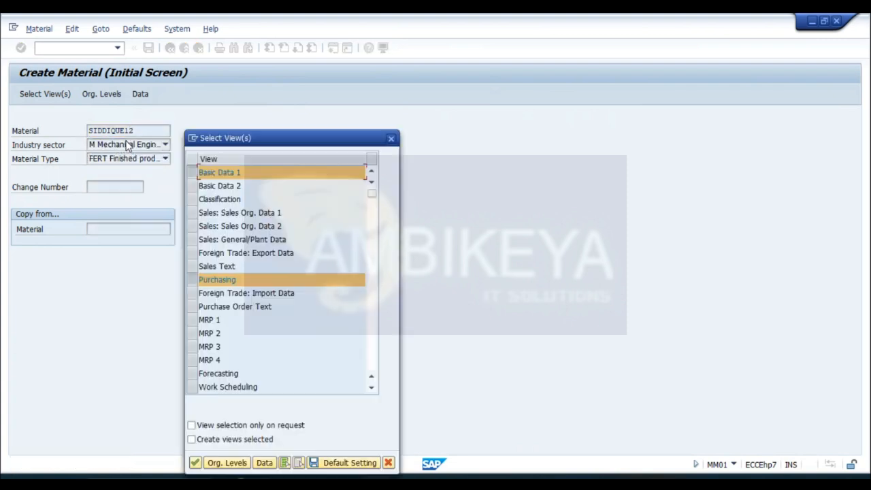
pyautogui.click(227, 462)
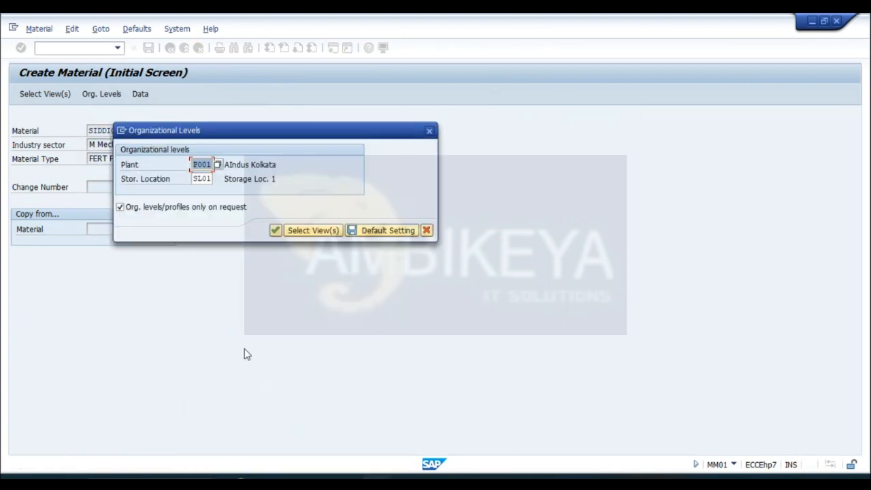
pyautogui.click(275, 230)
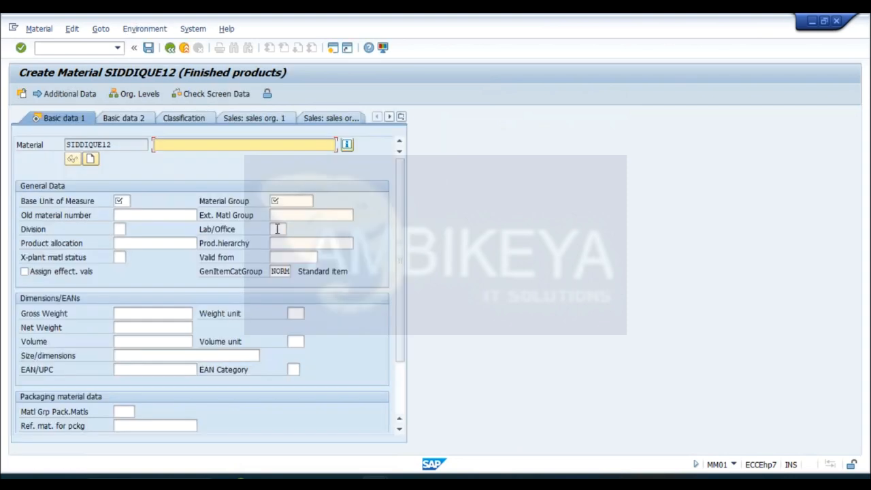
# - Copy the finished product's material code into its material description field
pyautogui.moveTo(115, 145); pyautogui.dragTo(62, 142)
pyautogui.hotkey('ctrl', 'c')
pyautogui.click(182, 144)
pyautogui.hotkey('ctrl', 'v')
# - Set the finished product's base unit of measure to EA and material group to 00104 (Mechanics), then continue to Purchasing
pyautogui.click(127, 200)
pyautogui.write('EA')
pyautogui.press('Tab')
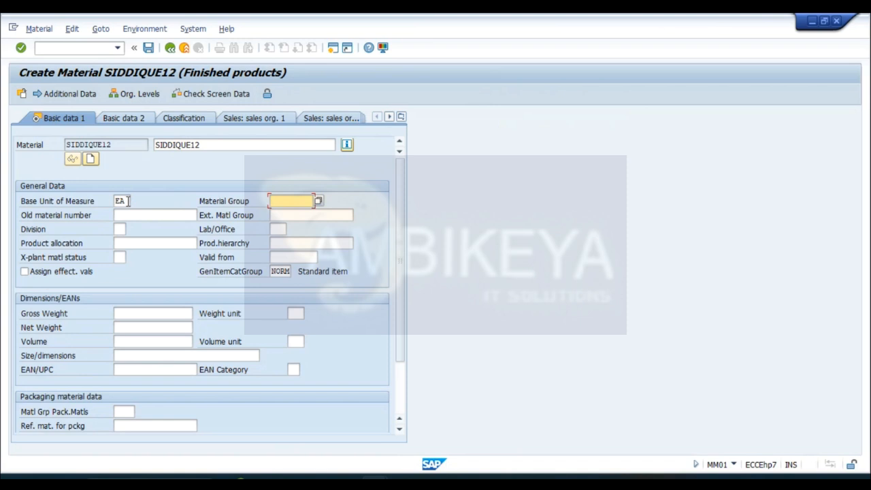
pyautogui.click(319, 201)
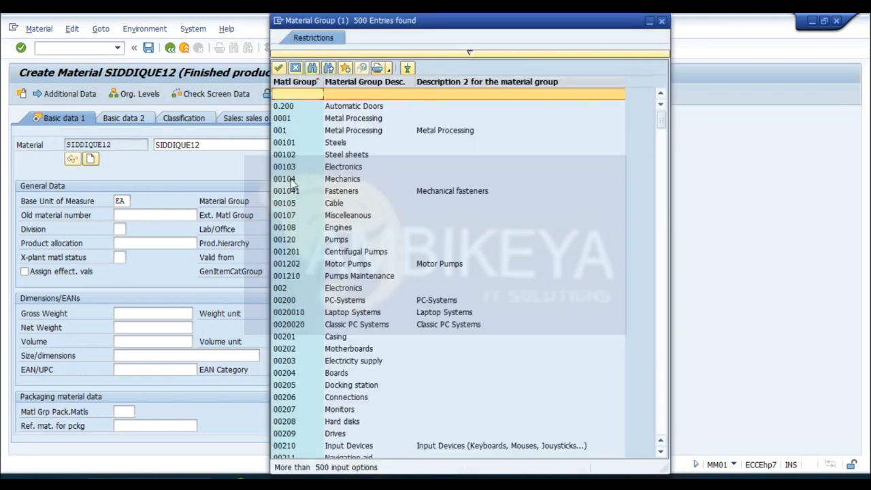
pyautogui.doubleClick(291, 178)
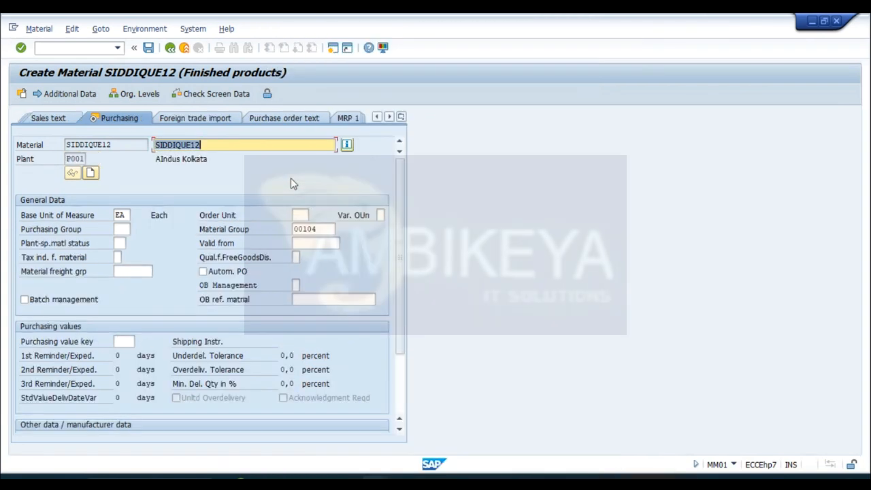
# - Choose purchasing group 004 for the finished product and continue to Accounting 1
pyautogui.click(125, 230)
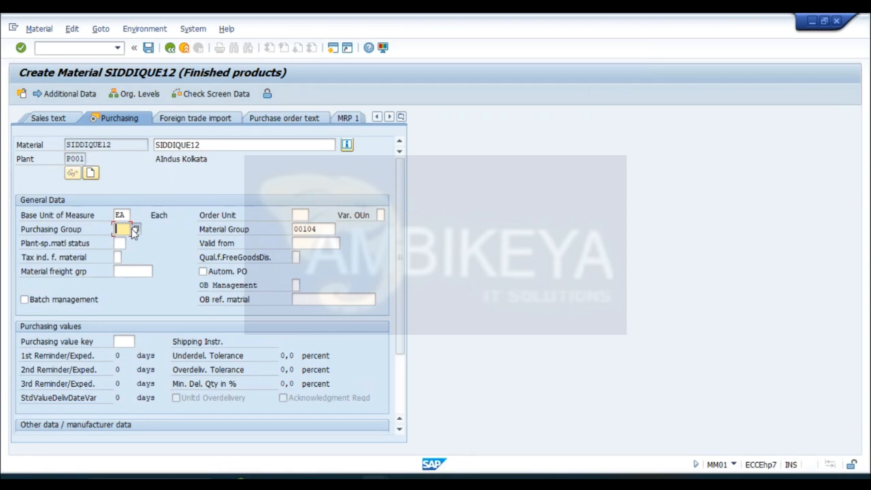
pyautogui.click(134, 229)
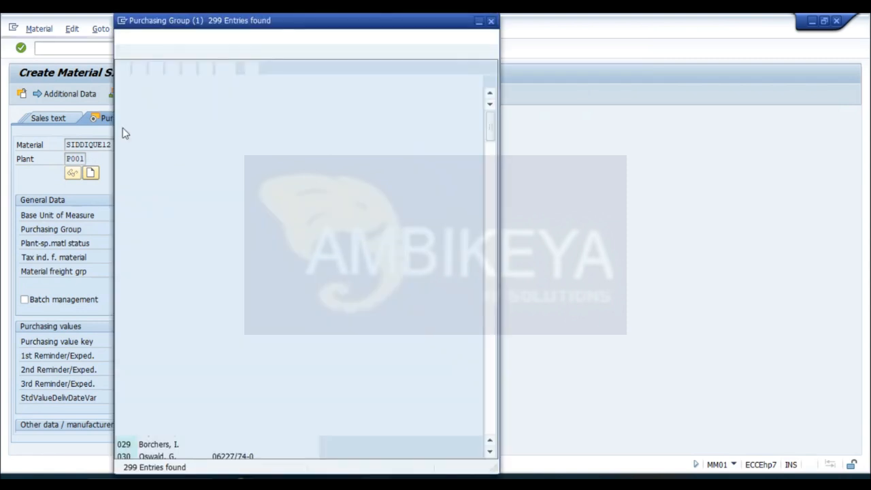
pyautogui.doubleClick(122, 138)
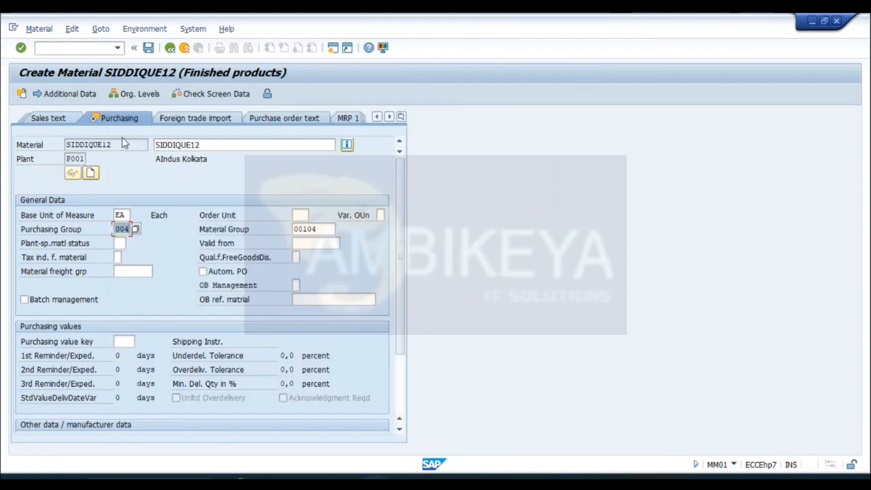
pyautogui.press('Return')
pyautogui.press('Return')
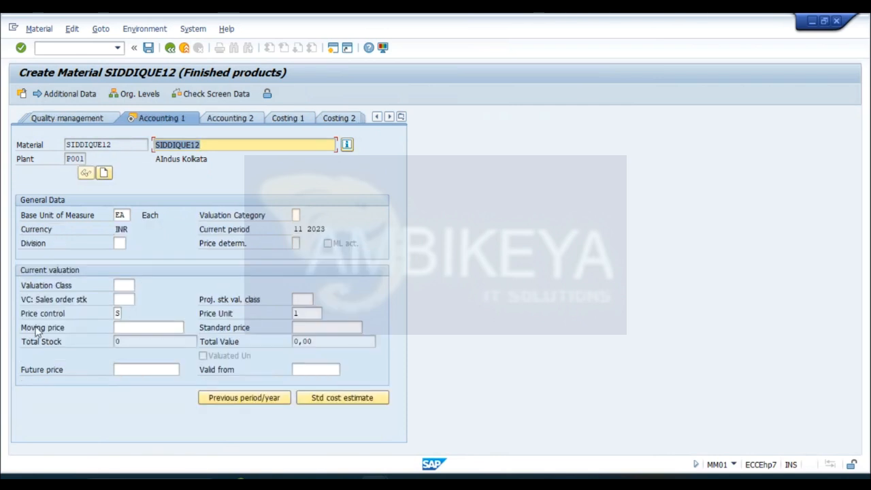
# - Pick valuation class 7920 (Finished products) from the value list for the finished product
pyautogui.click(133, 284)
pyautogui.click(139, 284)
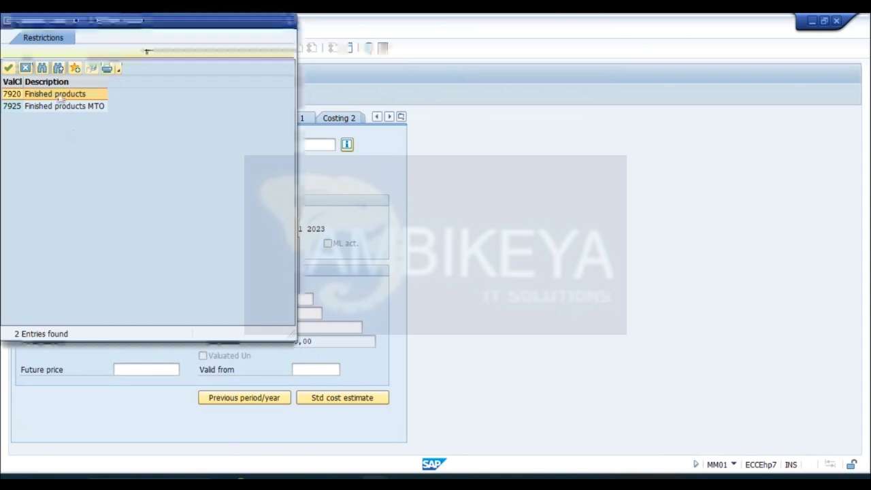
pyautogui.doubleClick(60, 96)
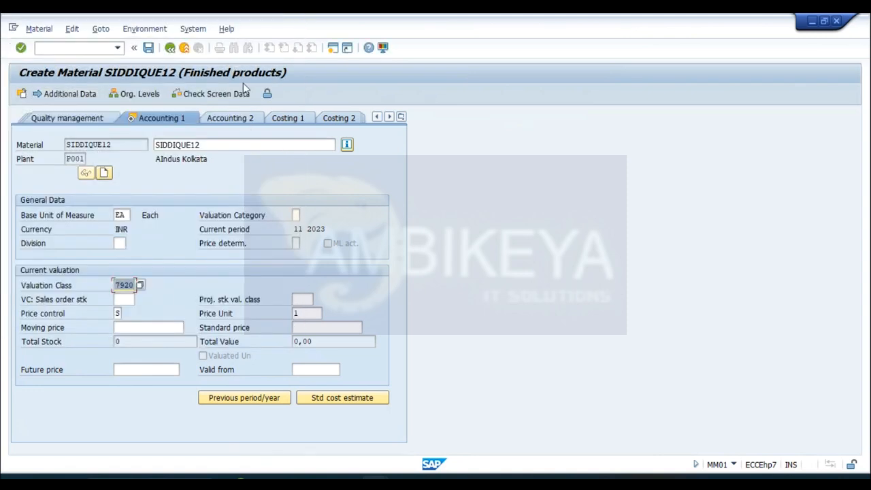
# - Set the finished product's standard price to 100 and save the material
pyautogui.click(117, 313)
pyautogui.click(345, 328)
pyautogui.write('100')
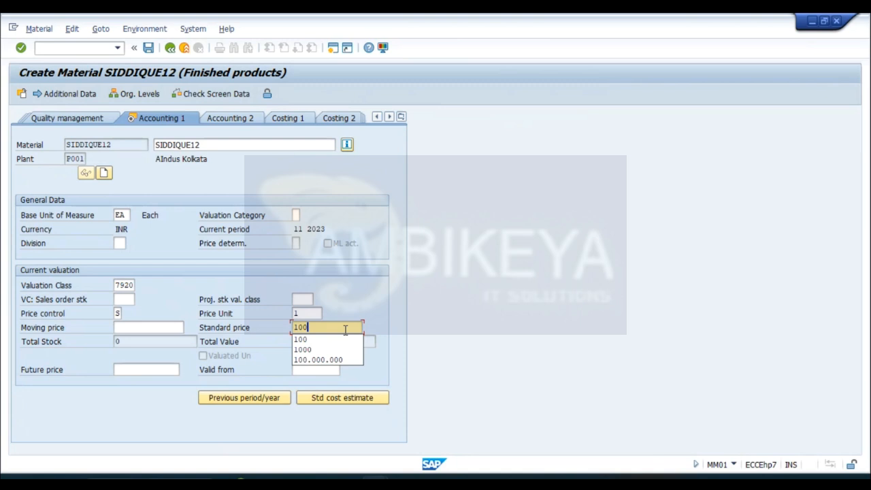
pyautogui.press('Return')
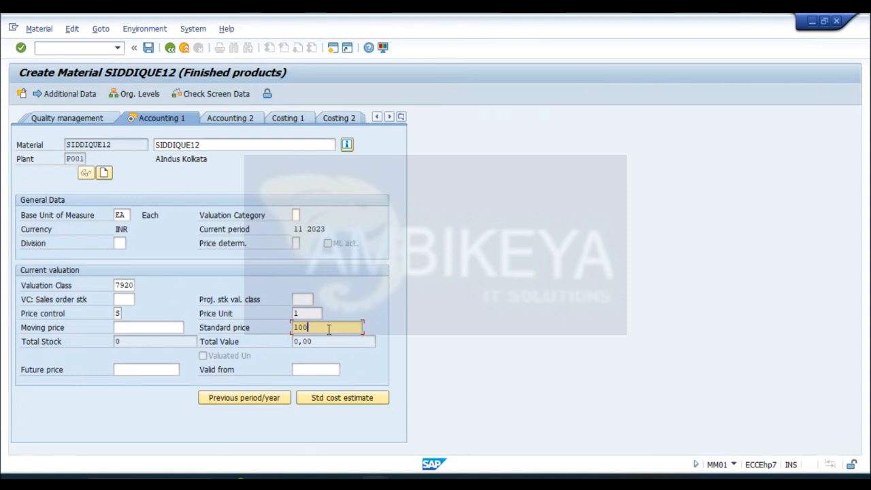
pyautogui.press('Return')
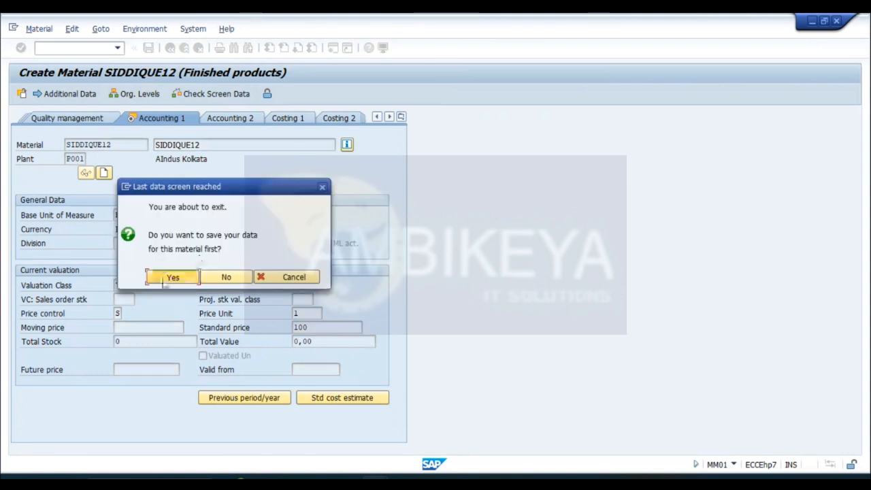
pyautogui.click(162, 278)
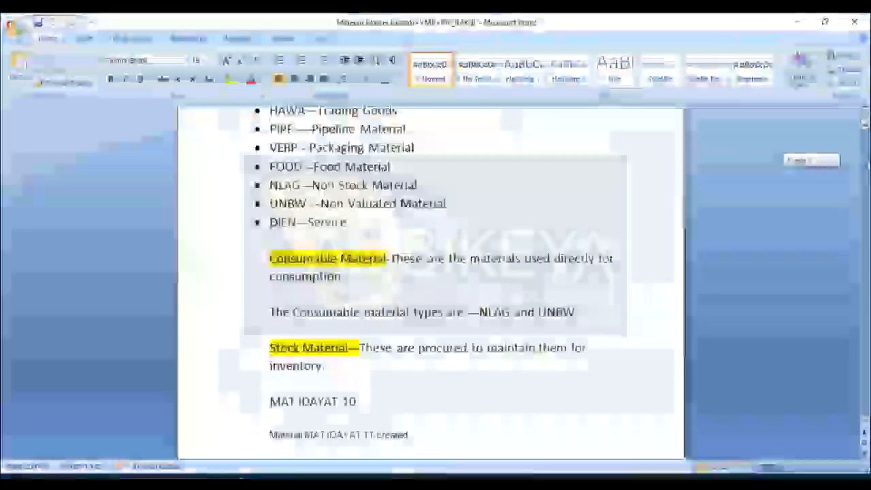
# - Review the Configuration of Material Master Record topics in the Word notes, then switch back to SAP
pyautogui.moveTo(864, 155); pyautogui.dragTo(865, 186)
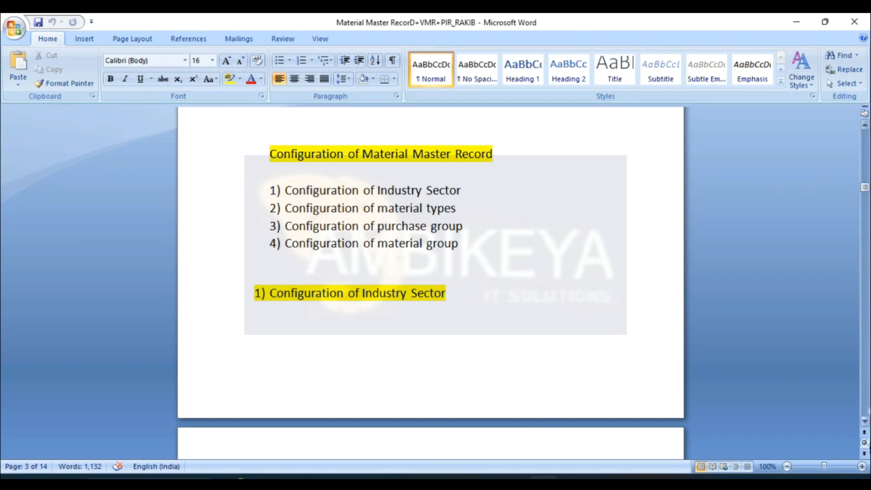
pyautogui.click(864, 423)
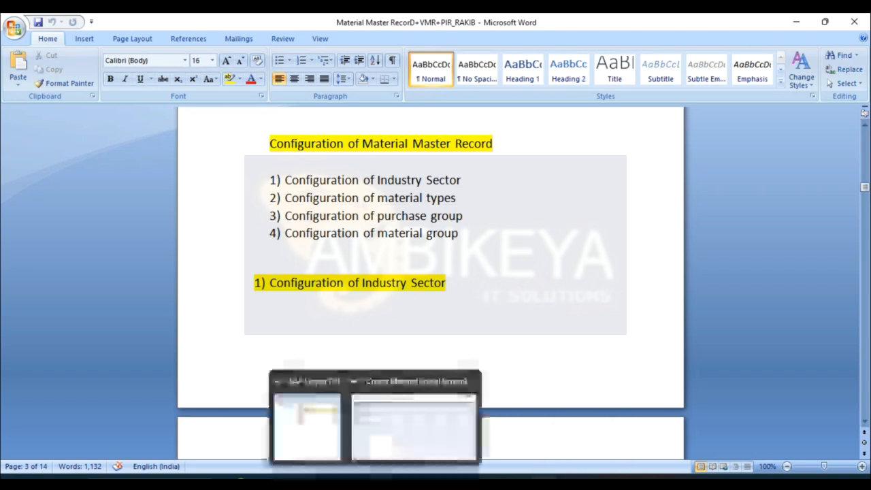
pyautogui.click(410, 437)
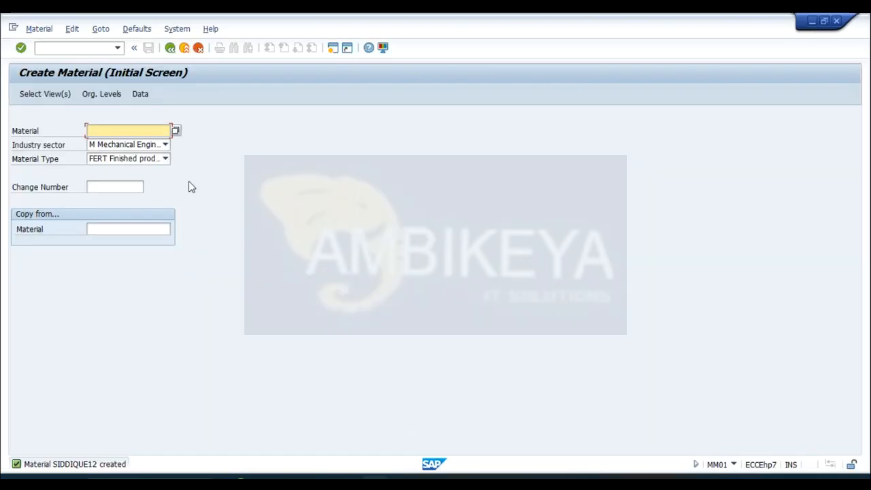
# - Open a new SAP session alongside the material creation screen
pyautogui.click(100, 47)
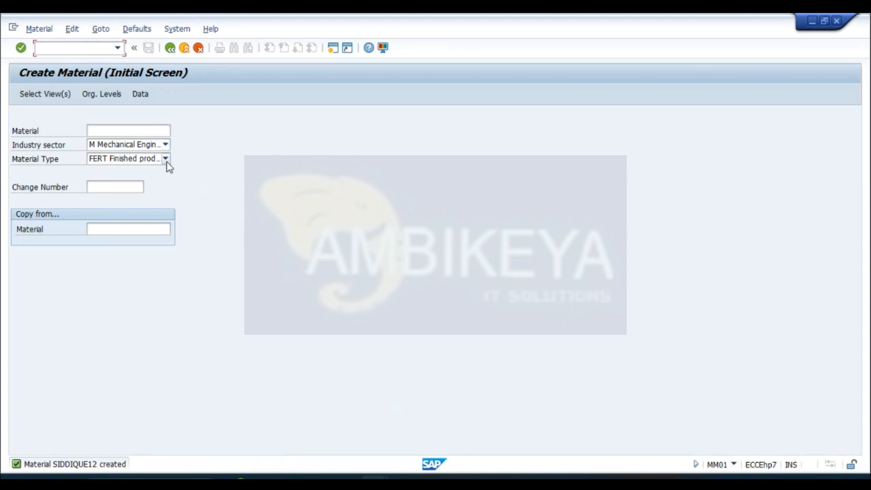
pyautogui.click(165, 159)
pyautogui.click(166, 145)
pyautogui.click(166, 145)
pyautogui.click(166, 146)
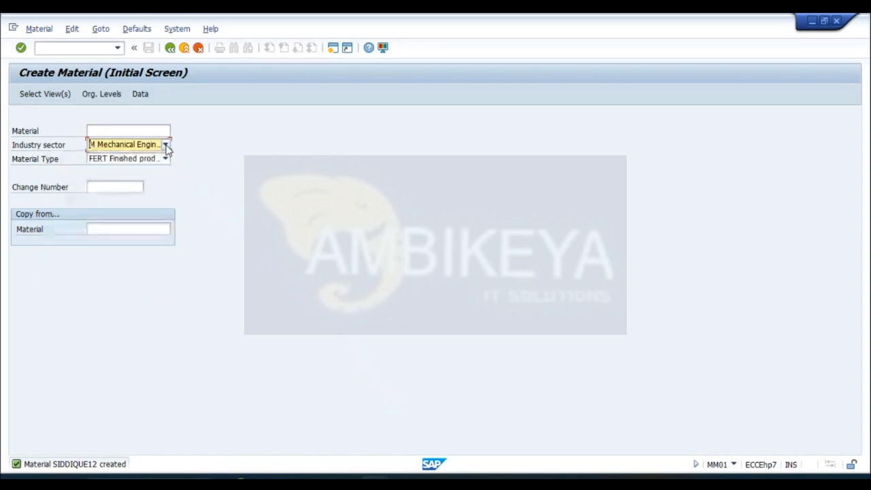
pyautogui.click(332, 48)
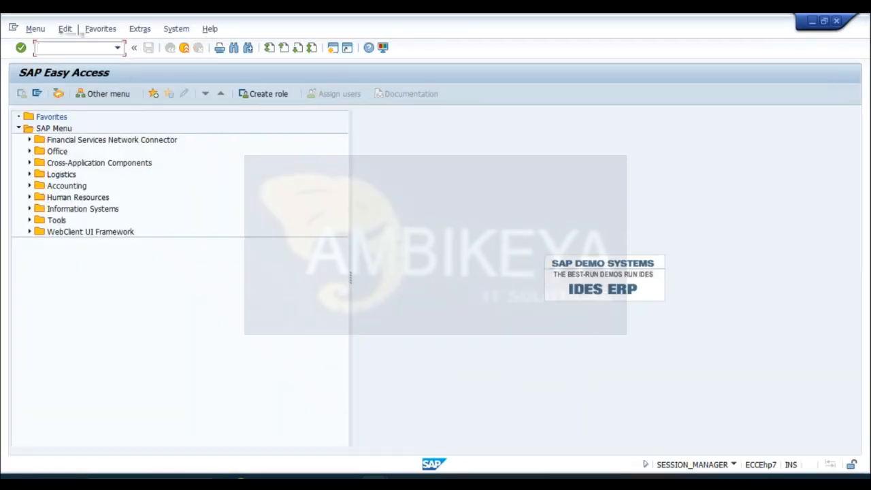
# - Return to the material creation session and examine the list of available industry sectors
pyautogui.moveTo(236, 482)
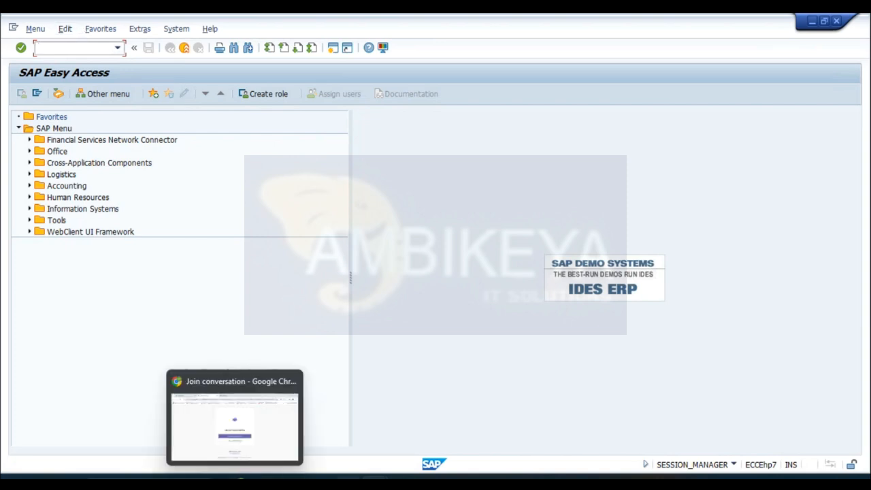
pyautogui.moveTo(379, 475)
pyautogui.click(340, 442)
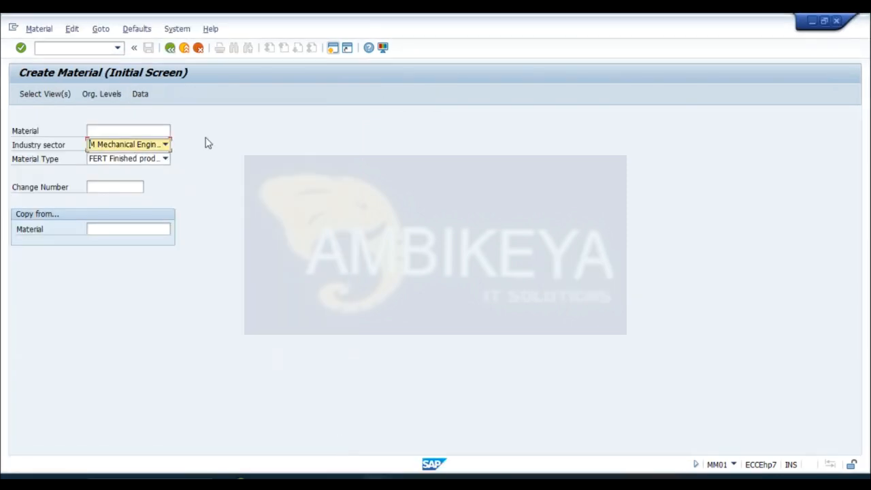
pyautogui.click(164, 144)
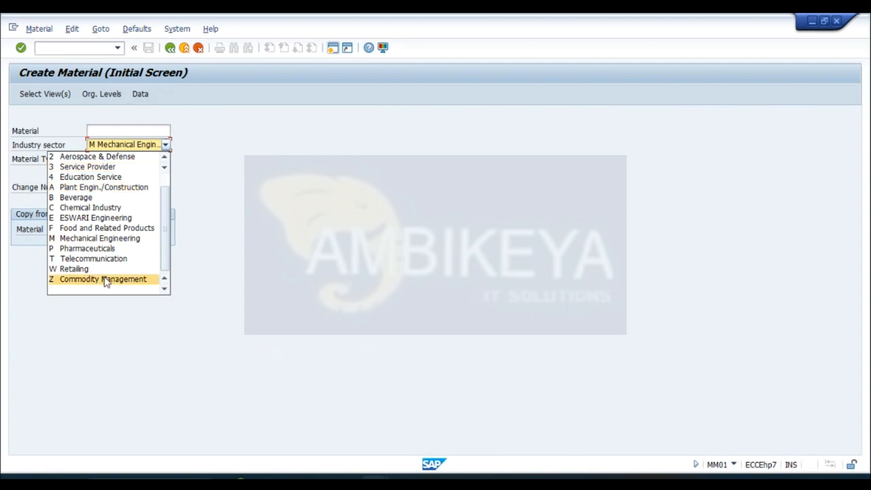
pyautogui.scroll(1, 167, 206)
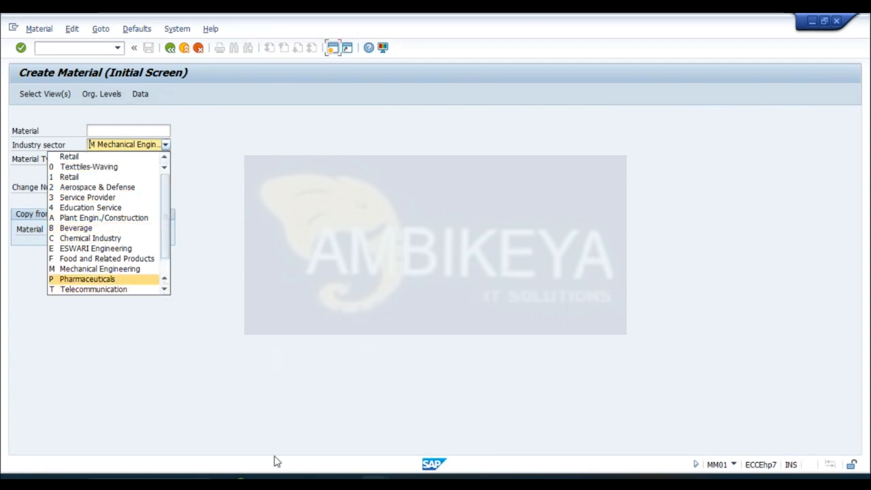
# - Switch to the new SAP Easy Access session and run transaction SPRO
pyautogui.moveTo(340, 464)
pyautogui.click(470, 435)
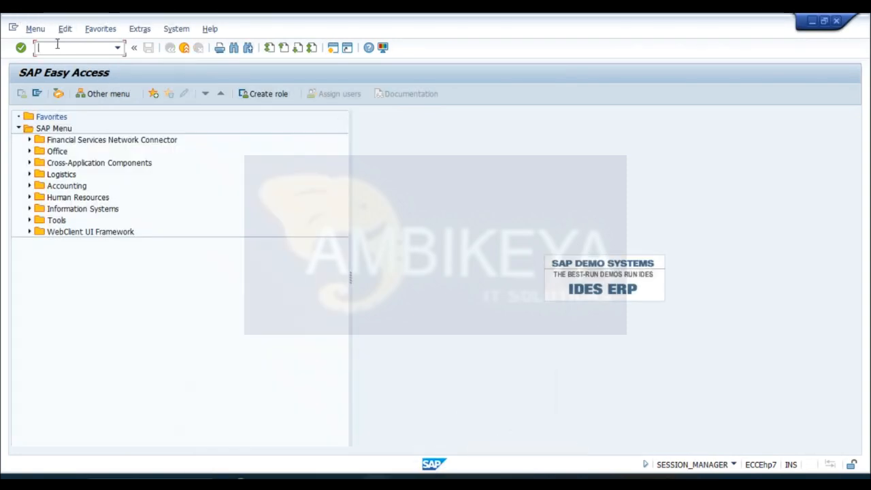
pyautogui.write('SPRO')
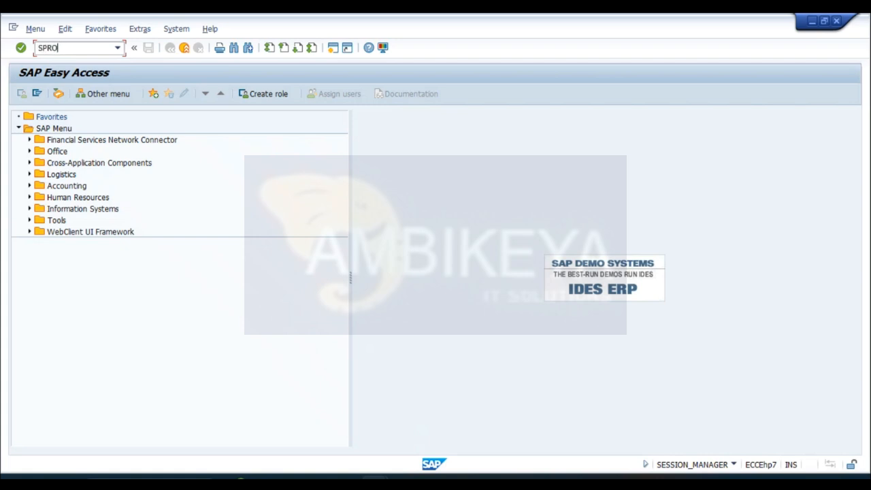
pyautogui.press('Return')
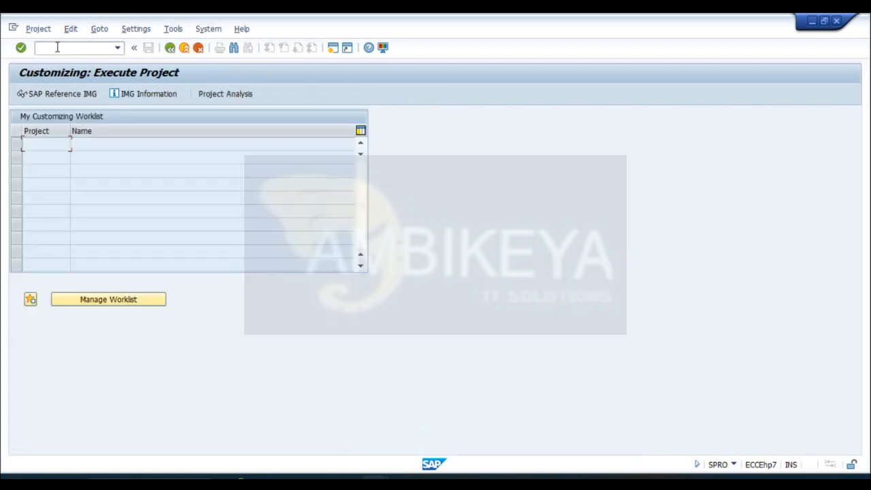
# - Open the Define Industry Sectors activity in the SAP Reference IMG under Logistics - General, Material Master, Field Selection
pyautogui.click(62, 95)
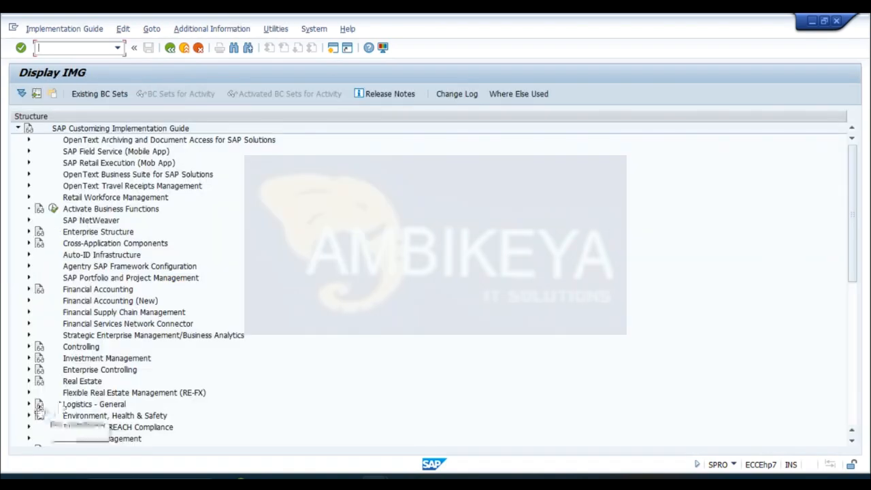
pyautogui.click(29, 404)
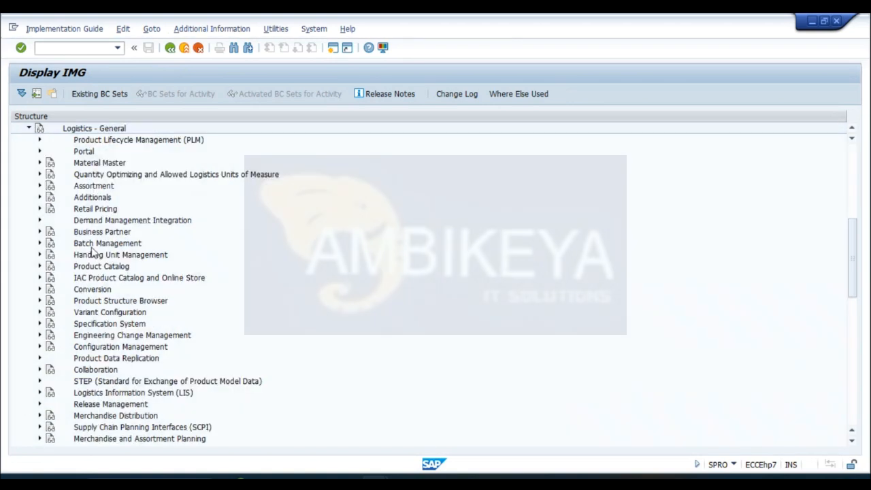
pyautogui.click(39, 163)
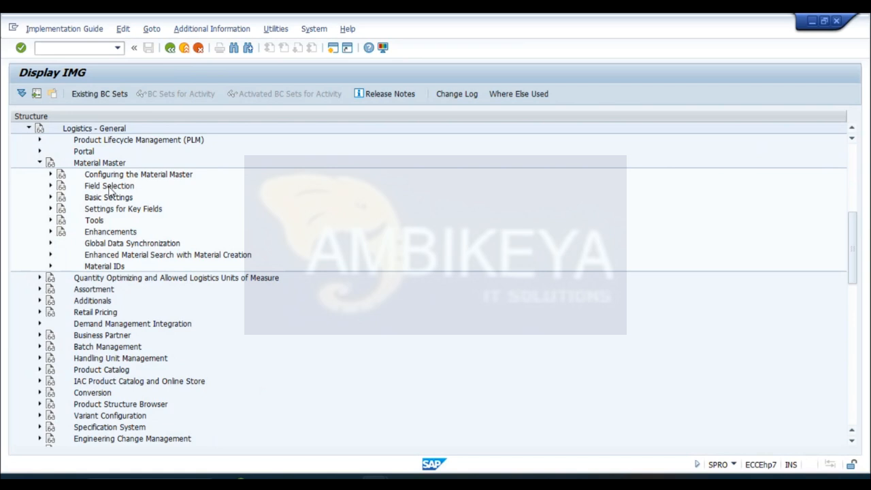
pyautogui.click(51, 186)
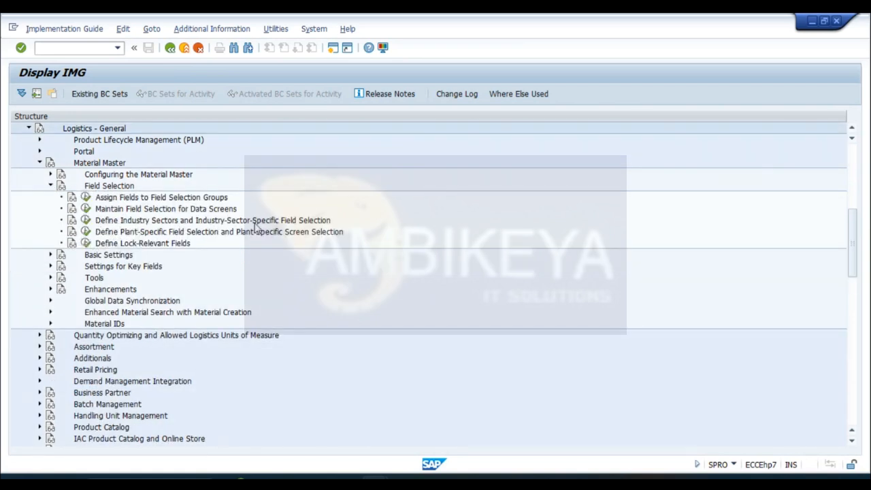
pyautogui.click(86, 220)
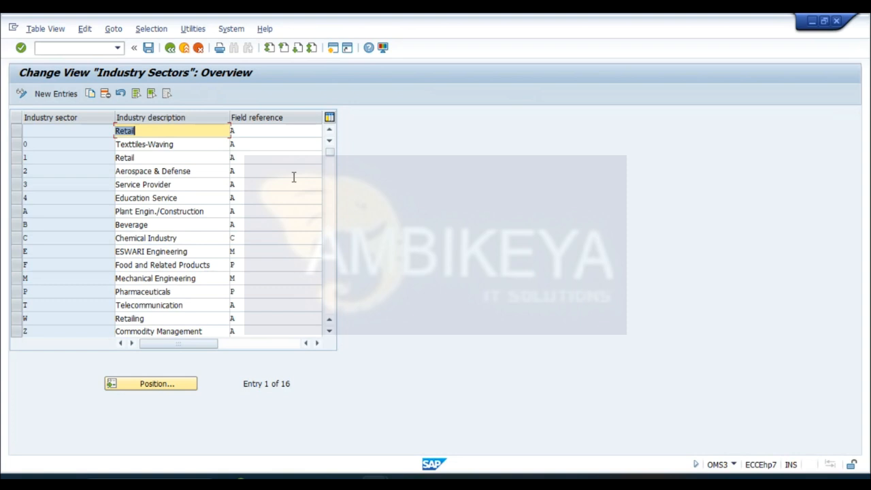
# - Copy the Mechanical Engineering industry sector (M) as a new entry with sector code S
pyautogui.click(330, 336)
pyautogui.click(330, 335)
pyautogui.click(330, 336)
pyautogui.click(330, 335)
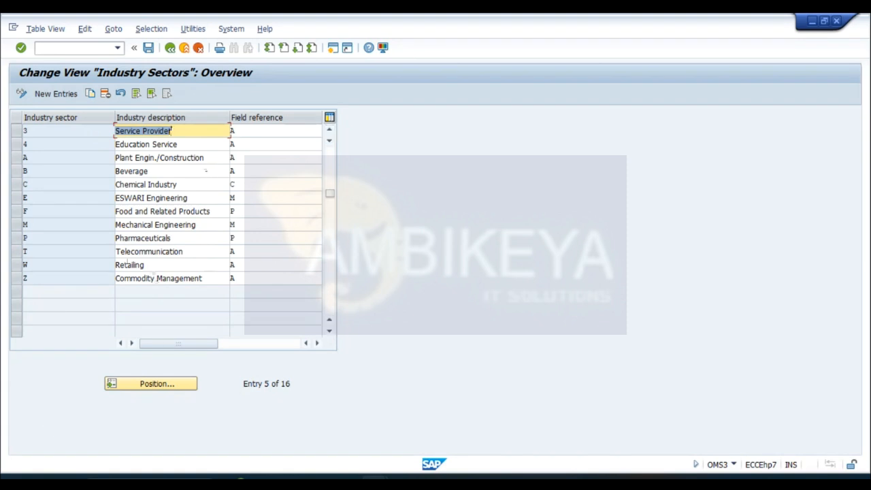
pyautogui.click(17, 224)
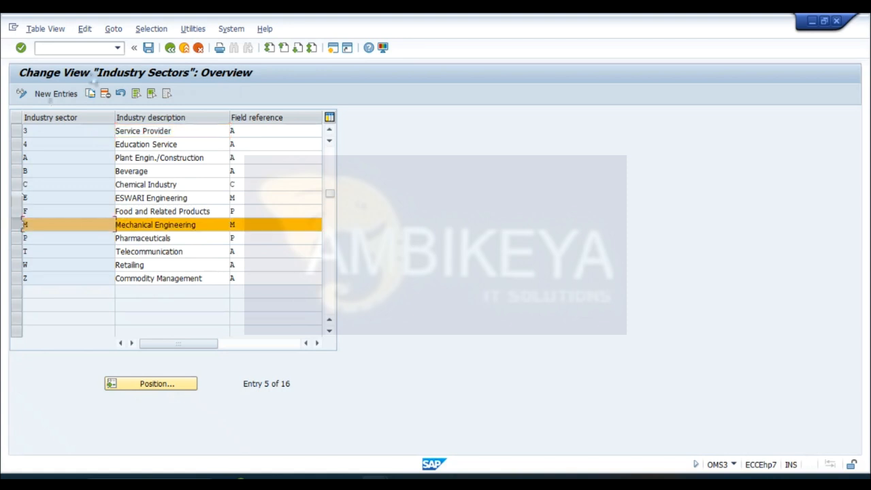
pyautogui.click(90, 94)
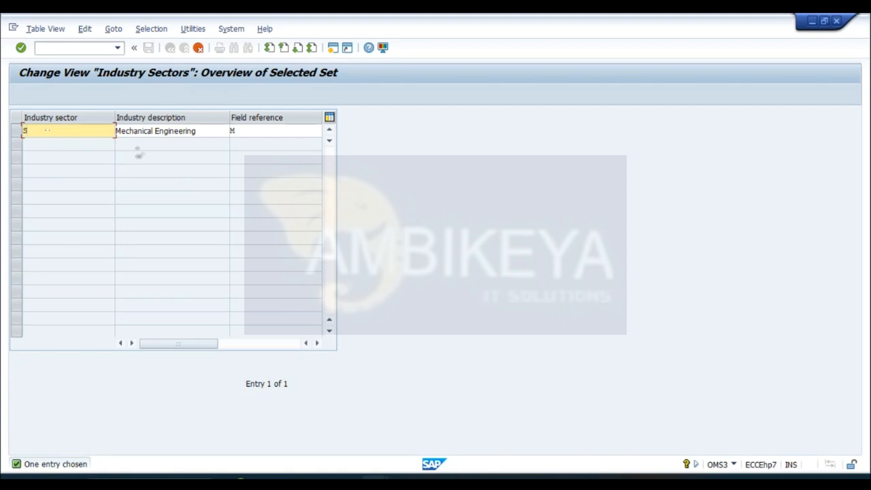
# - Change the description of industry sector S to SIDDQUIE Engineering, keeping field reference M
pyautogui.click(153, 129)
pyautogui.press('BackSpace')
pyautogui.press('BackSpace')
pyautogui.press('BackSpace')
pyautogui.press('BackSpace')
pyautogui.press('BackSpace')
pyautogui.press('BackSpace')
pyautogui.press('BackSpace')
pyautogui.press('BackSpace')
pyautogui.press('BackSpace')
pyautogui.press('BackSpace')
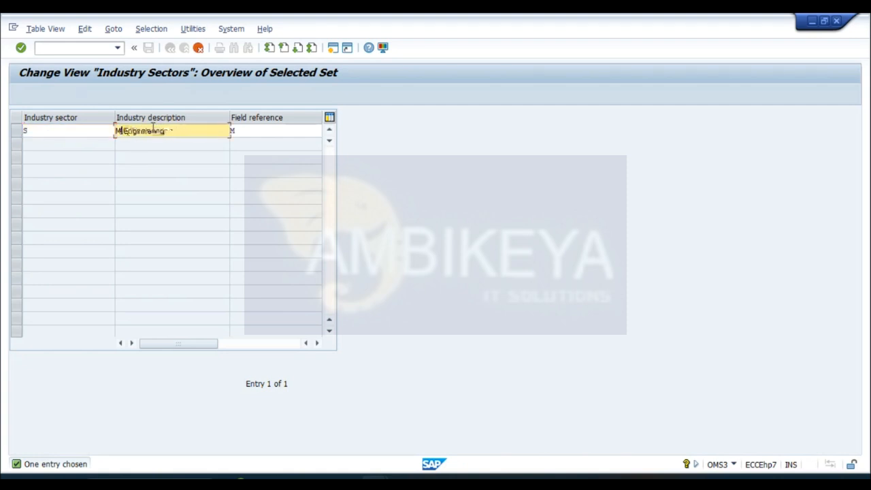
pyautogui.write('St')
pyautogui.write('QQ')
pyautogui.write('UI')
pyautogui.write('E')
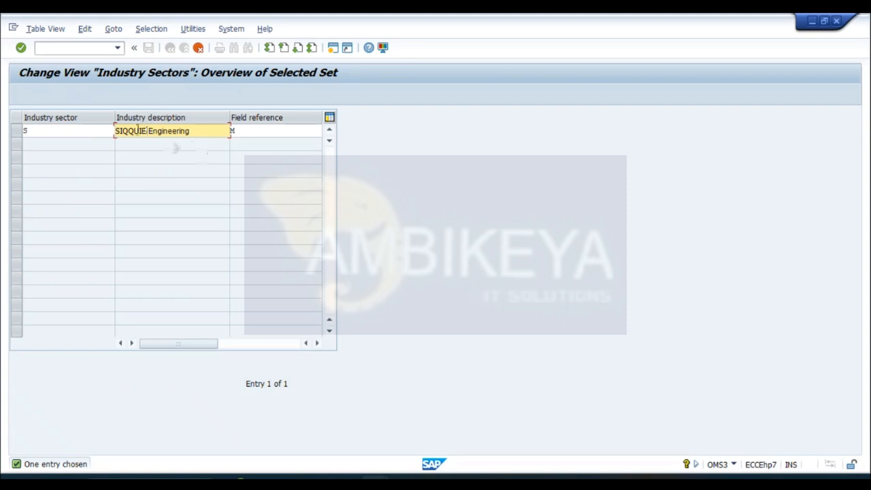
pyautogui.click(132, 130)
pyautogui.press('BackSpace')
pyautogui.press('BackSpace')
pyautogui.write('D')
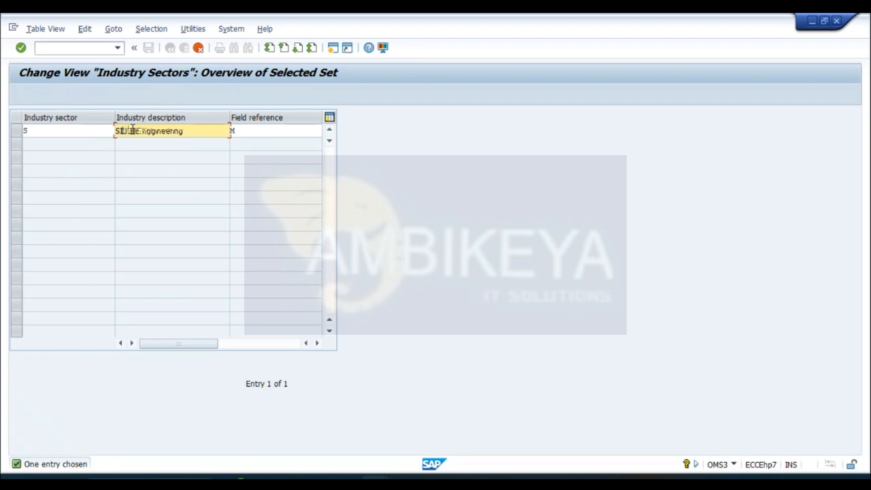
pyautogui.write('DQU')
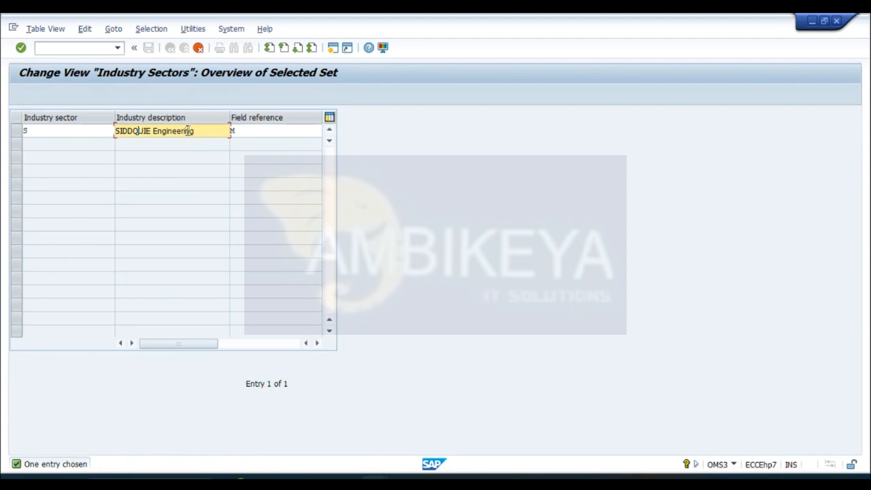
# - Confirm the copied industry sector entry and save it to the QUARTZ COMPANY LIMITED customizing request
pyautogui.click(219, 129)
pyautogui.press('Return')
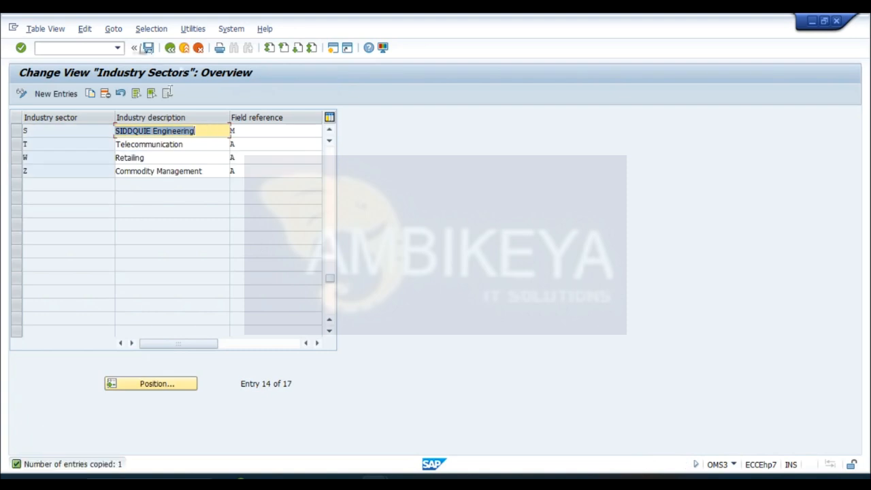
pyautogui.click(148, 47)
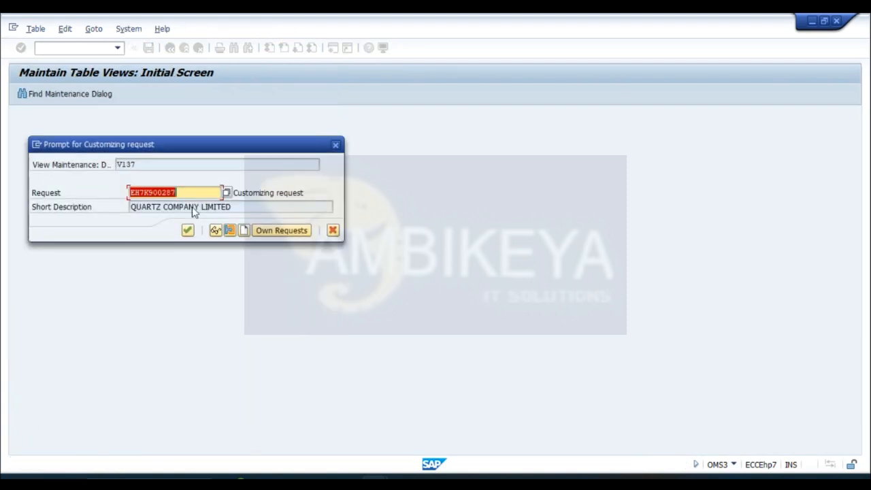
pyautogui.click(188, 231)
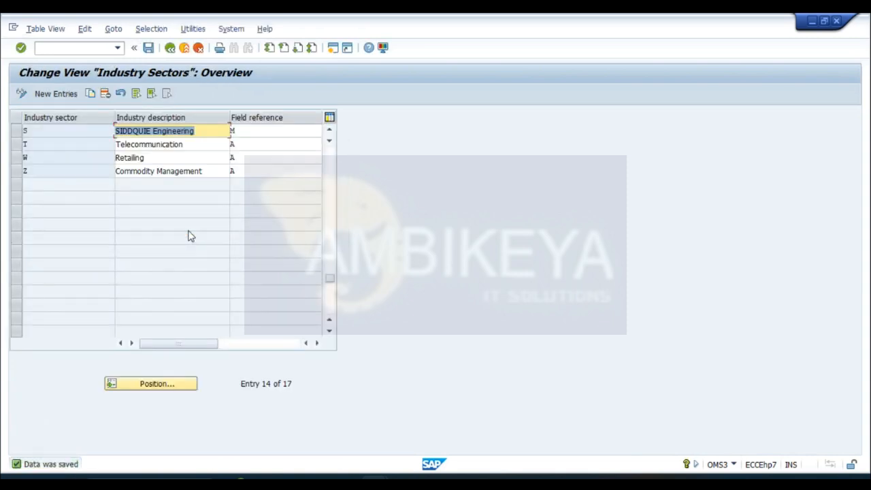
# - Switch to the Create Material session and look through the industry sector list for the new sector S
pyautogui.moveTo(342, 475)
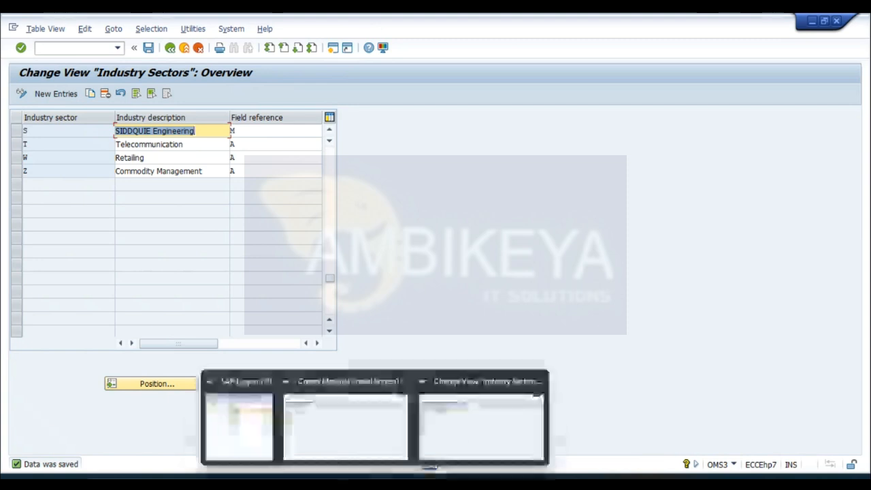
pyautogui.click(327, 439)
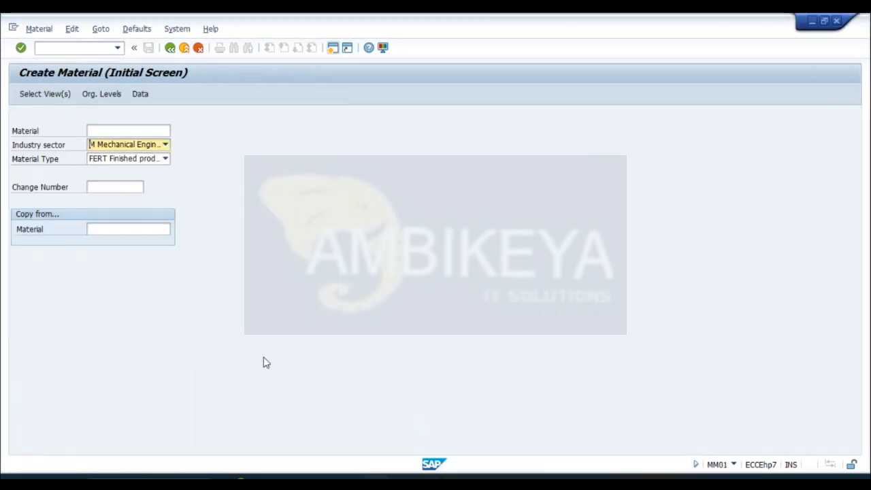
pyautogui.click(165, 145)
pyautogui.scroll(1, 168, 195)
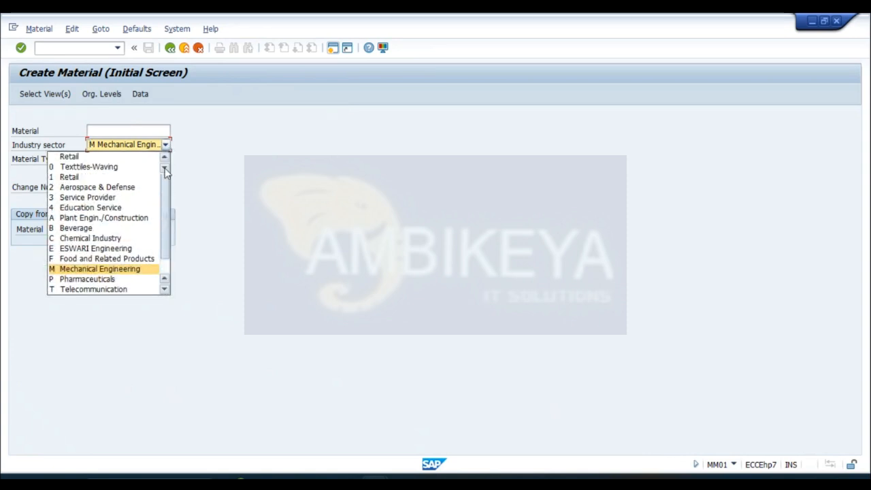
pyautogui.click(165, 291)
pyautogui.click(165, 291)
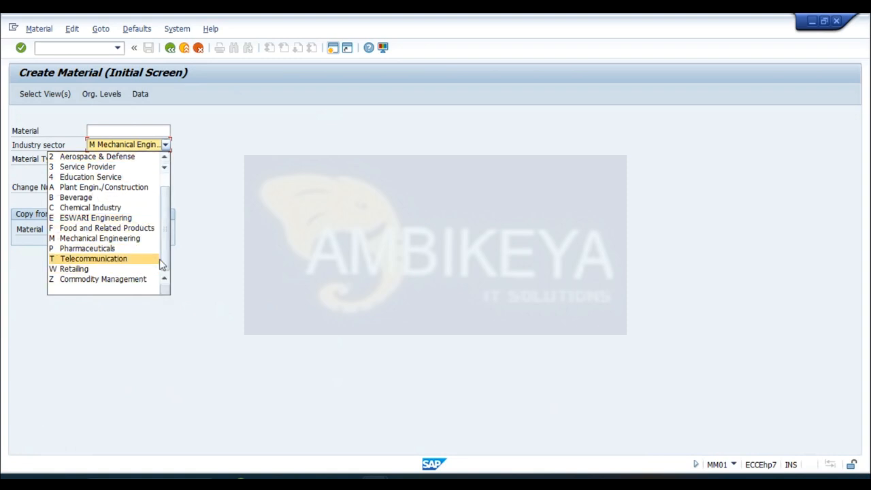
pyautogui.moveTo(164, 260); pyautogui.dragTo(169, 232)
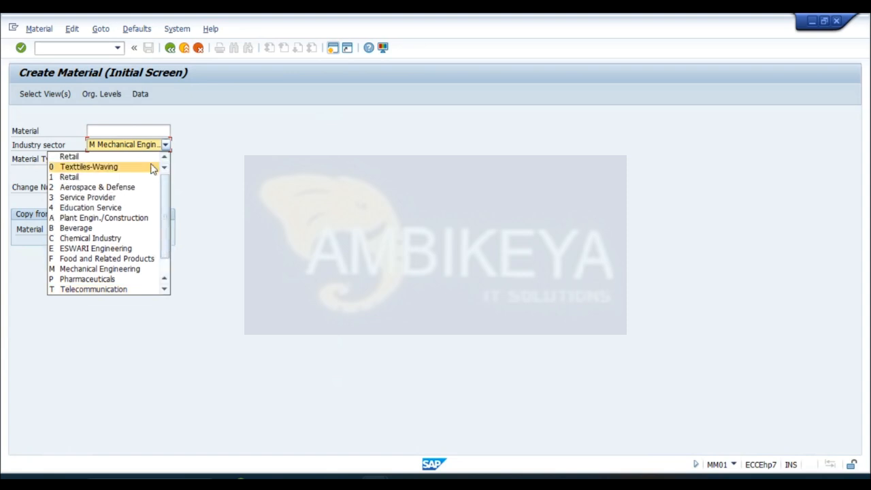
pyautogui.click(164, 290)
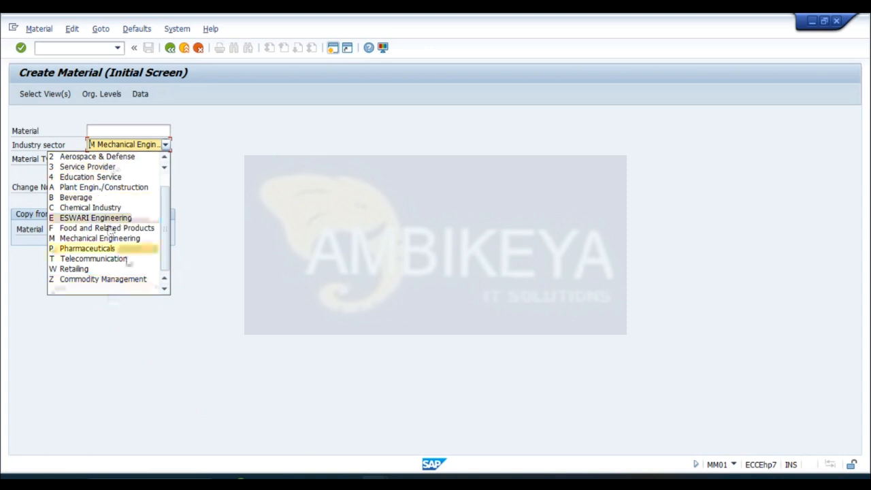
# - Leave the material creation screen, rerun transaction MM01, and check the refreshed industry sector list for sector S
pyautogui.click(170, 49)
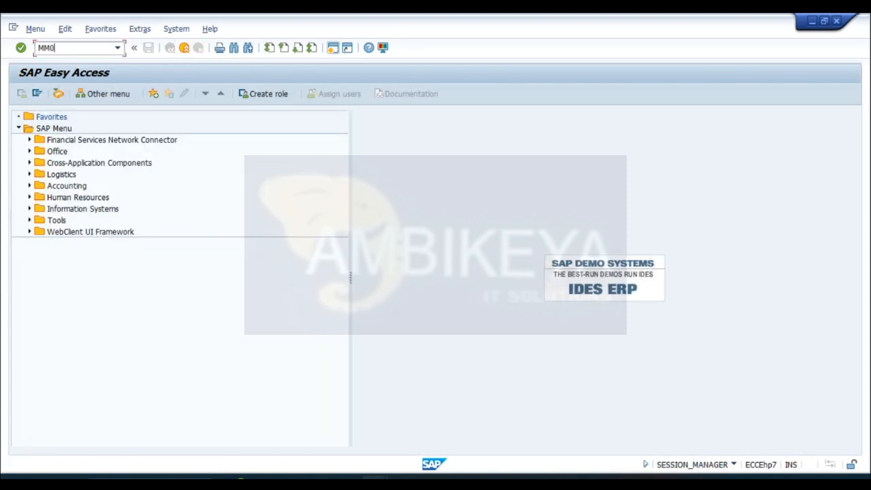
pyautogui.press('Return')
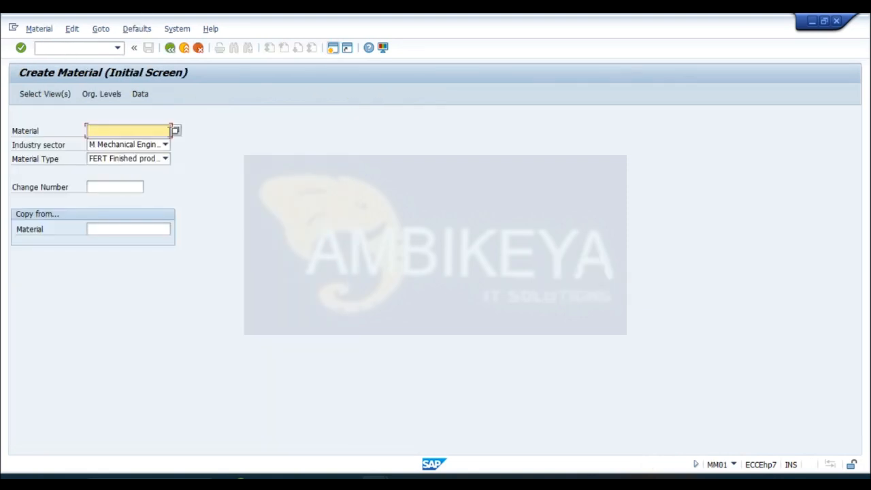
pyautogui.click(165, 145)
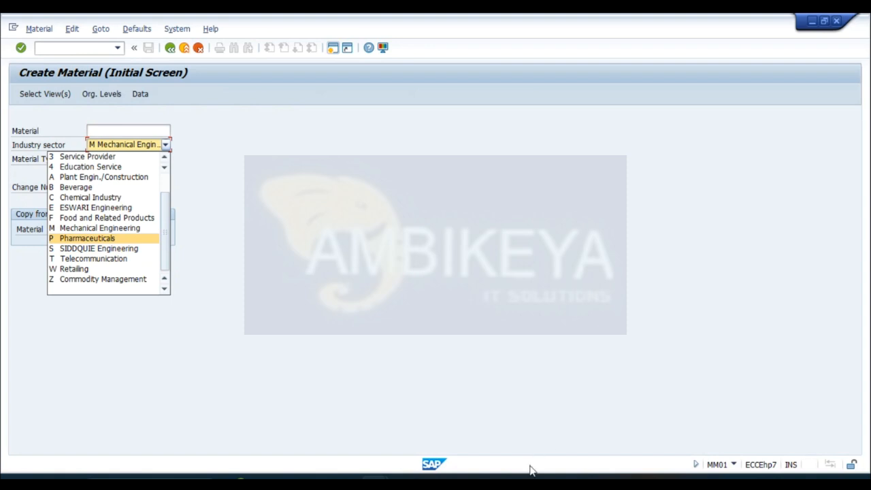
# - Switch to the Word notes and review the configuration path for material types
pyautogui.moveTo(531, 468)
pyautogui.click(570, 439)
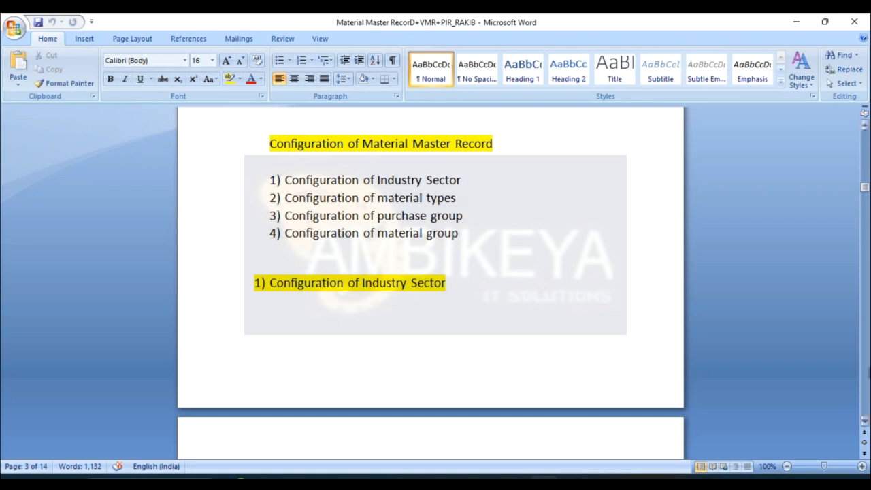
pyautogui.moveTo(865, 424); pyautogui.dragTo(865, 424)
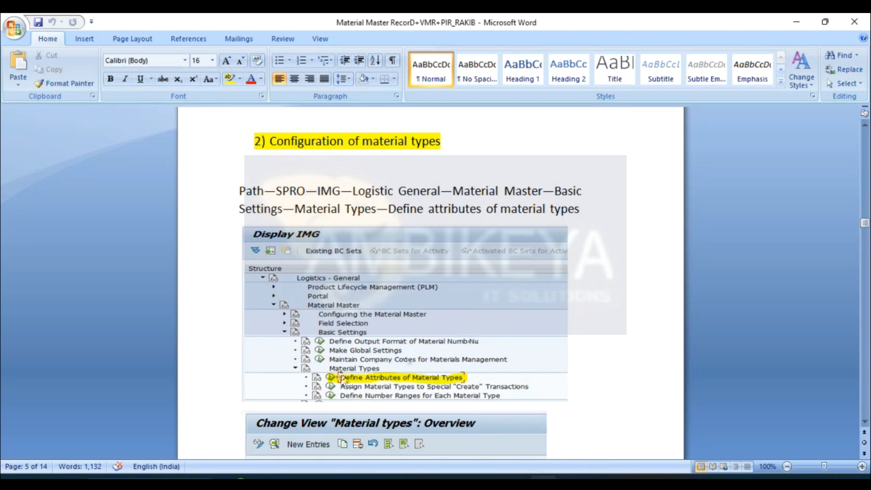
# - Return to the SAP customizing session and open Define Attributes of Material Types under Material Master, Basic Settings, Material Types
pyautogui.moveTo(259, 480)
pyautogui.moveTo(374, 480)
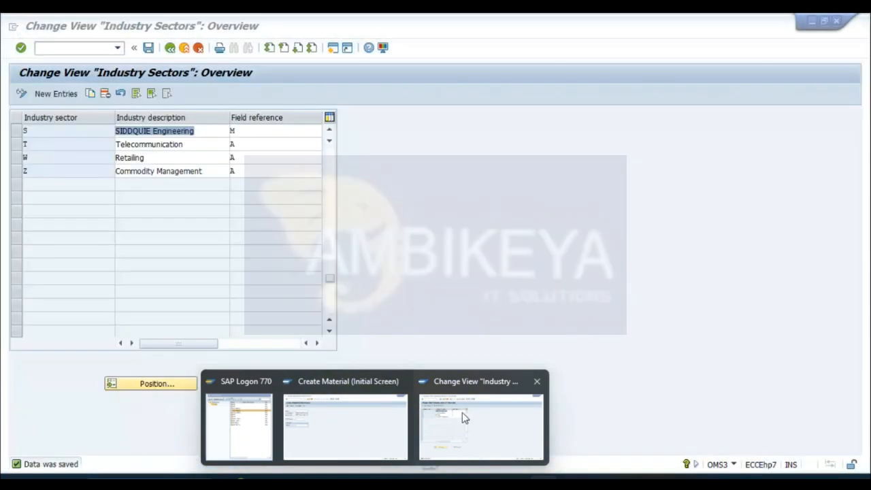
pyautogui.click(462, 416)
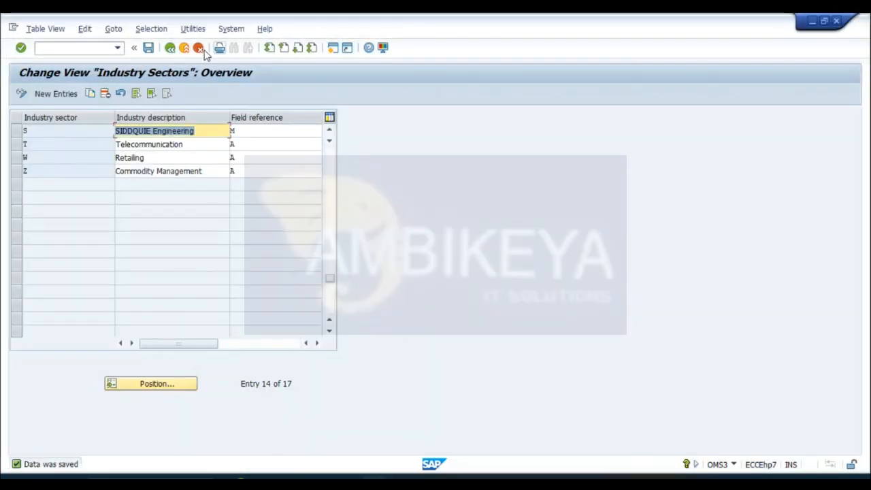
pyautogui.click(170, 48)
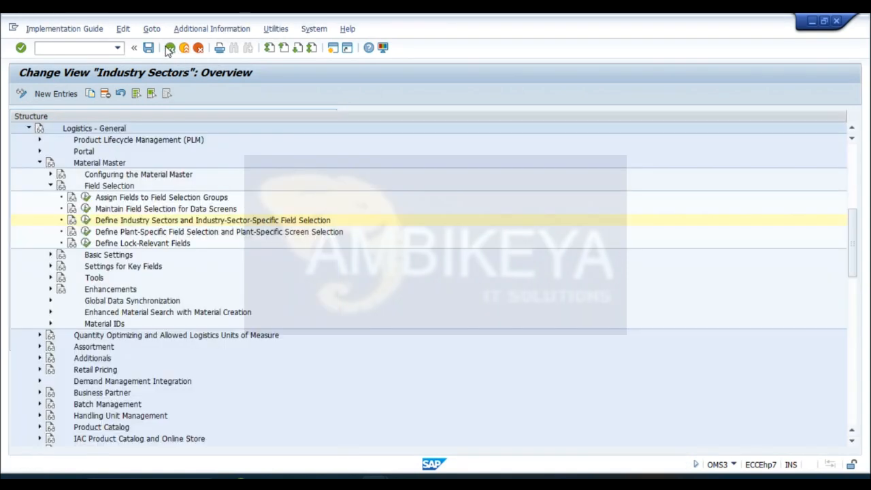
pyautogui.click(50, 185)
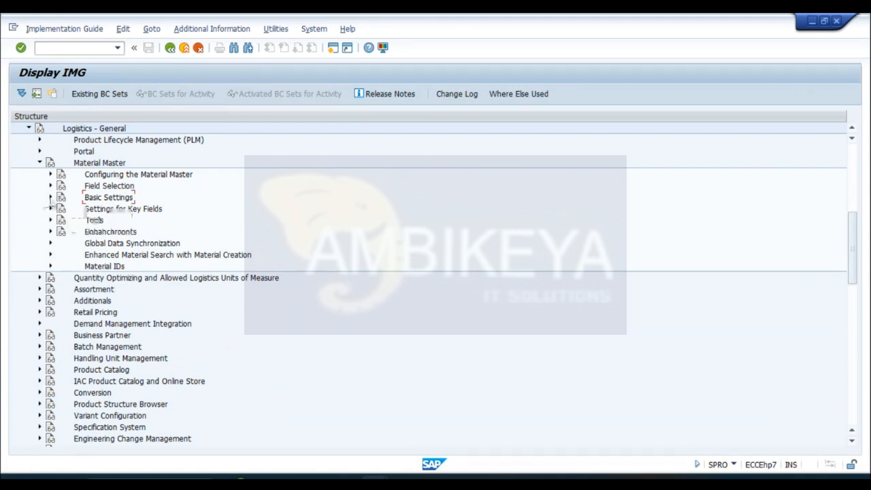
pyautogui.click(50, 197)
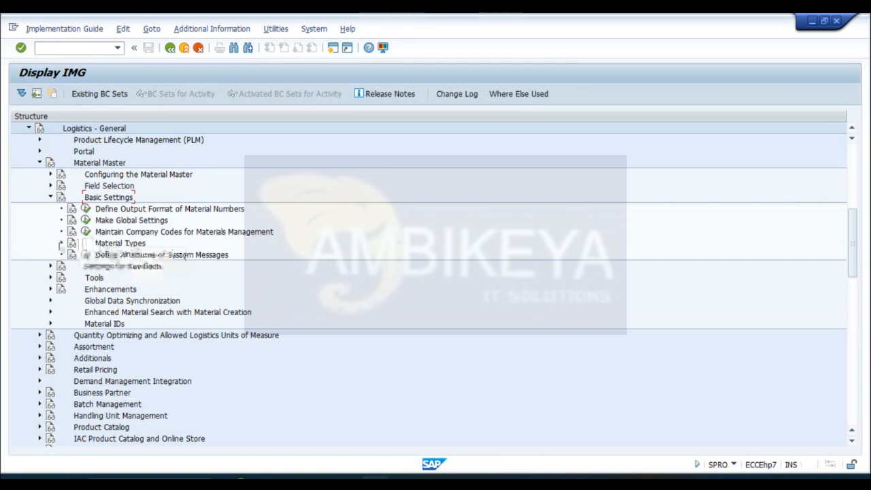
pyautogui.click(61, 243)
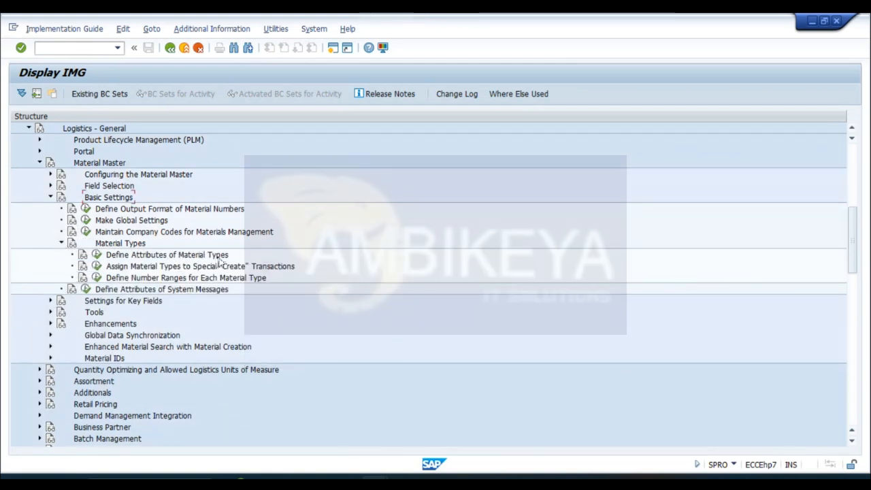
pyautogui.click(97, 256)
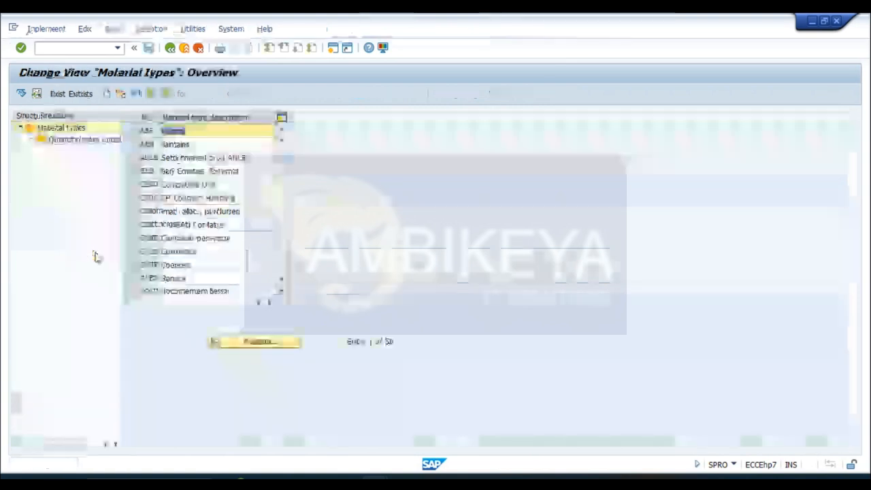
# - Position the material types list at ROH and start a copy of the raw material entry
pyautogui.click(268, 347)
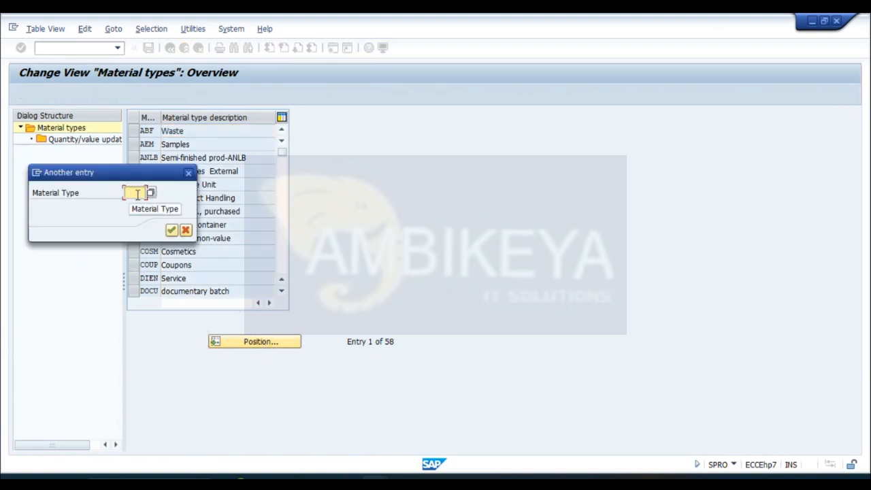
pyautogui.write('ROH')
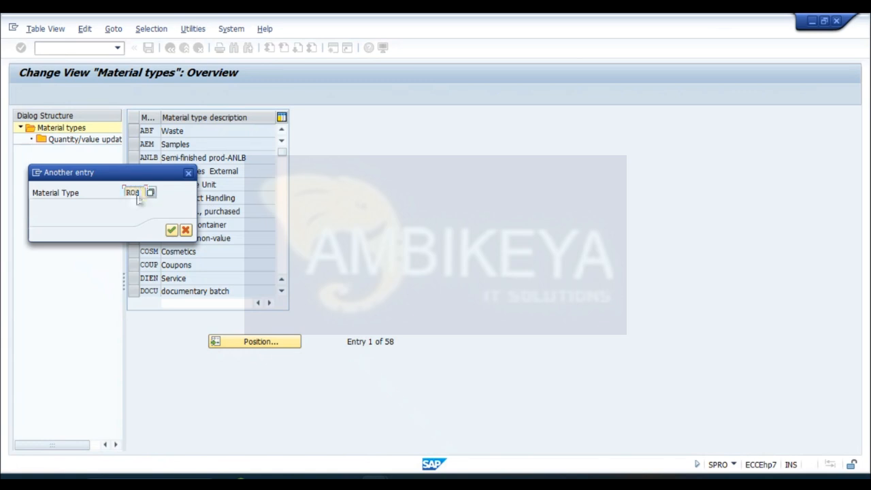
pyautogui.press('Return')
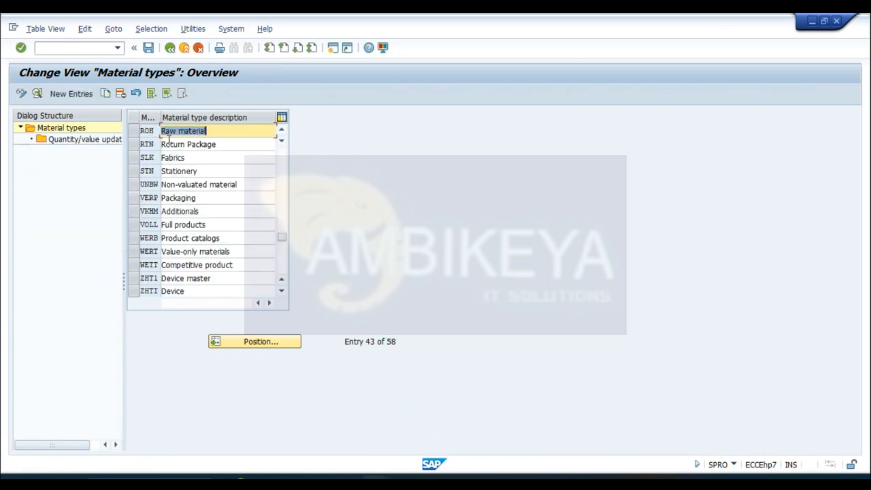
pyautogui.click(133, 133)
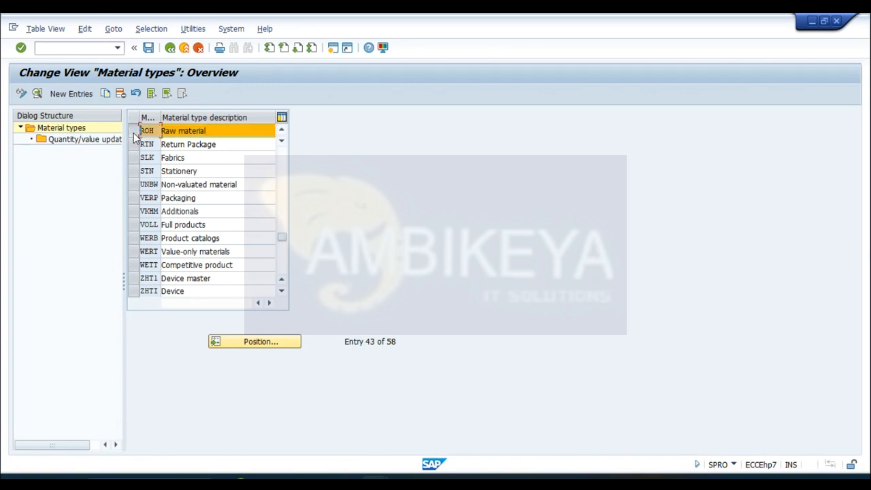
pyautogui.click(105, 95)
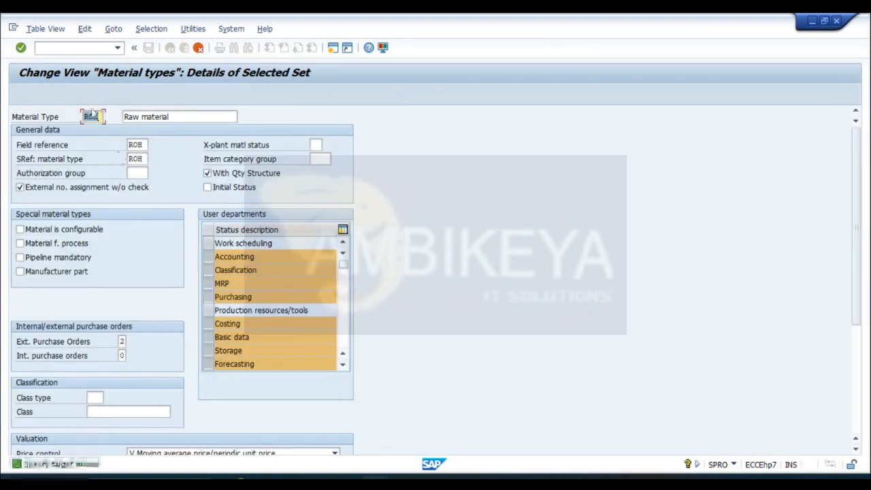
# - Set the copied material type's code to SIDR and its description to "Raw material--SIDR"
pyautogui.click(100, 117)
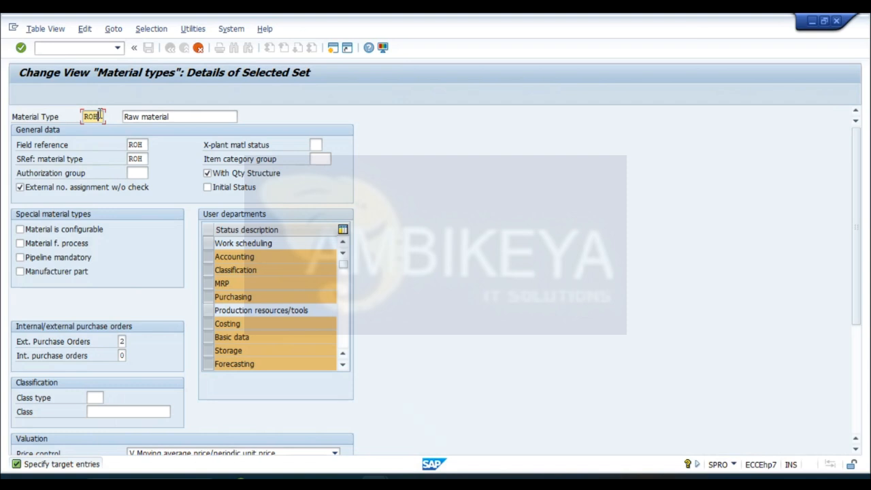
pyautogui.press('BackSpace')
pyautogui.press('BackSpace')
pyautogui.press('BackSpace')
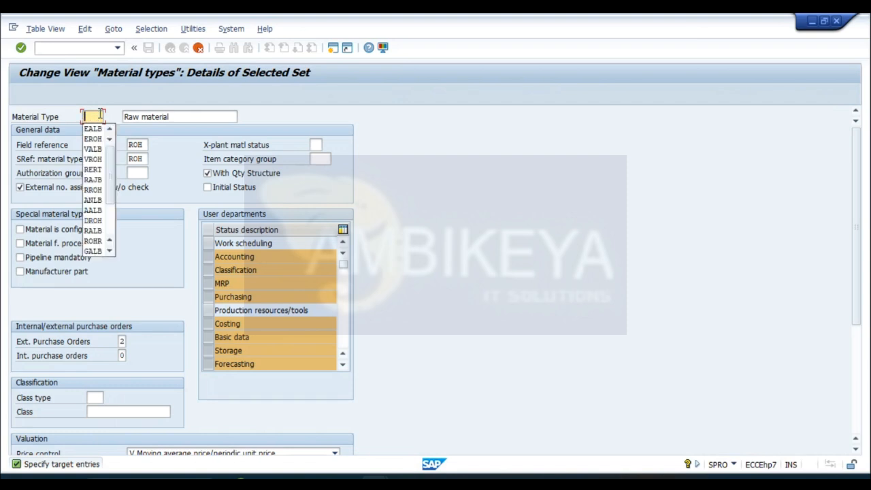
pyautogui.write('SIDR')
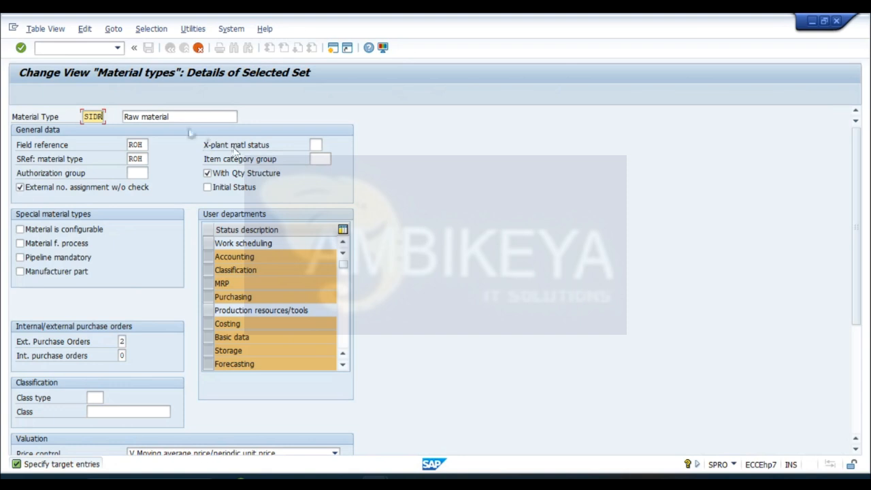
pyautogui.click(182, 116)
pyautogui.write('--')
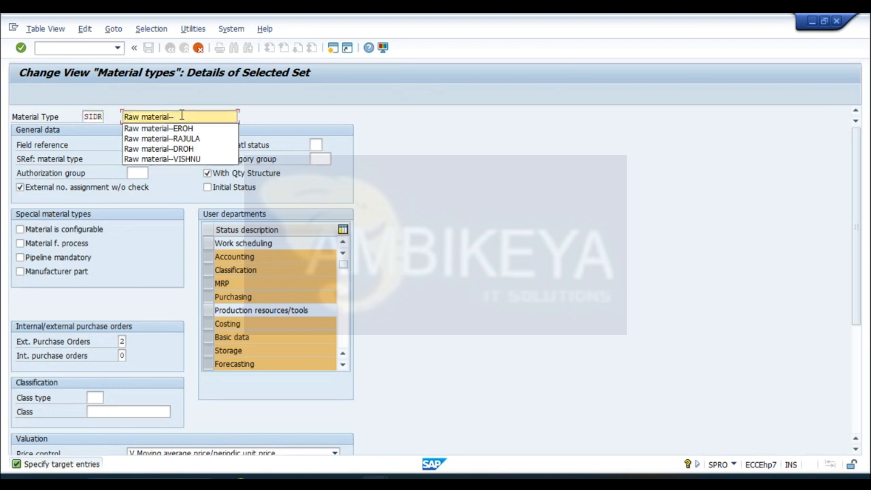
pyautogui.write('SI')
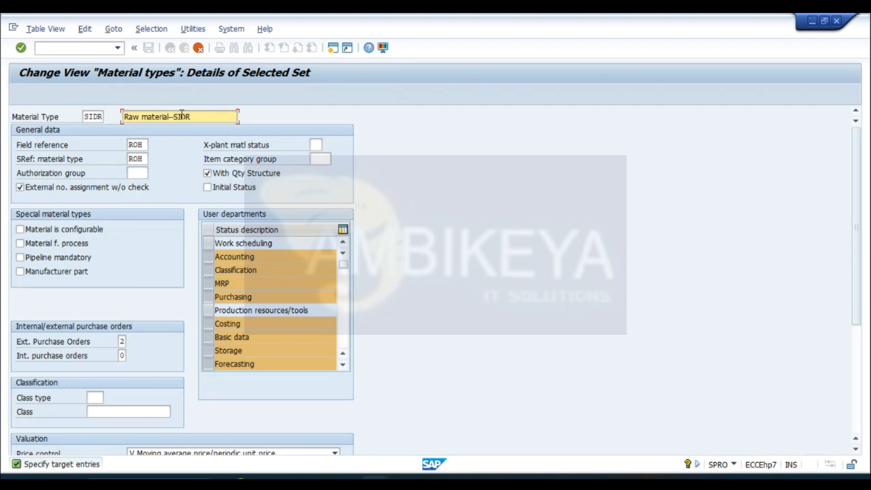
pyautogui.write('DR')
# - Confirm copying SIDR with its dependent entries and save it in the QUARTZ COMPANY LIMITED customizing request
pyautogui.press('Return')
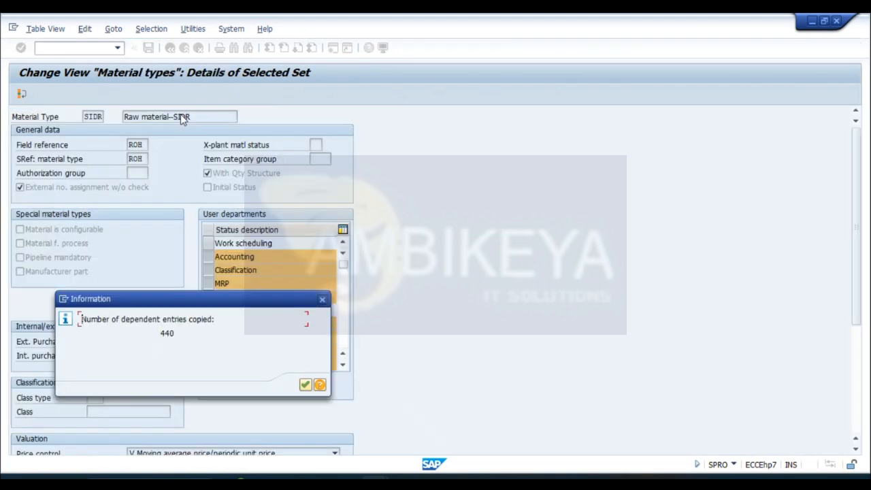
pyautogui.press('Return')
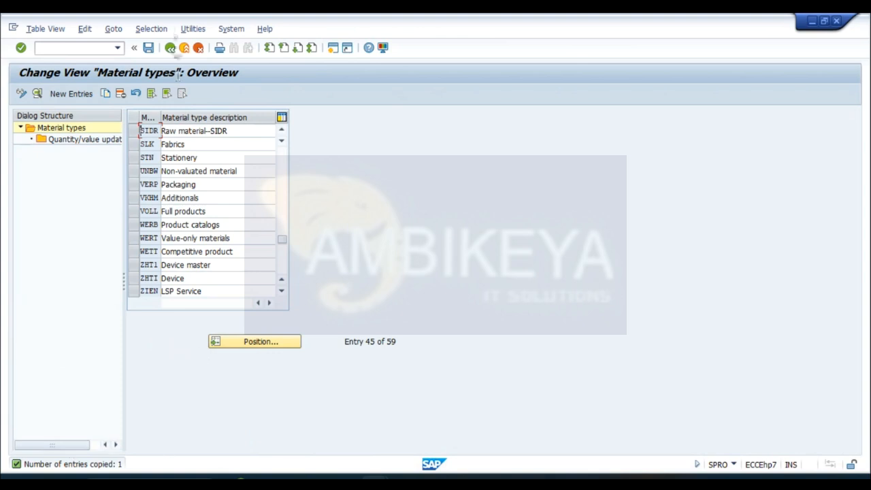
pyautogui.click(148, 47)
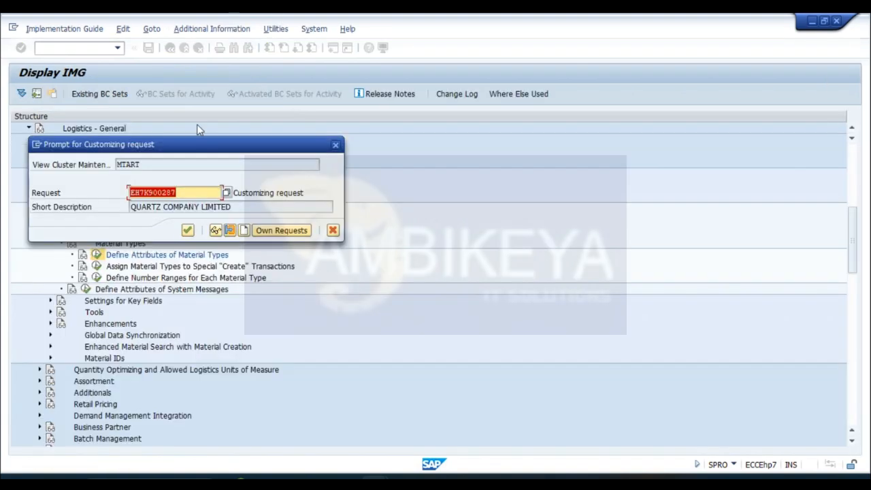
pyautogui.click(188, 230)
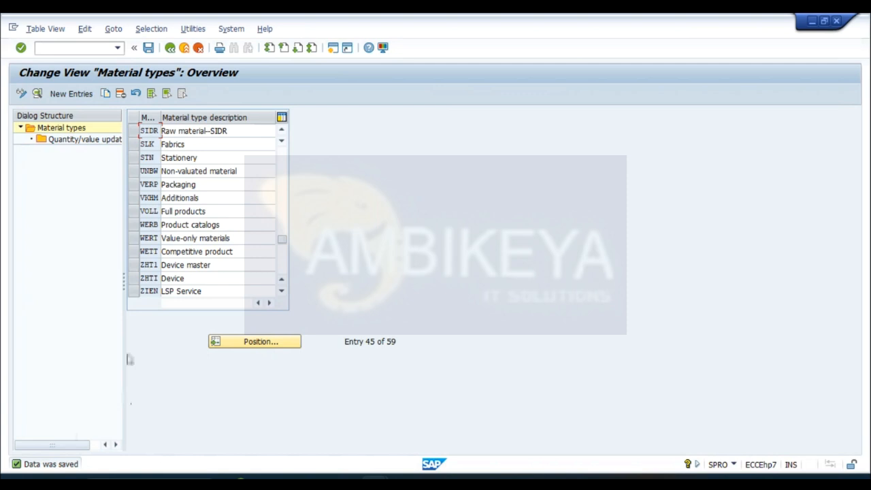
# - Switch to the Create Material session and look through the industry sector and material type lists
pyautogui.moveTo(403, 477)
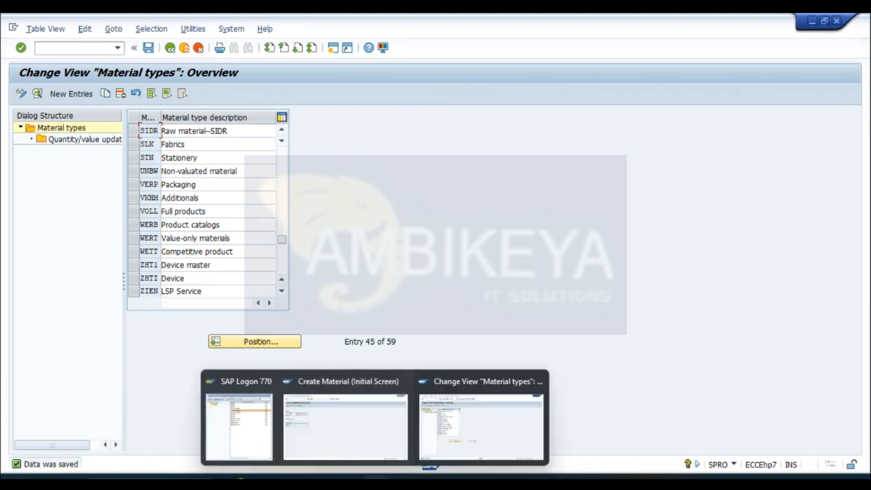
pyautogui.click(370, 431)
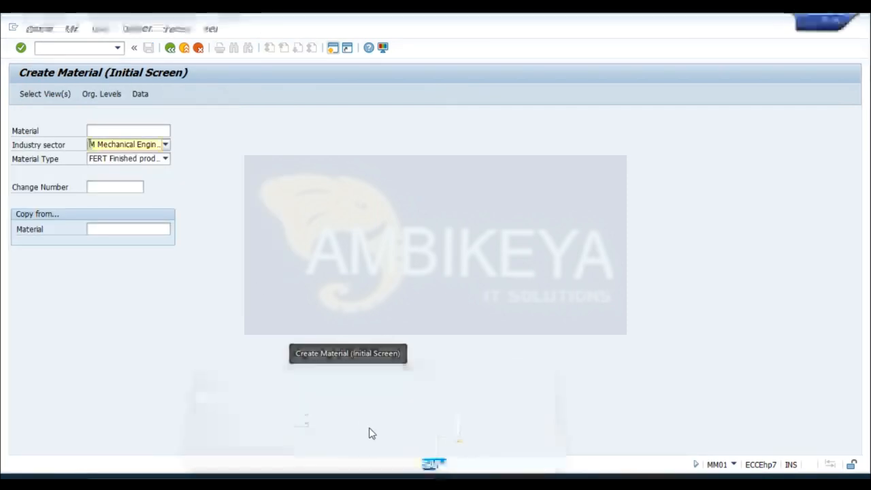
pyautogui.click(165, 145)
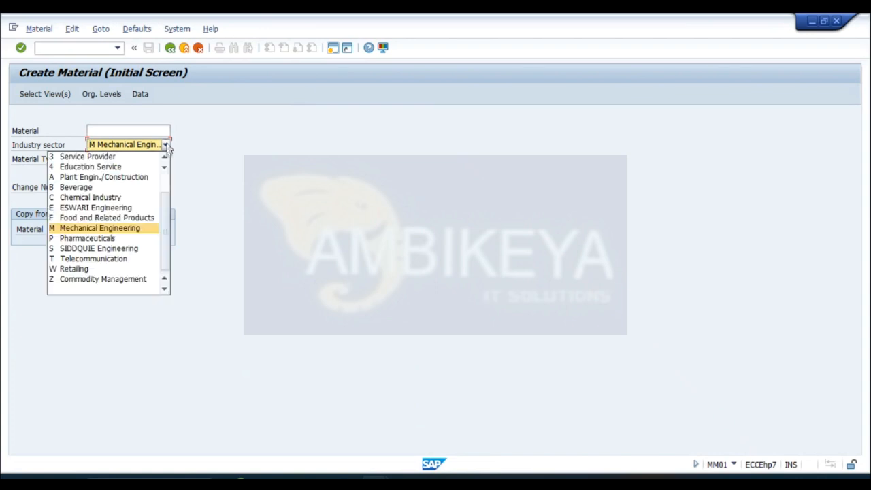
pyautogui.click(166, 146)
pyautogui.click(166, 159)
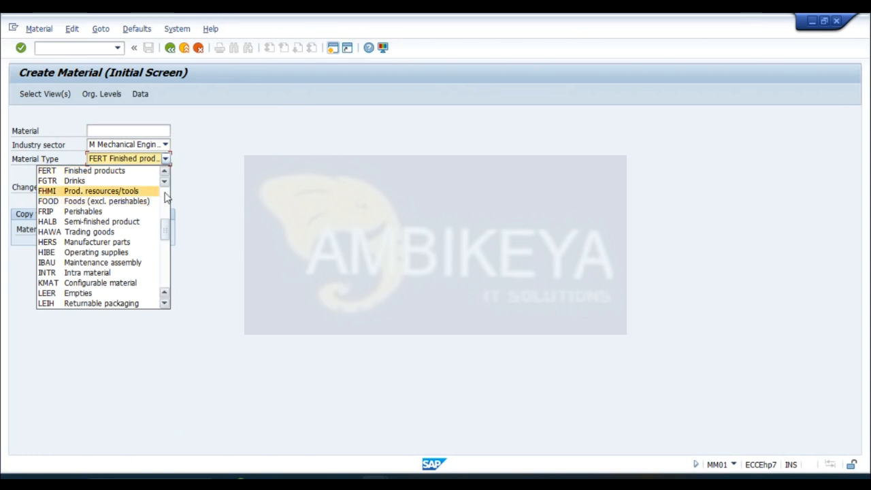
pyautogui.scroll(3, 165, 197)
# - Leave the material creation screen and rerun transaction MM01
pyautogui.click(171, 51)
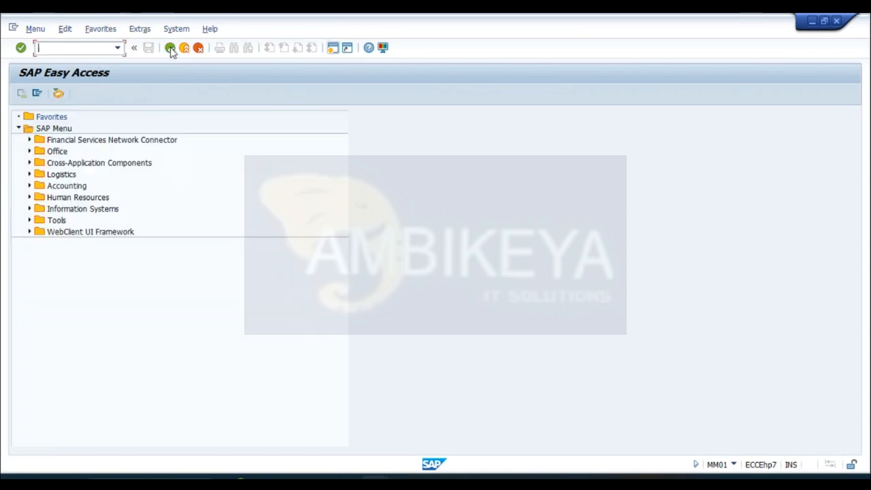
pyautogui.write('M')
pyautogui.press('BackSpace')
pyautogui.write('MM01')
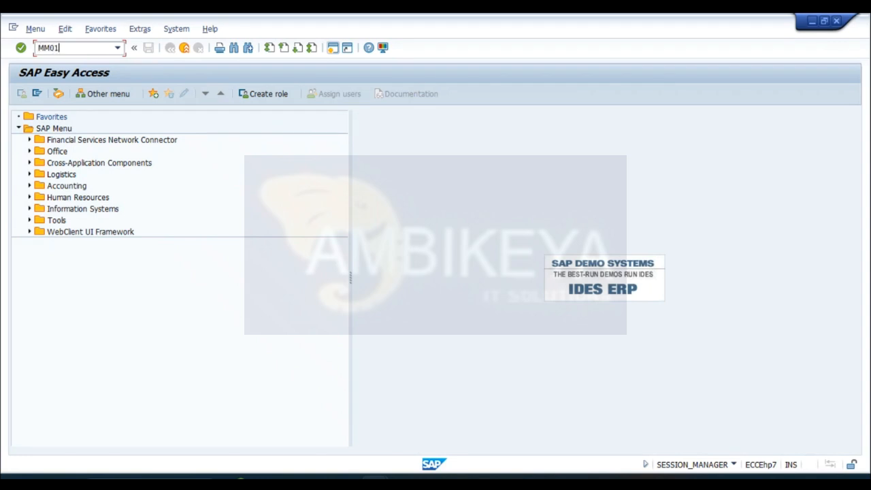
pyautogui.press('Return')
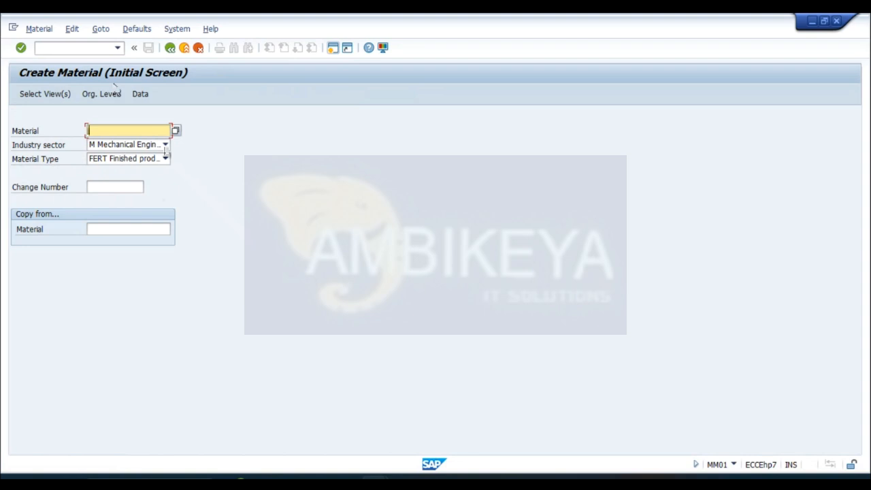
# - Look through the refreshed material type list for the new type SIDR
pyautogui.click(167, 160)
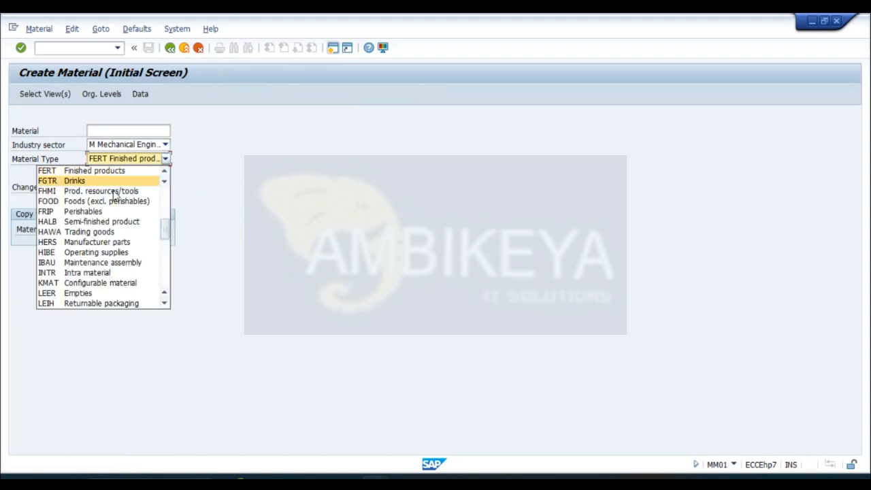
pyautogui.scroll(5, 164, 221)
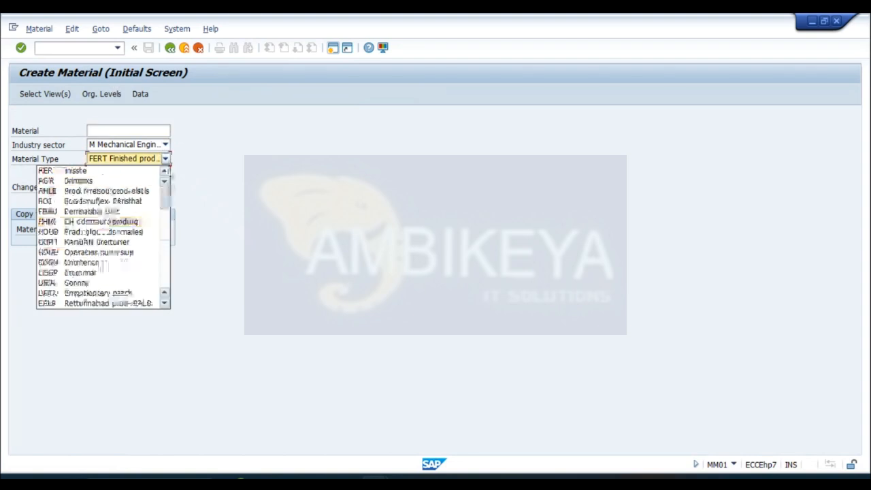
pyautogui.click(164, 304)
pyautogui.click(163, 305)
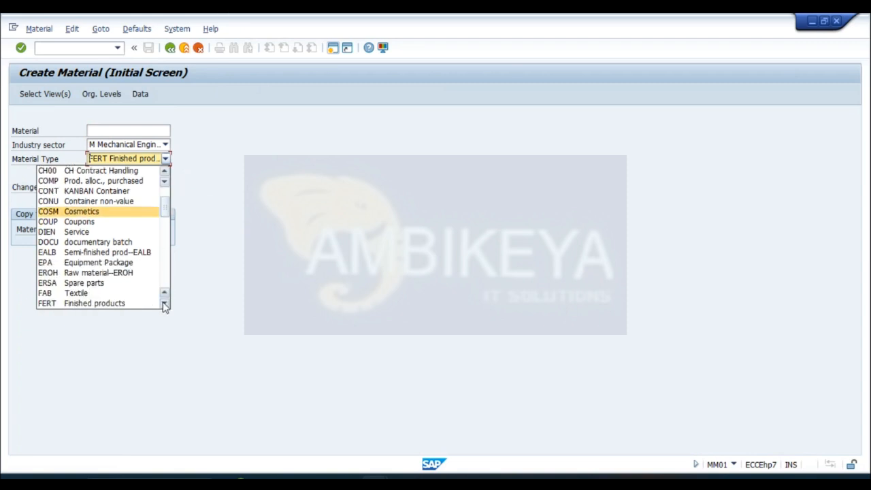
pyautogui.click(164, 305)
pyautogui.click(164, 304)
pyautogui.click(163, 305)
pyautogui.click(164, 305)
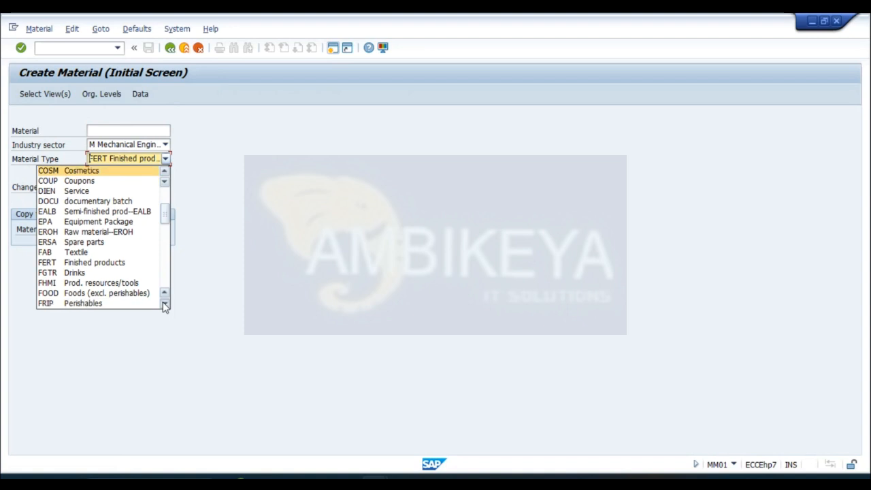
pyautogui.click(164, 305)
pyautogui.click(164, 305)
pyautogui.click(164, 305)
pyautogui.click(164, 305)
pyautogui.click(164, 305)
pyautogui.click(164, 305)
pyautogui.click(164, 305)
pyautogui.click(164, 305)
pyautogui.click(164, 305)
pyautogui.click(164, 304)
pyautogui.click(164, 305)
pyautogui.click(164, 305)
pyautogui.click(164, 305)
pyautogui.click(164, 305)
pyautogui.click(164, 305)
pyautogui.click(164, 304)
pyautogui.click(164, 305)
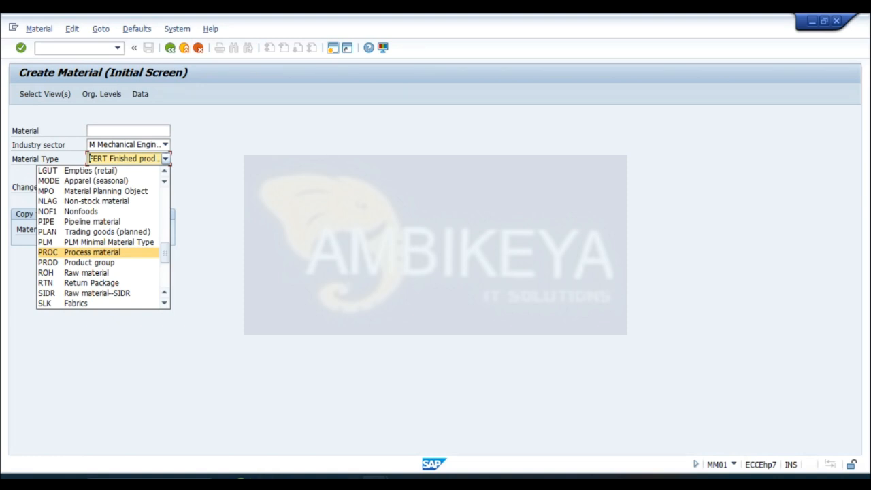
# - Return to the Material types customizing session, position the list at HALB, and start a copy of that entry
pyautogui.click(490, 448)
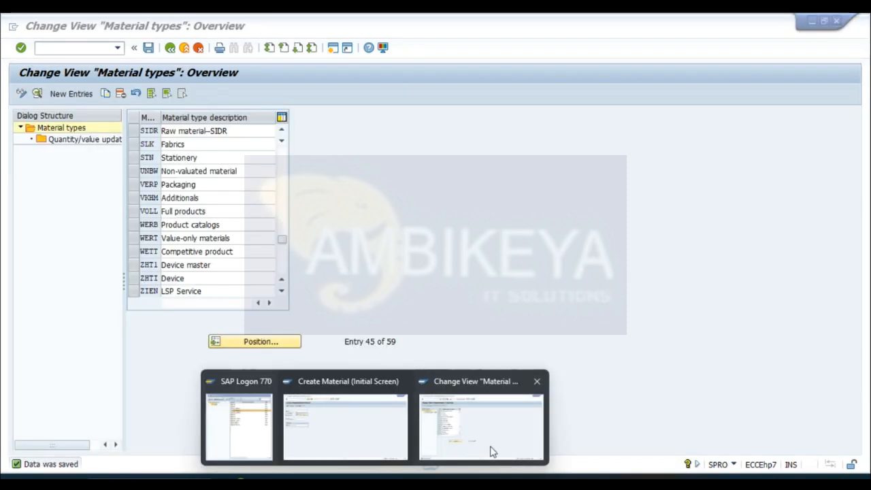
pyautogui.click(261, 341)
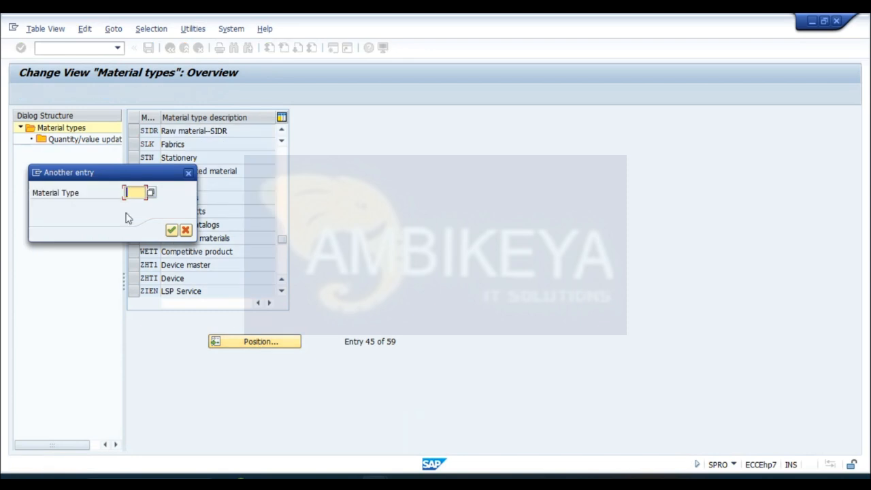
pyautogui.write('HALB')
pyautogui.press('Return')
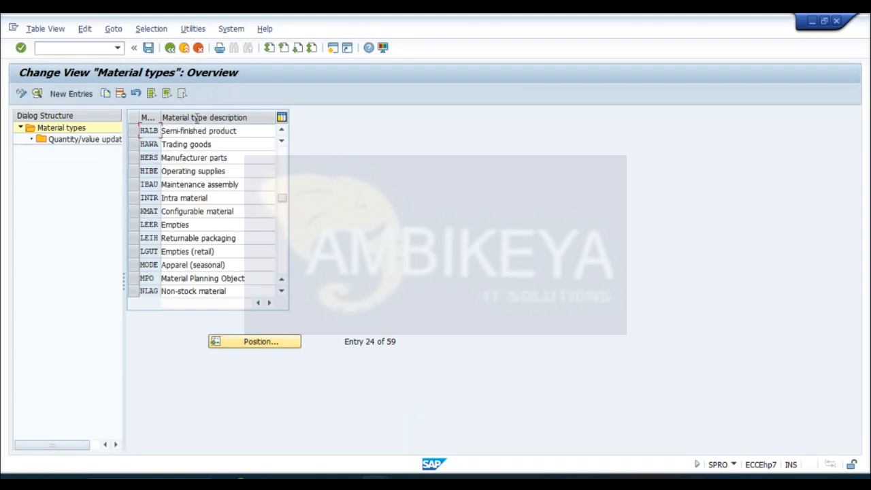
pyautogui.click(134, 134)
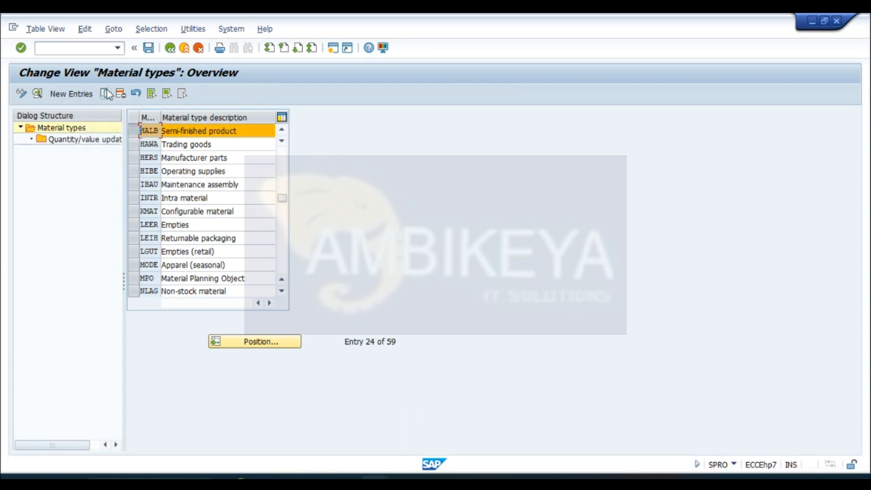
pyautogui.click(105, 94)
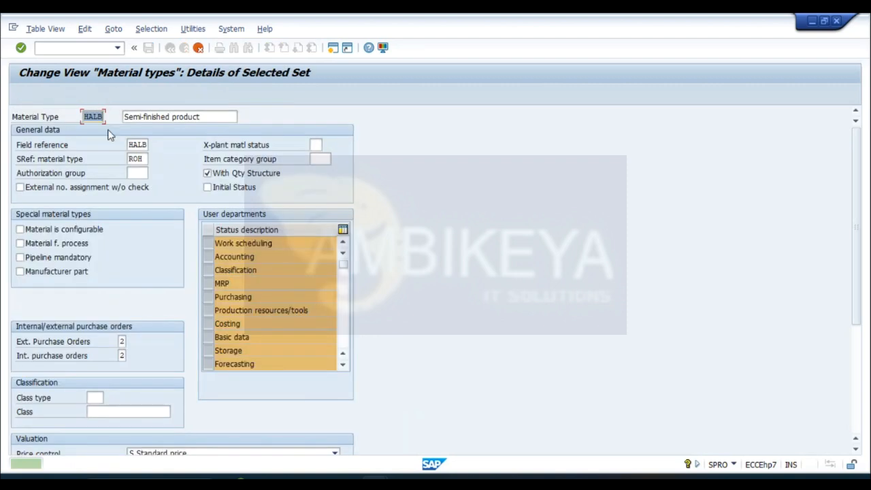
# - Replace the code of the copied semi-finished material type with SIDH
pyautogui.click(89, 117)
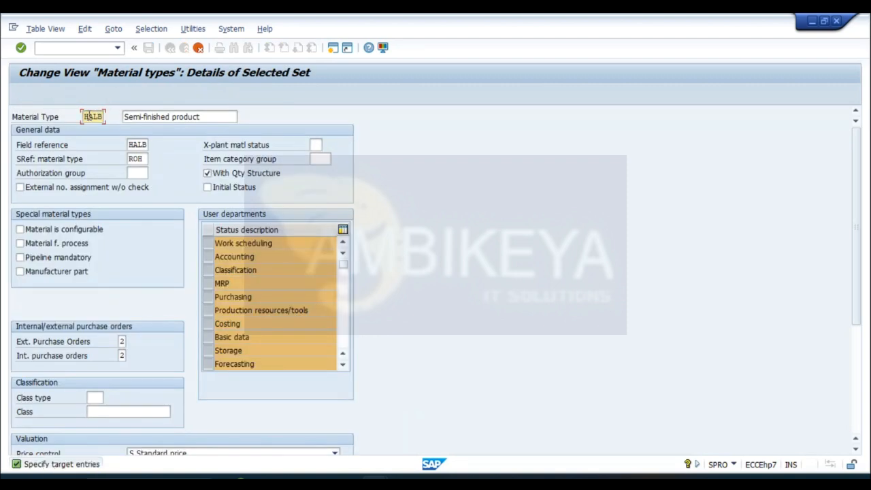
pyautogui.click(98, 116)
pyautogui.press('BackSpace')
pyautogui.press('BackSpace')
pyautogui.press('BackSpace')
pyautogui.press('BackSpace')
pyautogui.write('sID')
pyautogui.press('BackSpace')
pyautogui.press('BackSpace')
pyautogui.press('BackSpace')
pyautogui.write('SIDH')
# - Change the description of the copied semi-finished material type to "Semi-finished prod--SIDH"
pyautogui.click(207, 117)
pyautogui.press('BackSpace')
pyautogui.press('BackSpace')
pyautogui.press('BackSpace')
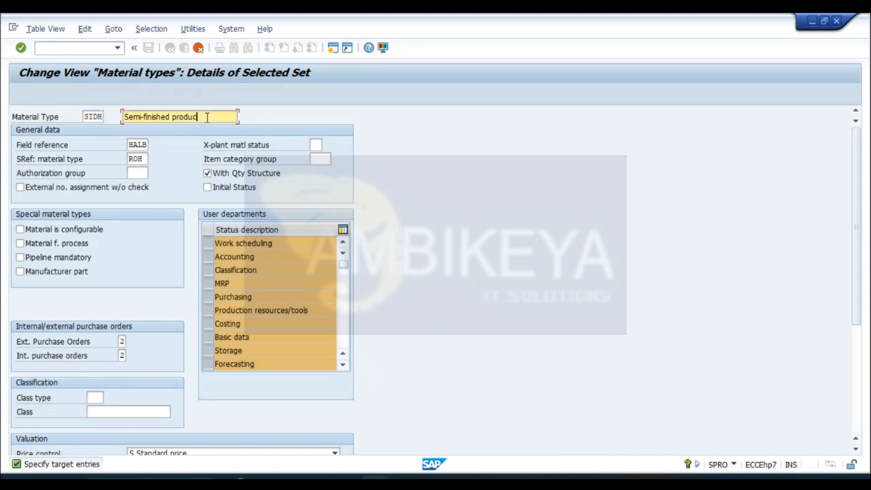
pyautogui.write('--')
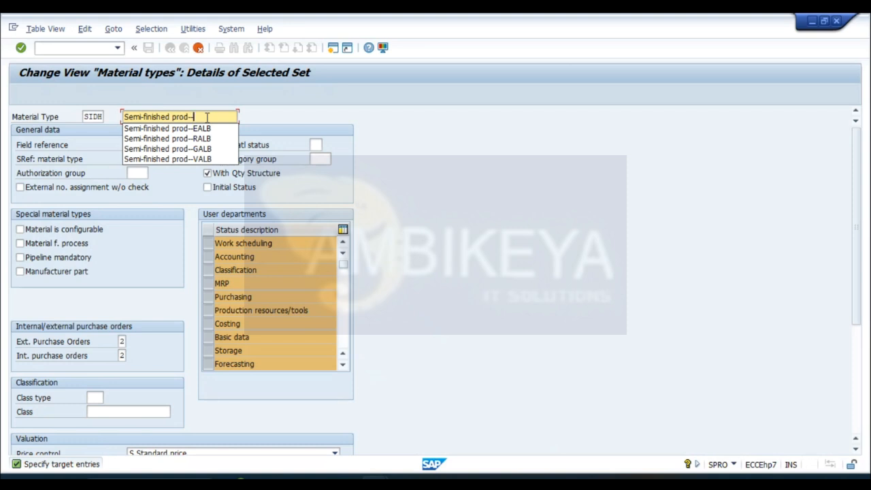
pyautogui.write('SID')
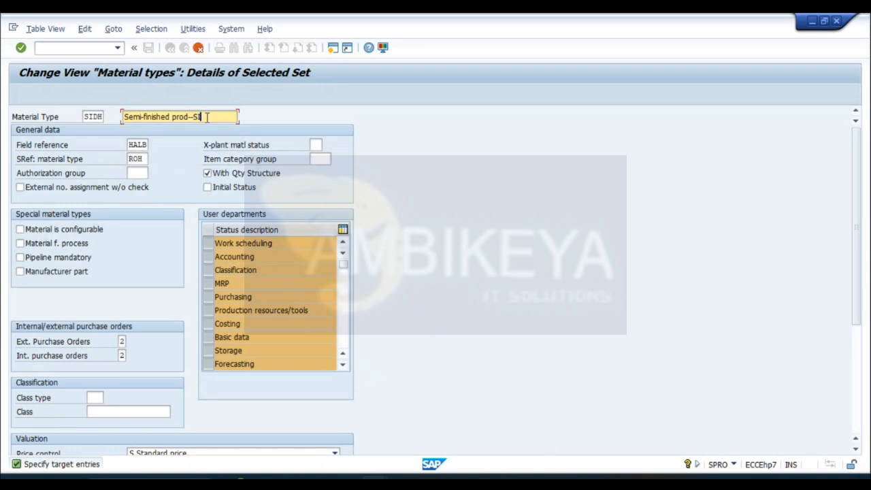
pyautogui.write('H')
# - Complete the SIDH copy with its quantity/value updating and dependent entries, save it, and leave the Material types overview
pyautogui.press('Return')
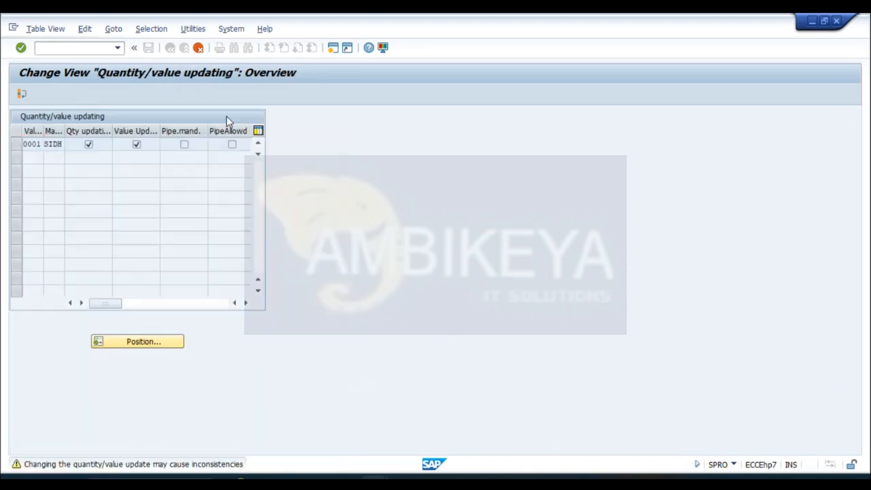
pyautogui.press('Return')
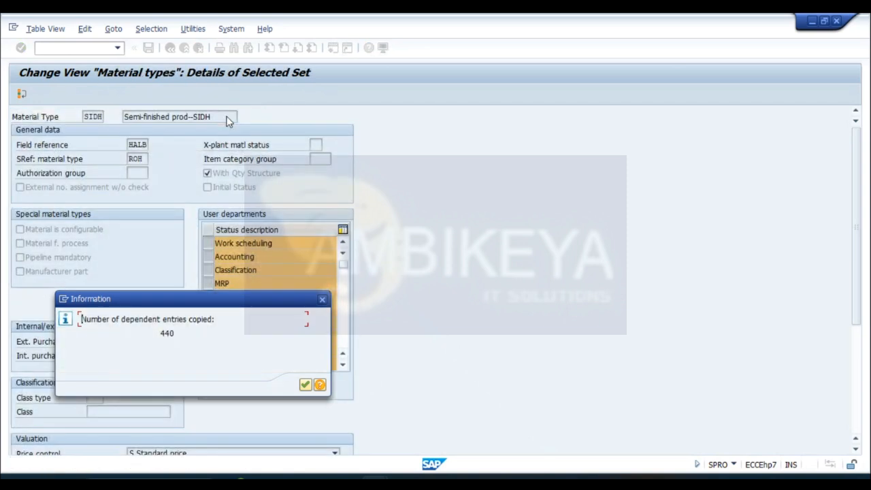
pyautogui.press('Return')
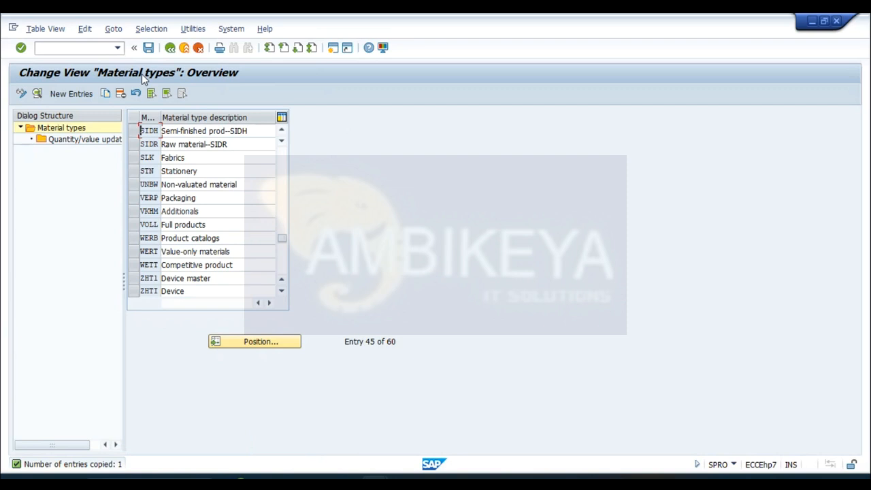
pyautogui.click(148, 49)
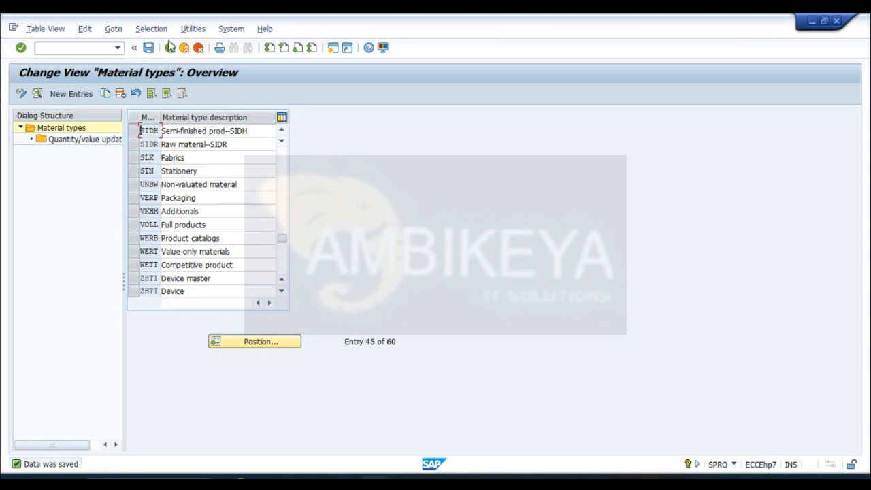
pyautogui.click(170, 49)
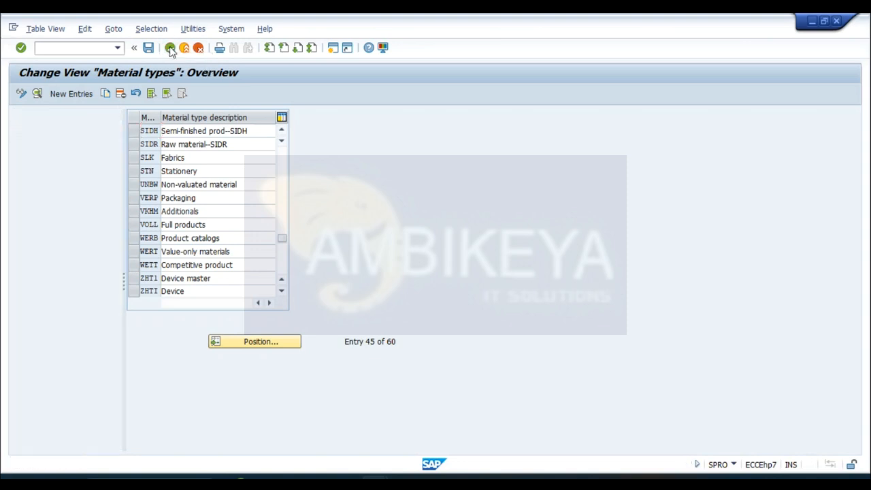
# - Reopen Define Attributes of Material Types, position the list at FERT, and start a copy of that entry
pyautogui.click(97, 256)
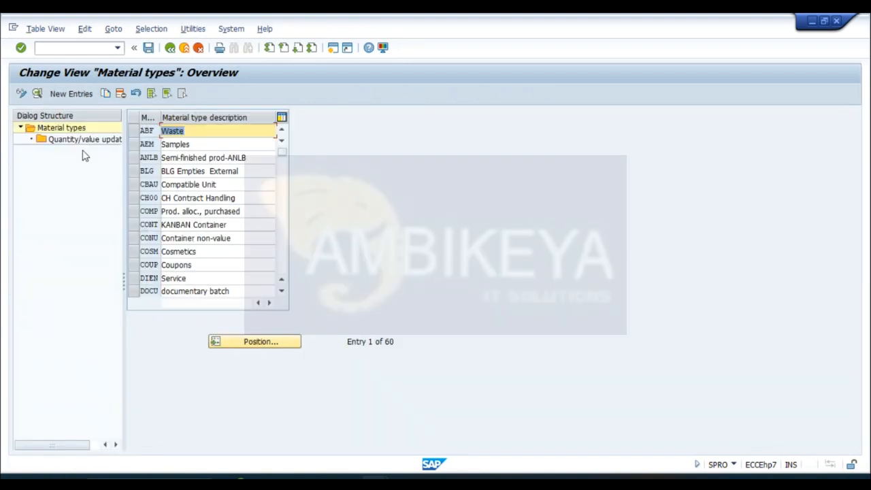
pyautogui.click(258, 345)
pyautogui.write('FERT')
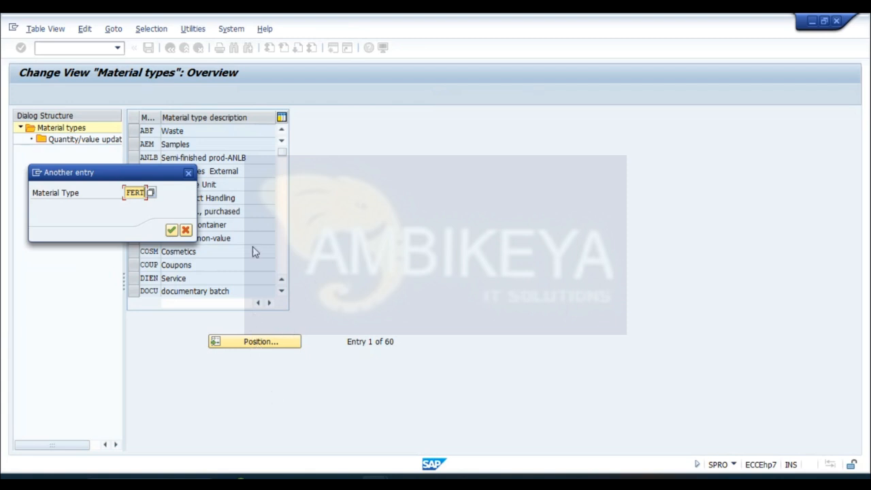
pyautogui.click(172, 231)
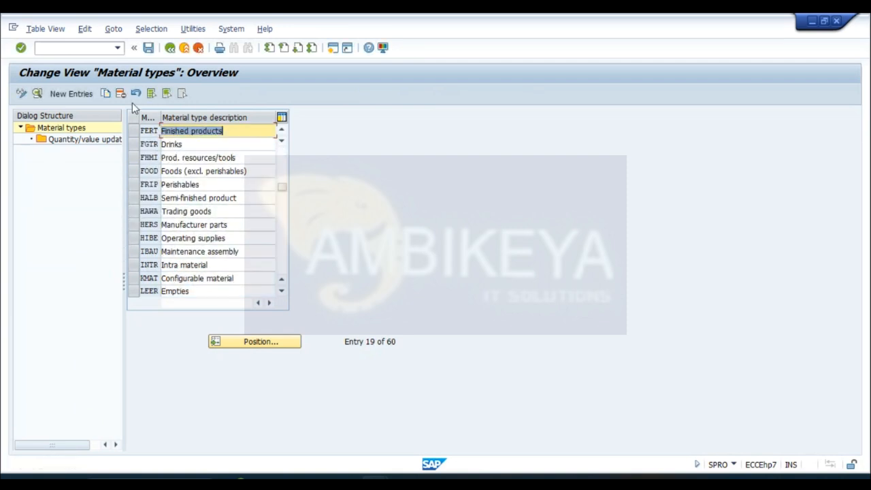
pyautogui.click(131, 131)
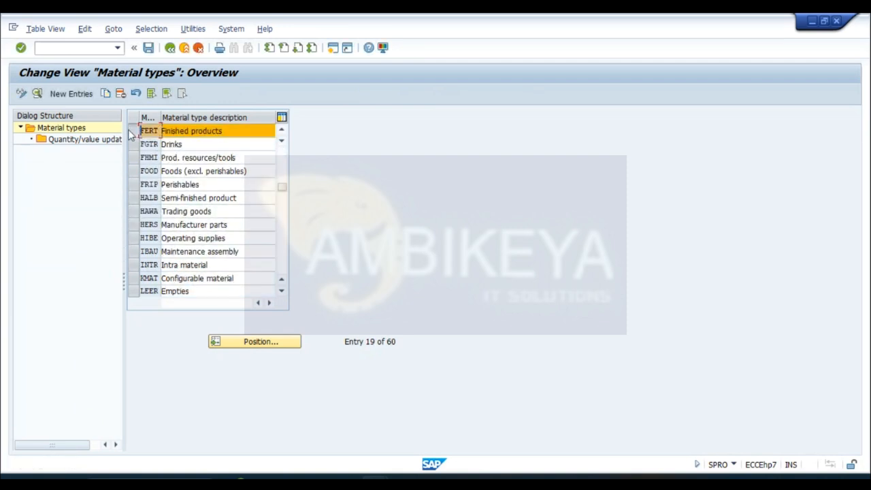
pyautogui.click(105, 93)
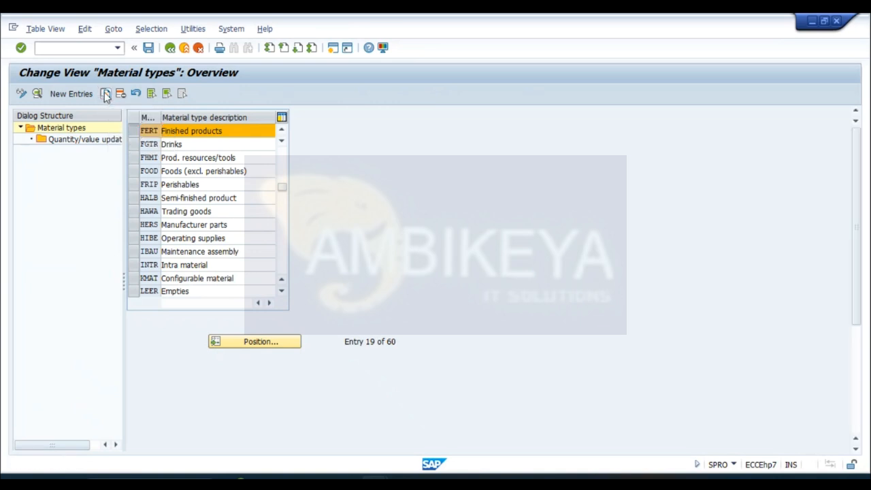
# - Replace the code of the copied finished-products material type with SIDF
pyautogui.click(100, 117)
pyautogui.press('BackSpace')
pyautogui.press('BackSpace')
pyautogui.press('BackSpace')
pyautogui.press('BackSpace')
pyautogui.write('S')
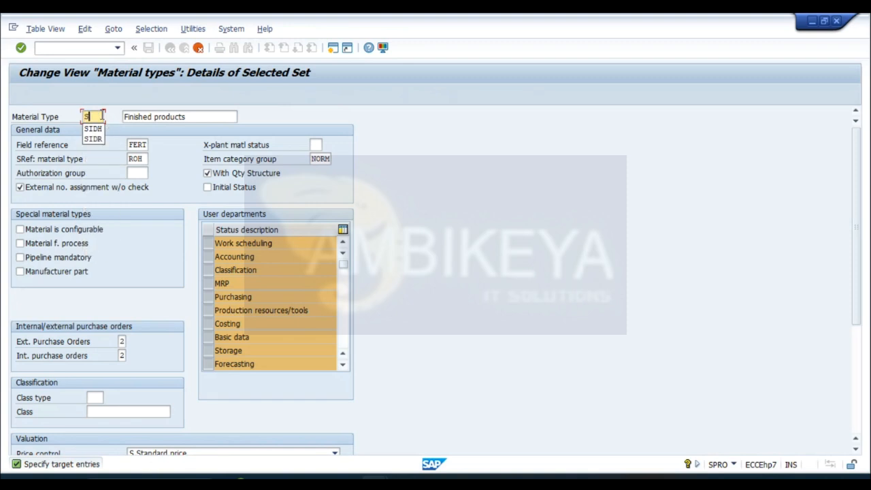
pyautogui.write('IDF')
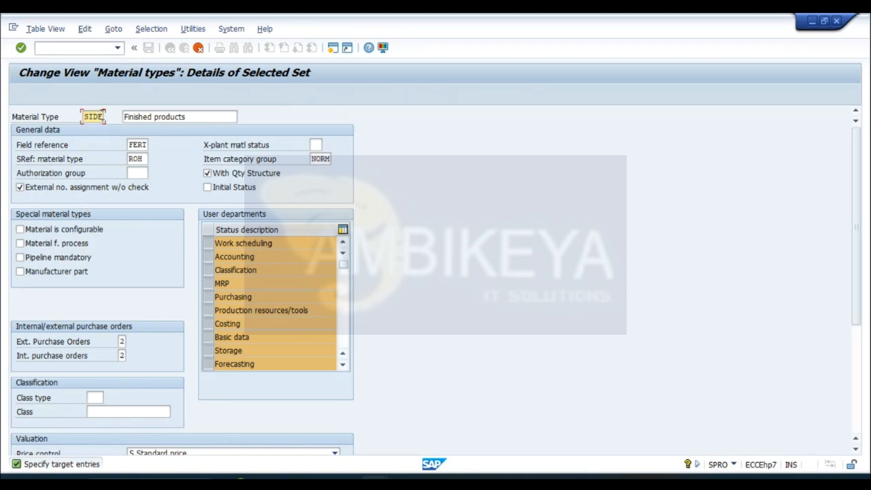
# - Change the copied type's description to "Finished product--SIDF" and try to confirm the copy
pyautogui.click(197, 117)
pyautogui.press('BackSpace')
pyautogui.write('--')
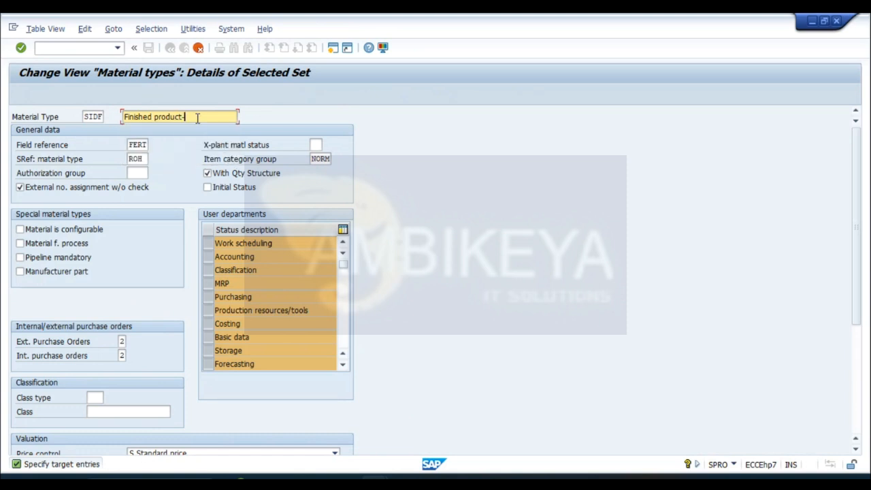
pyautogui.write('SIDF')
pyautogui.press('Return')
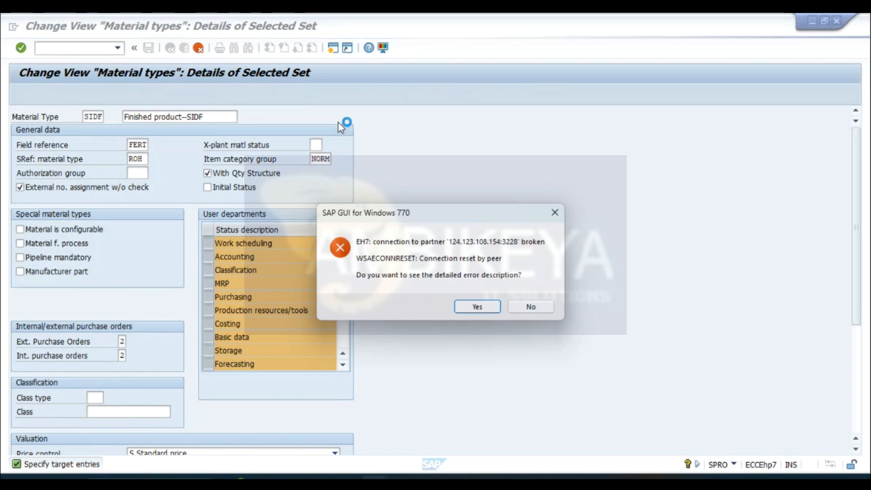
# - Decline the connection error details, log back on to the previously used ECC system, and open the SAP Reference IMG through transaction SPRO
pyautogui.click(531, 307)
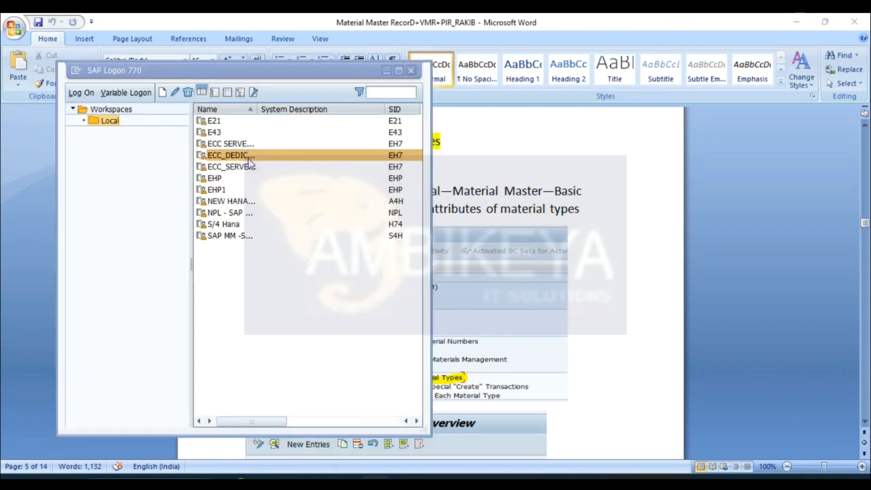
pyautogui.doubleClick(249, 161)
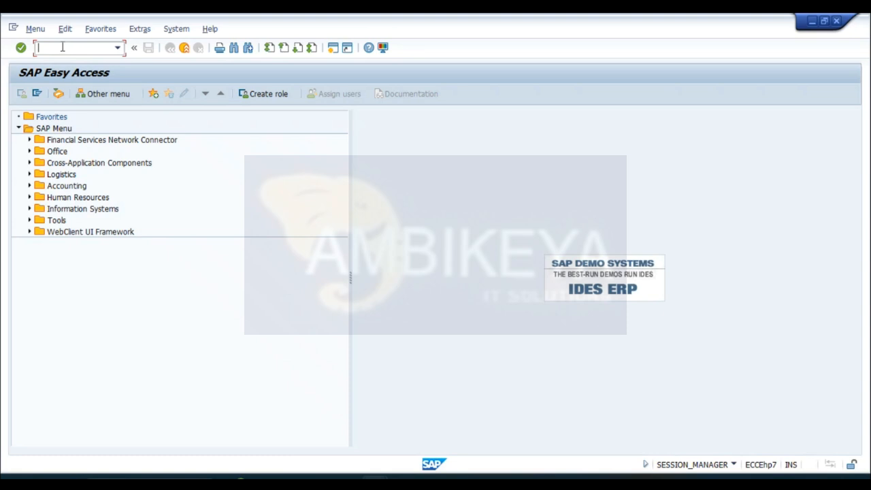
pyautogui.write('spro')
pyautogui.press('Return')
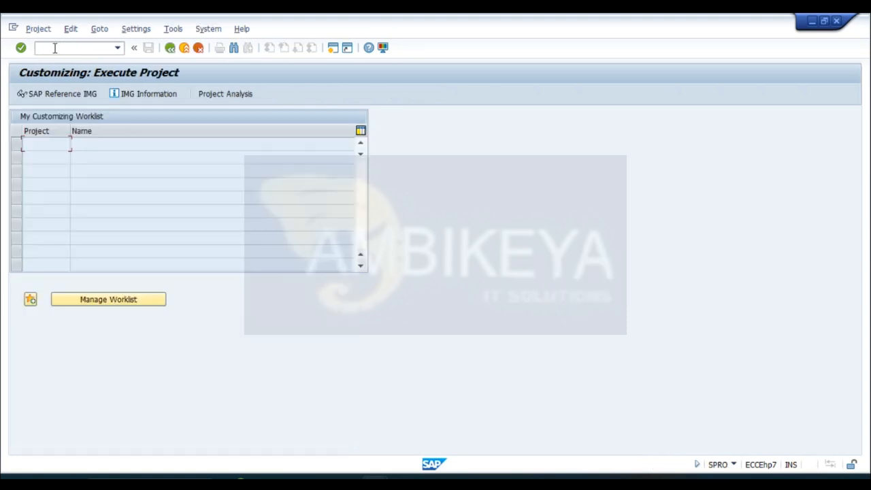
pyautogui.click(77, 93)
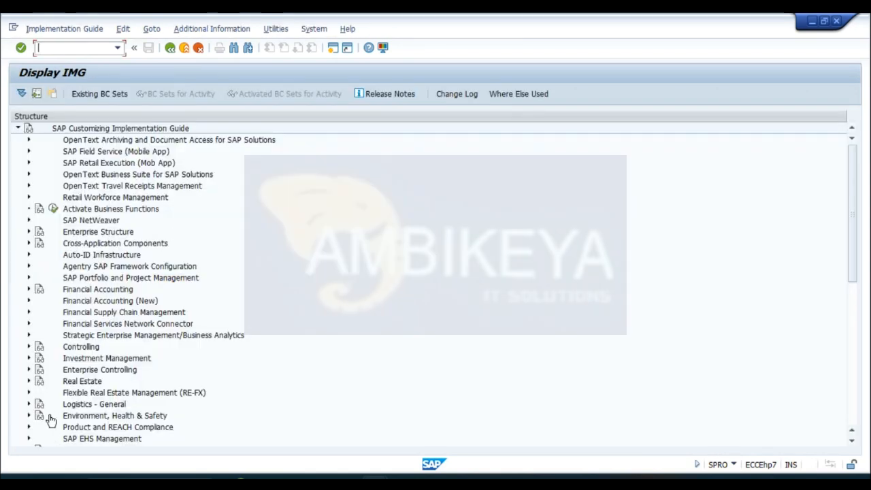
# - Try to open Define Attributes of Material Types under Logistics - General, Material Master, Basic Settings, Material Types, declining display of the locked data
pyautogui.click(29, 404)
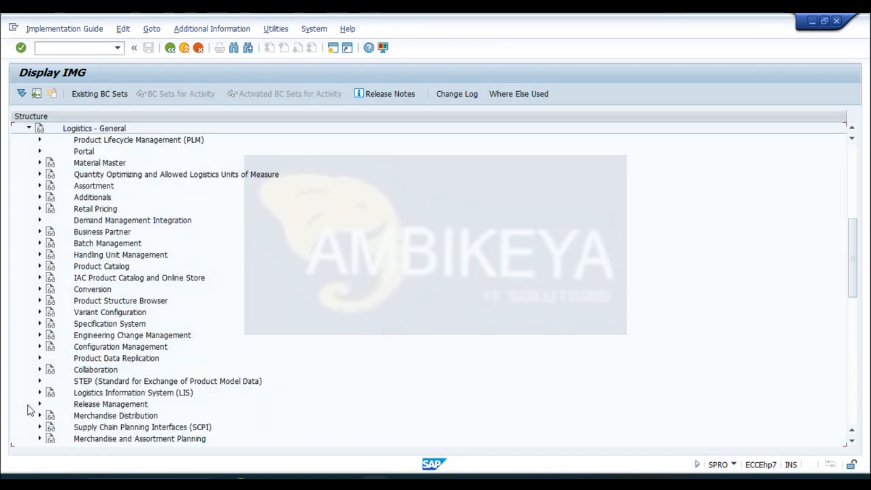
pyautogui.click(39, 163)
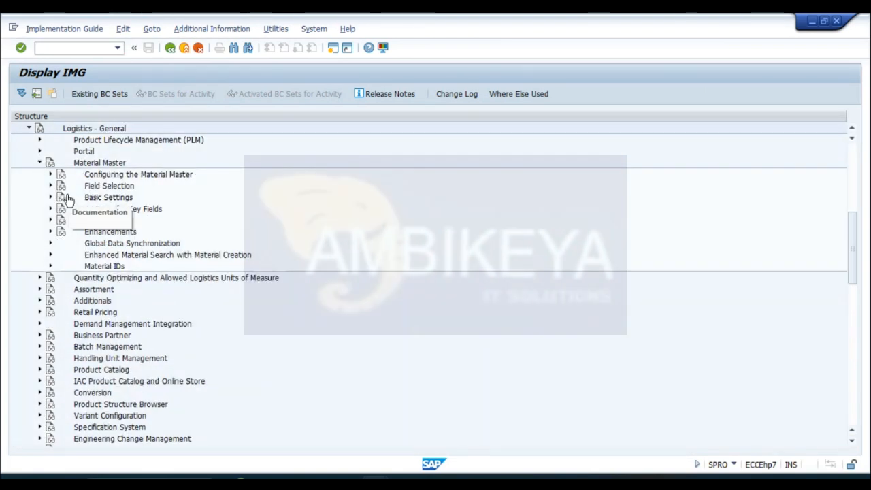
pyautogui.click(50, 197)
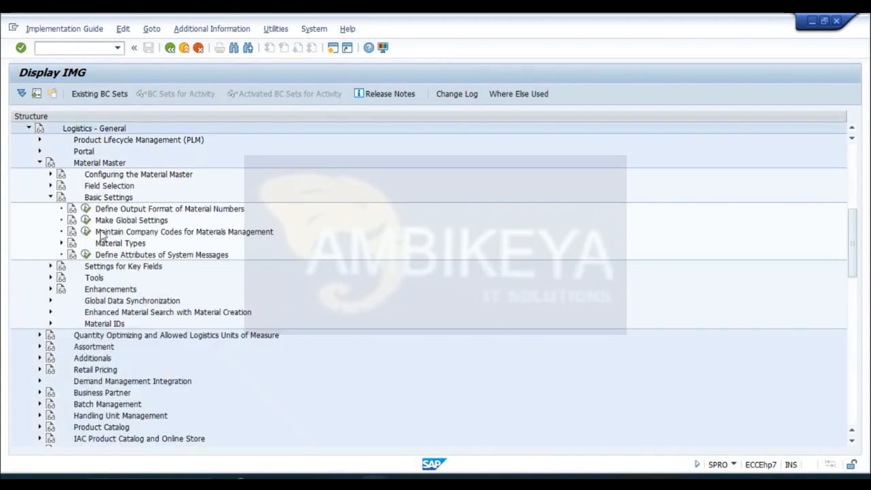
pyautogui.click(61, 244)
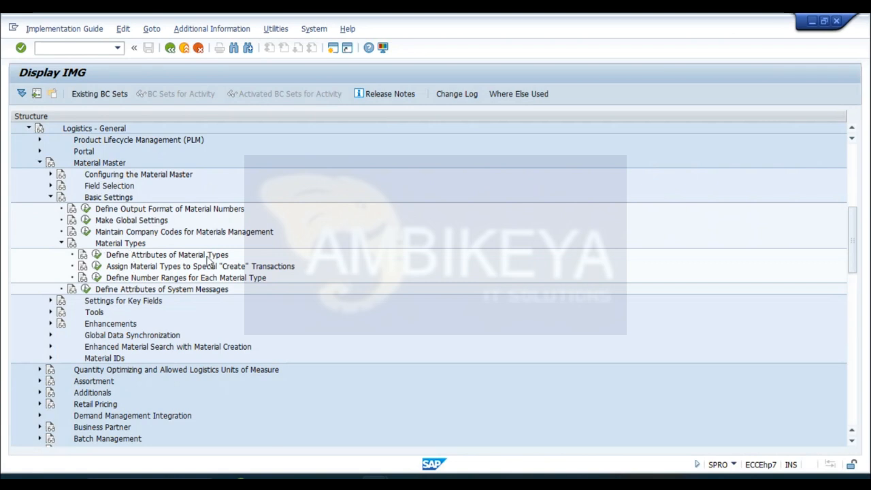
pyautogui.click(96, 255)
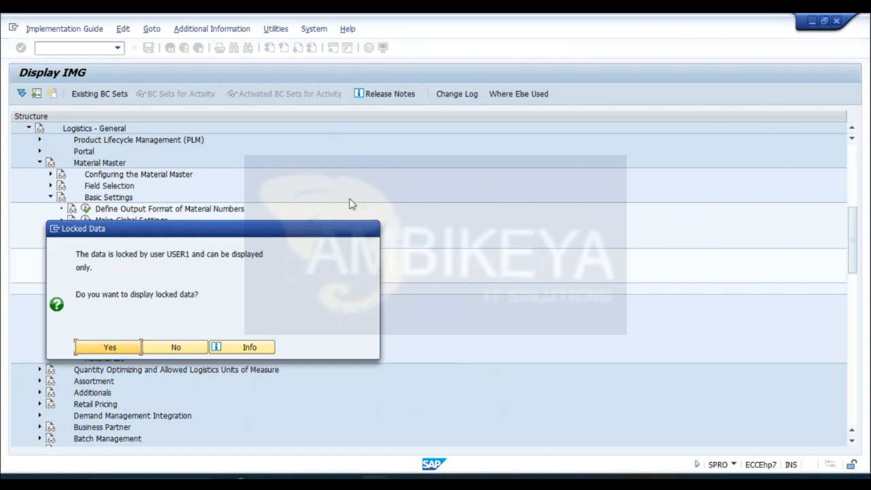
pyautogui.click(193, 353)
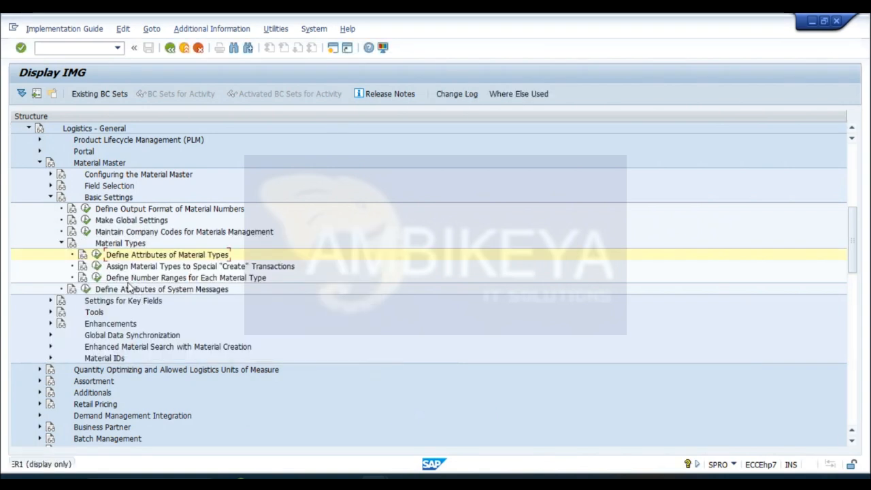
pyautogui.click(97, 256)
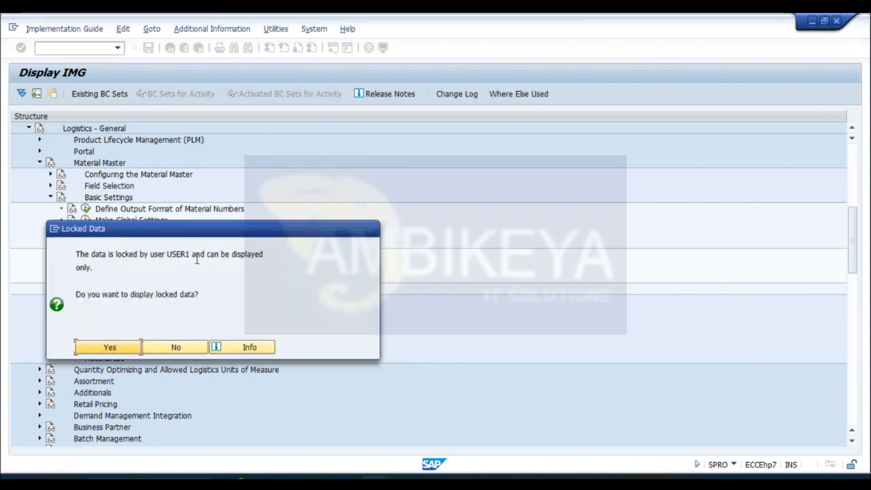
pyautogui.click(196, 349)
# - Run transaction SM12 in a new session and list the current user's lock entries in client 800
pyautogui.click(332, 48)
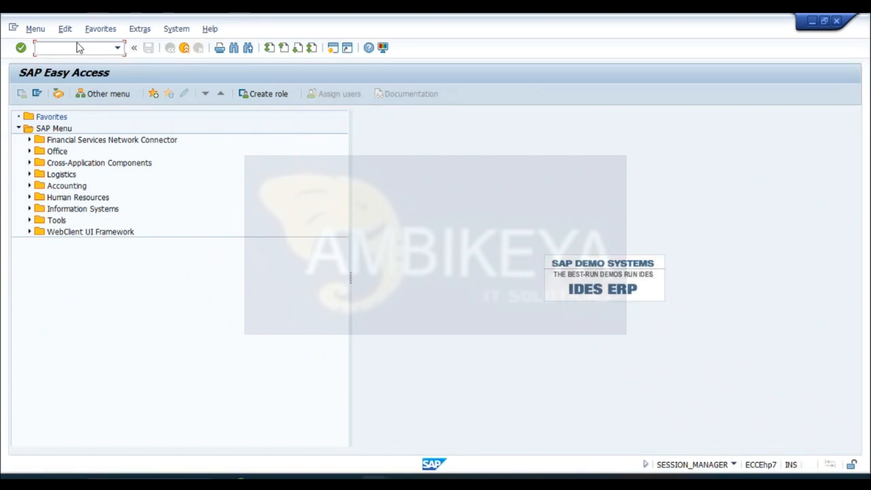
pyautogui.write('SM12')
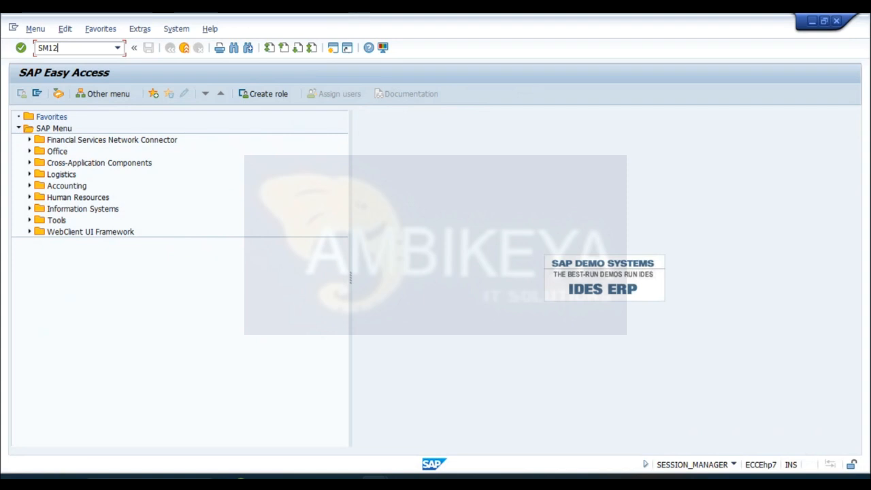
pyautogui.press('Return')
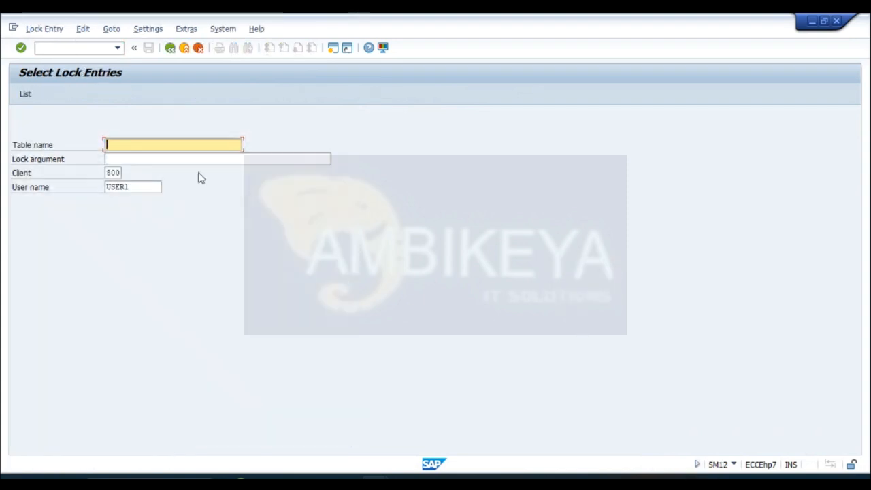
pyautogui.click(24, 97)
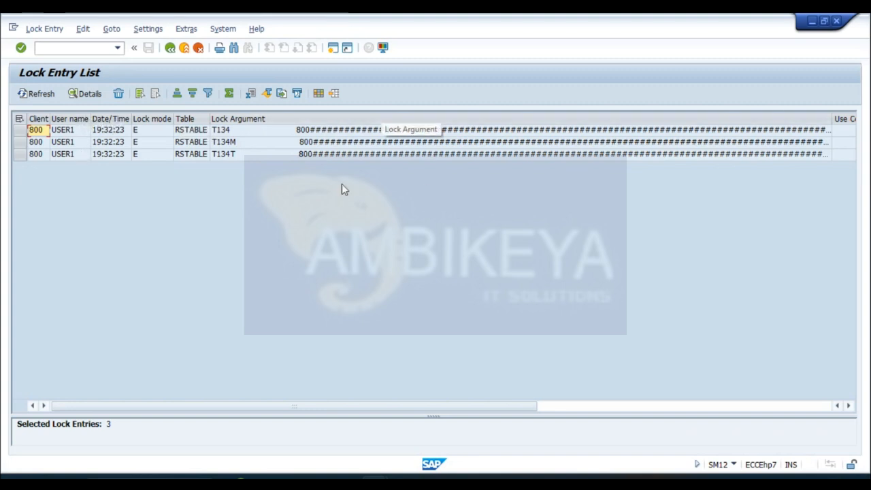
# - Select all of the current user's lock entries, delete them with confirmation, and close the help text on manual lock deletion
pyautogui.click(16, 130)
pyautogui.click(20, 142)
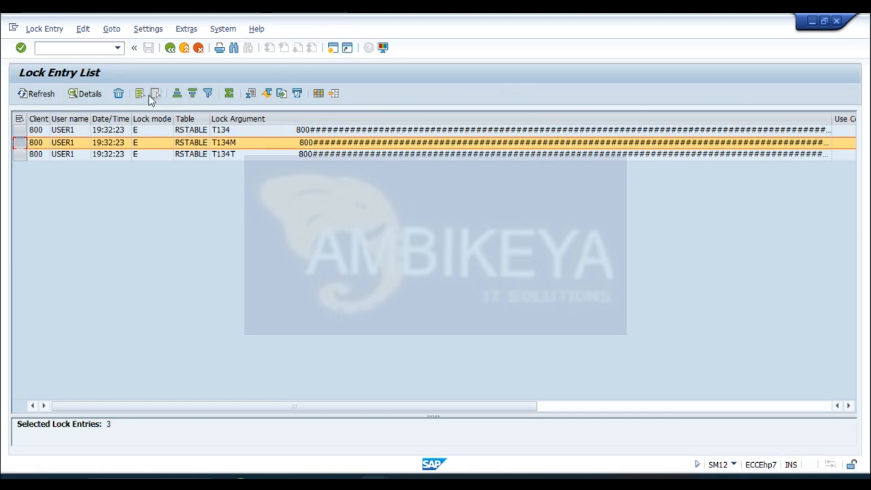
pyautogui.click(139, 95)
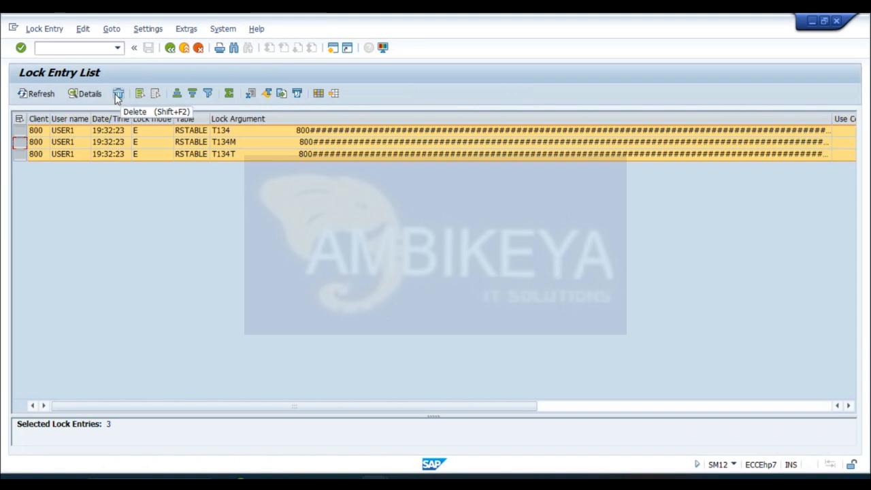
pyautogui.click(117, 96)
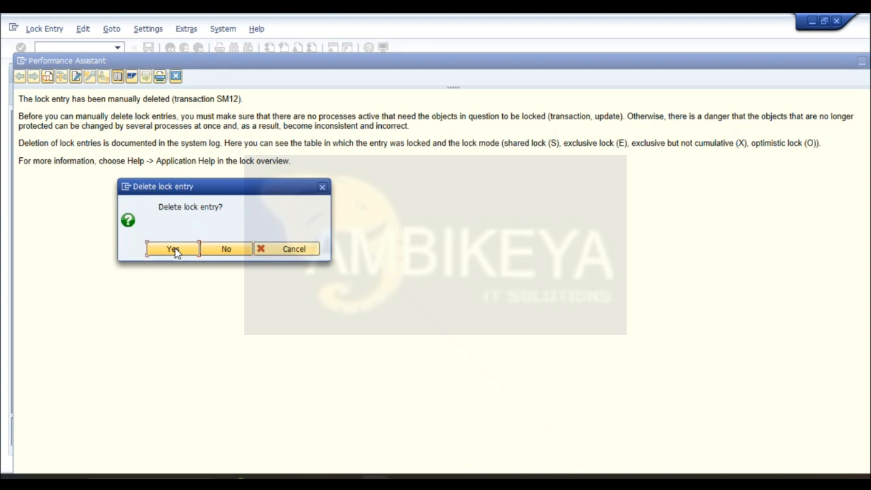
pyautogui.click(175, 251)
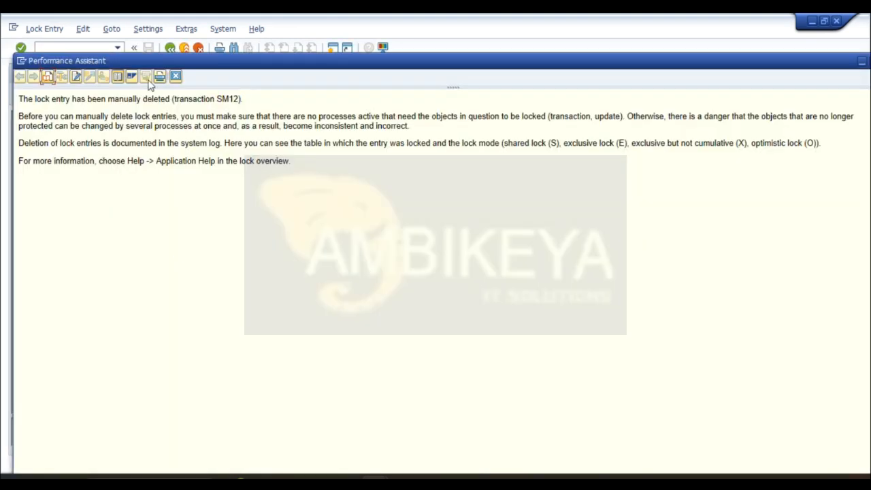
pyautogui.click(176, 77)
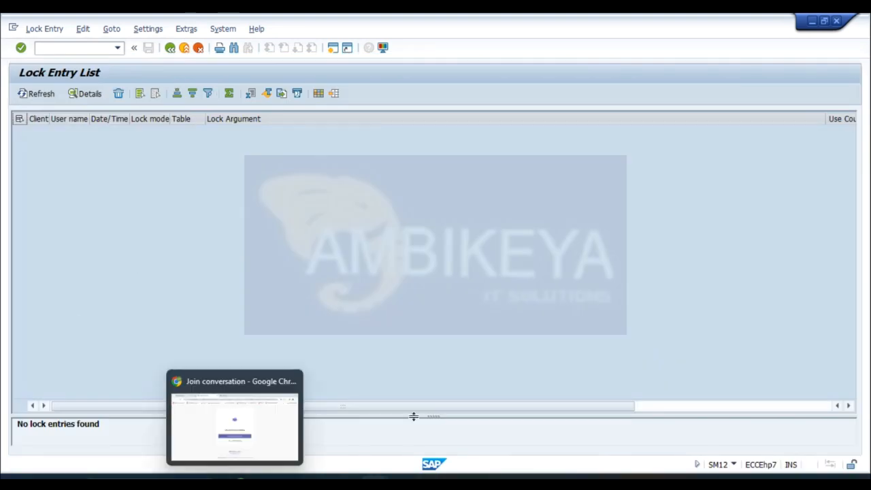
# - Return to the Display IMG session and open Define Attributes of Material Types under Basic Settings, Material Types
pyautogui.moveTo(430, 479)
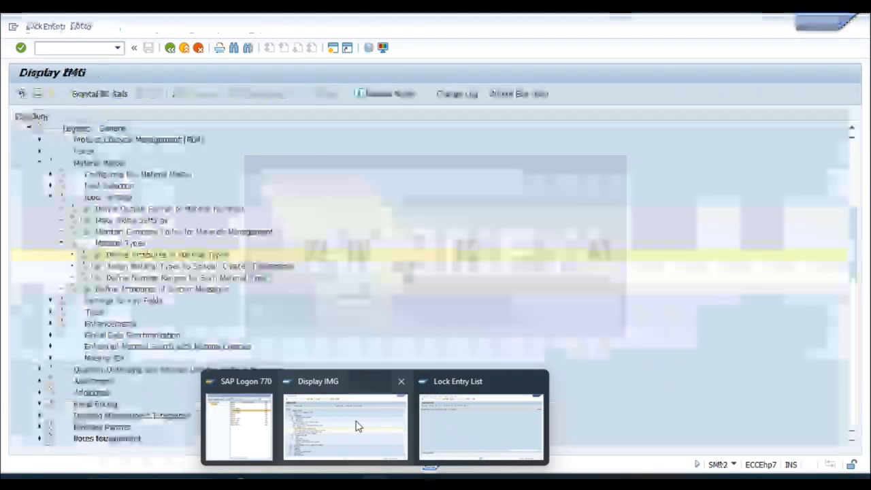
pyautogui.click(359, 427)
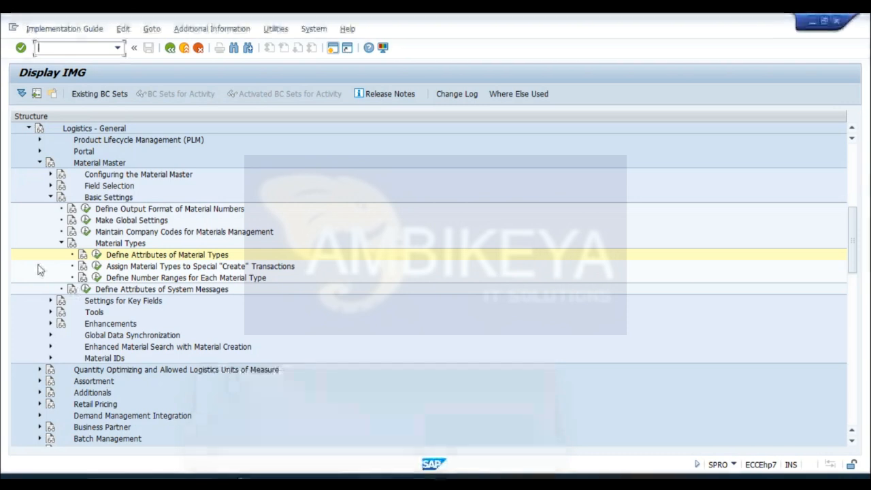
pyautogui.click(86, 289)
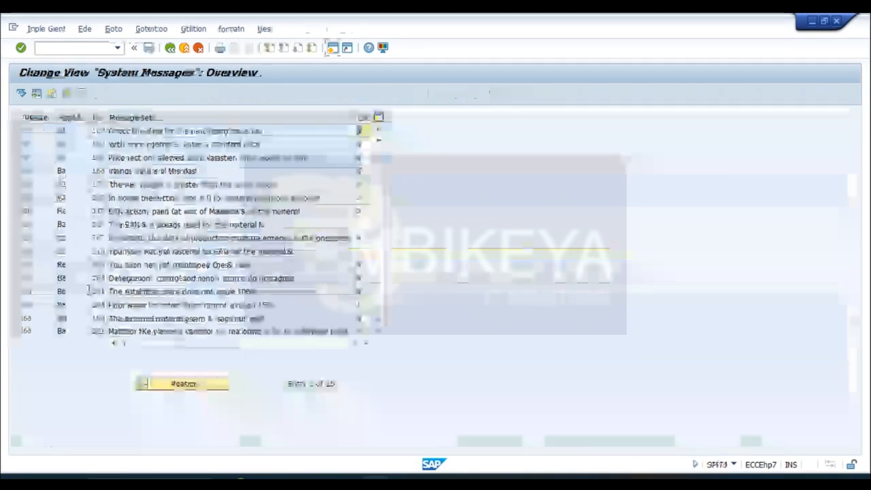
pyautogui.click(172, 50)
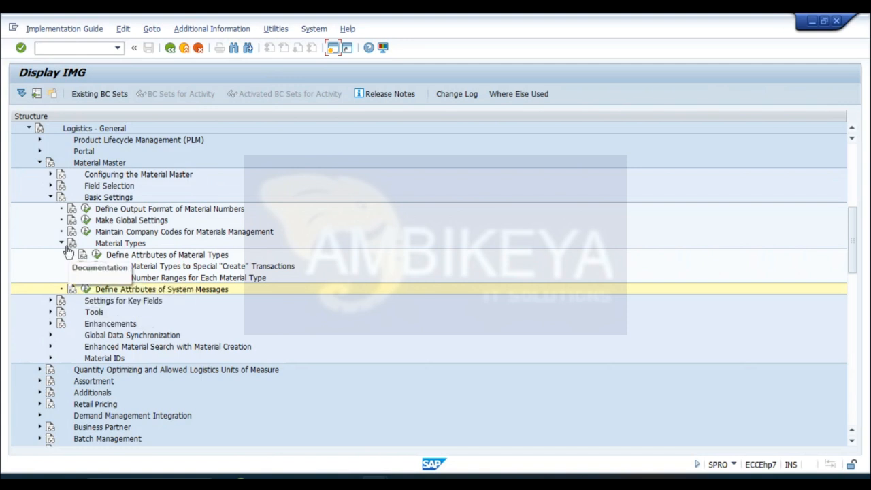
pyautogui.click(98, 256)
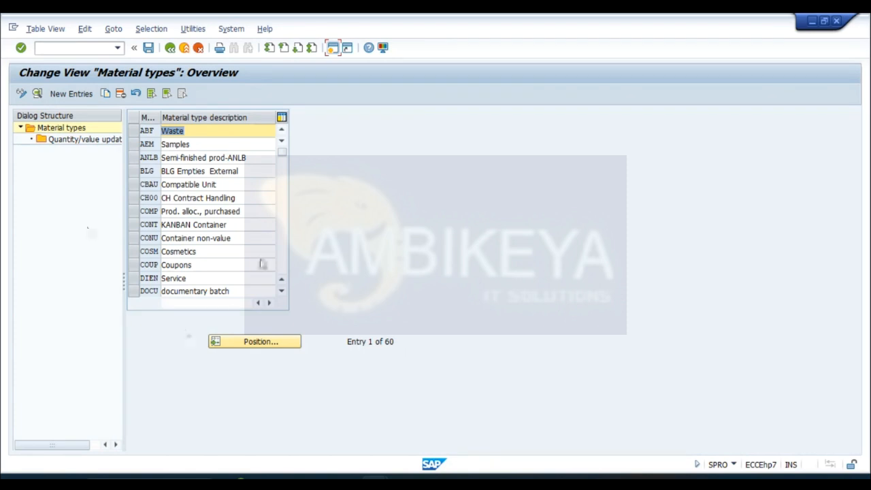
# - Position the material types list on FERT and copy that entry under the new material type key SIDF
pyautogui.click(271, 344)
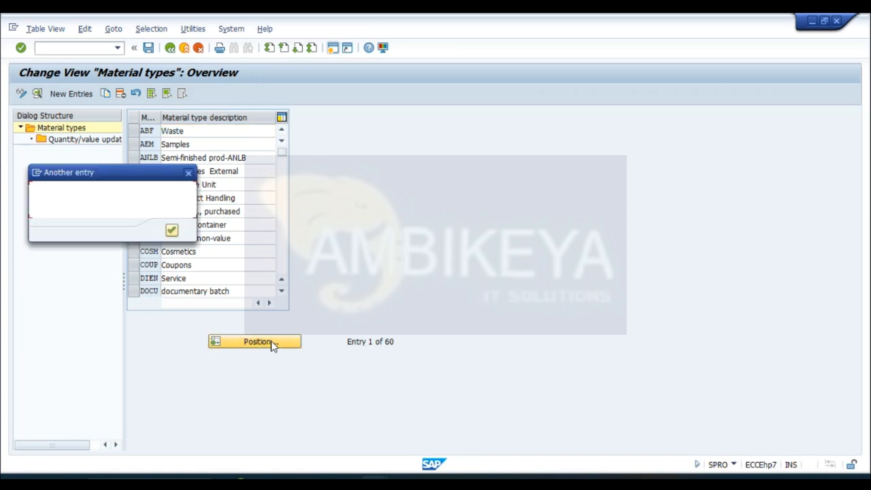
pyautogui.write('FERT')
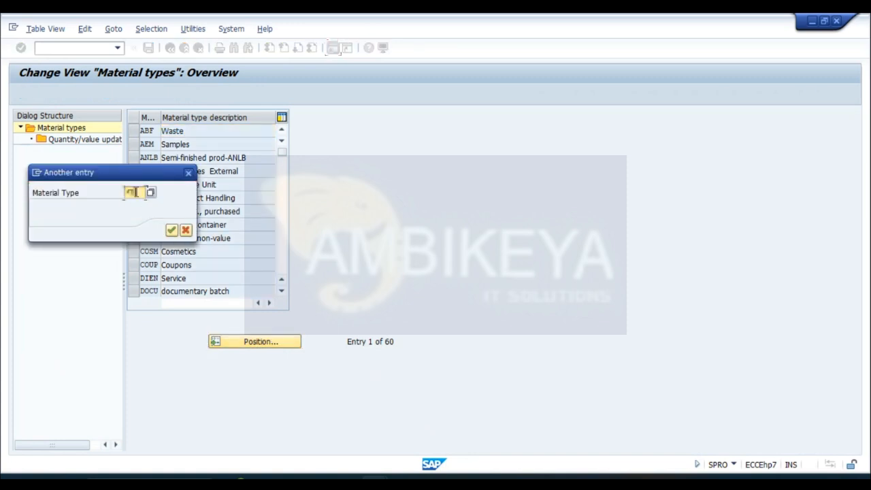
pyautogui.press('Return')
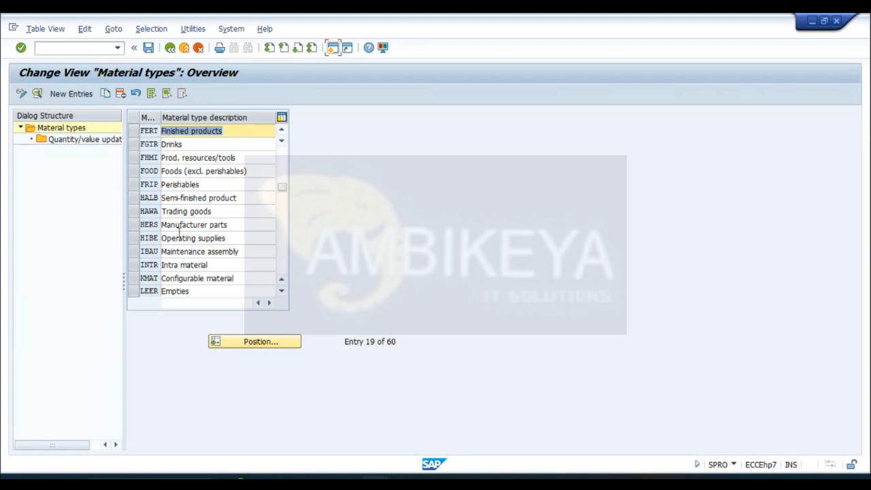
pyautogui.click(134, 134)
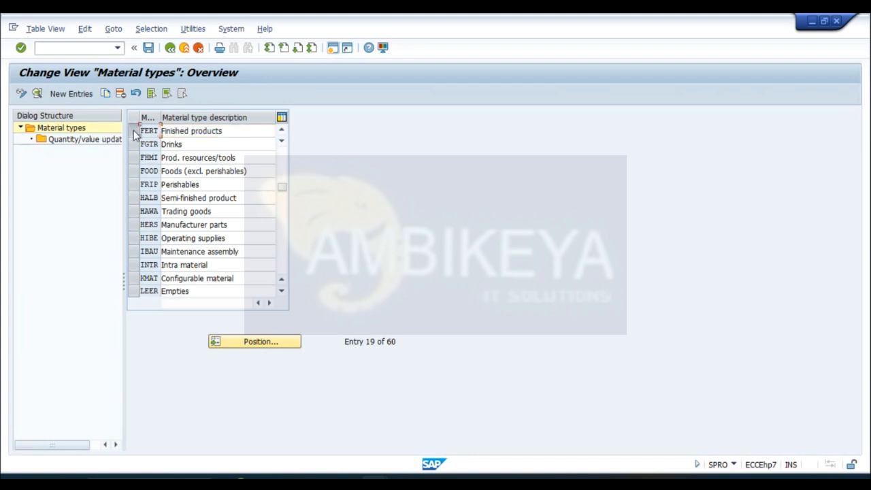
pyautogui.click(106, 94)
pyautogui.write('SID')
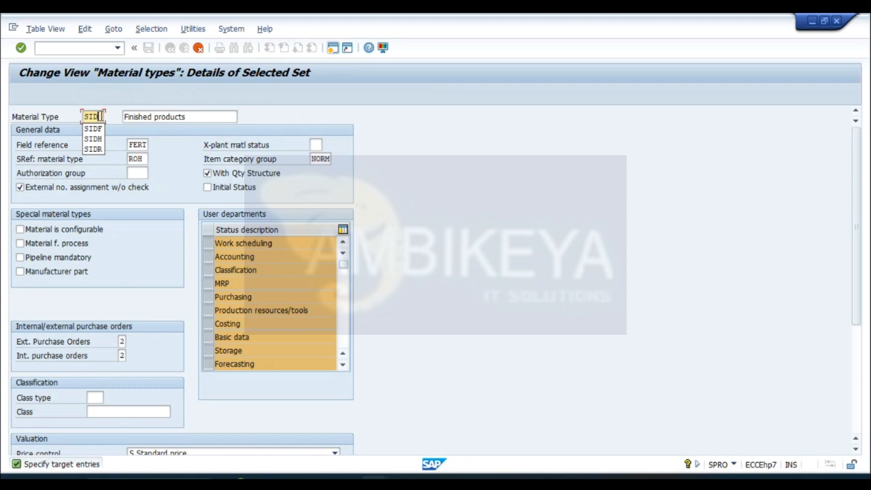
pyautogui.write('E')
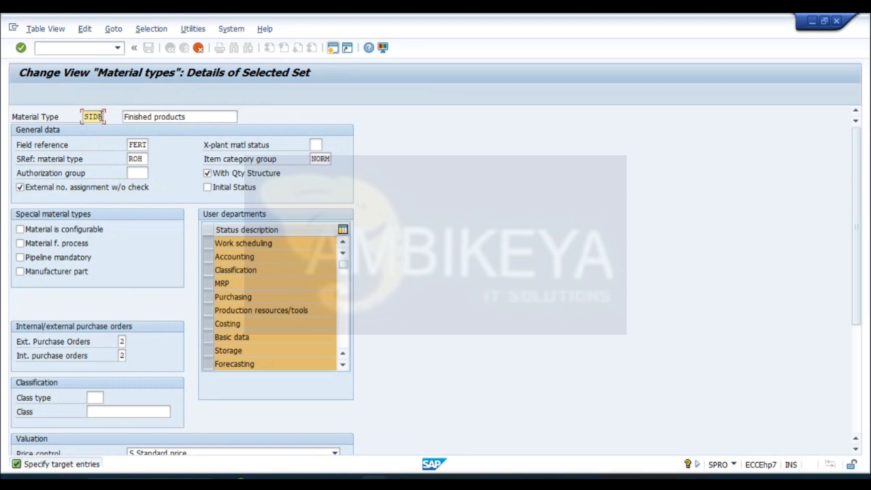
# - Change the copied type's description to "Finished products-SIDF" and confirm the copy together with its quantity/value updating entry
pyautogui.click(195, 117)
pyautogui.write('-')
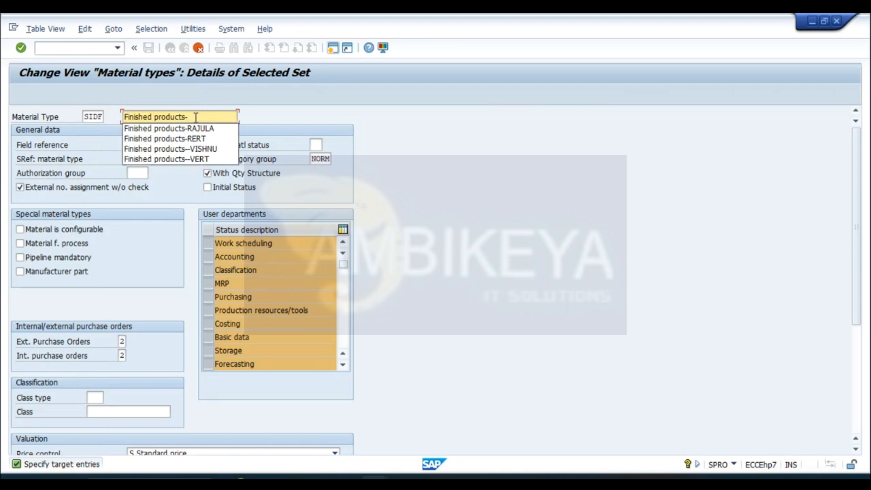
pyautogui.write('SI')
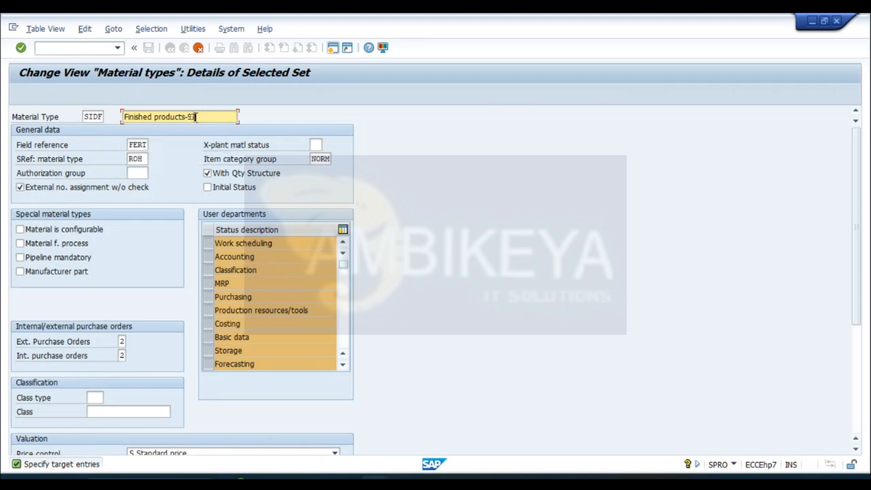
pyautogui.write('DF')
pyautogui.press('Return')
pyautogui.press('Return')
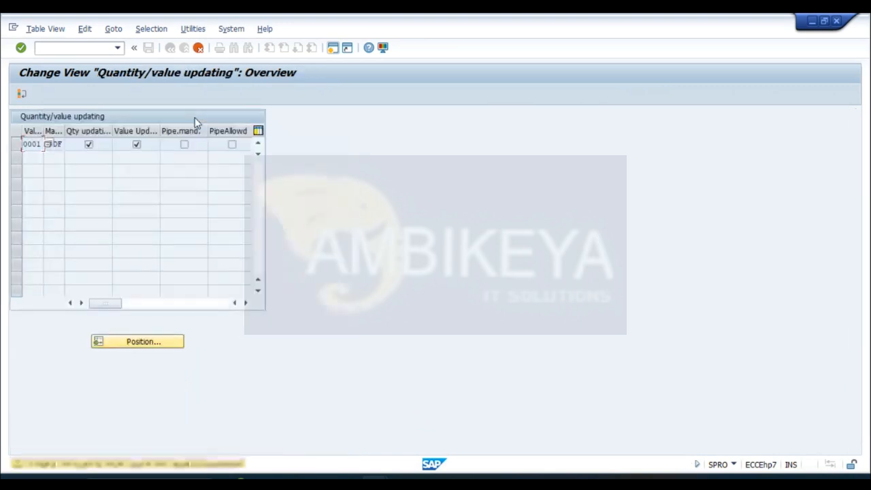
pyautogui.press('Return')
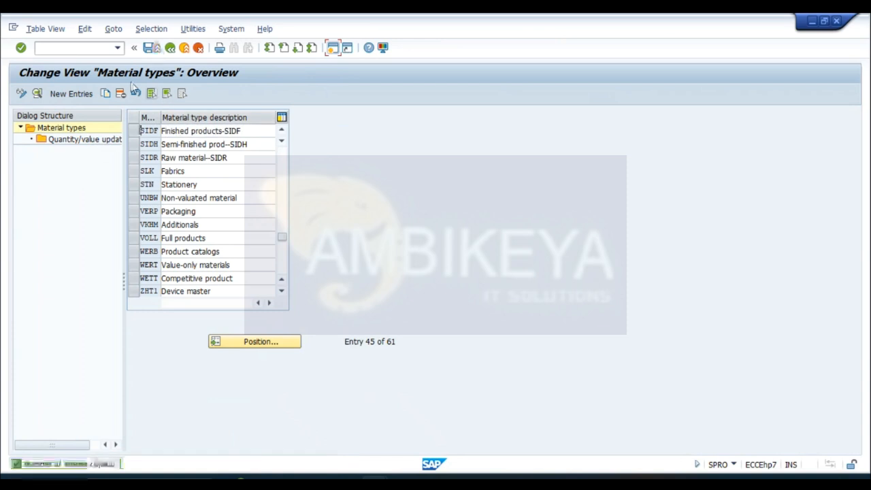
# - Save the material types in a new customizing request whose short description is the trainee's name followed by "TRAINING"
pyautogui.click(148, 48)
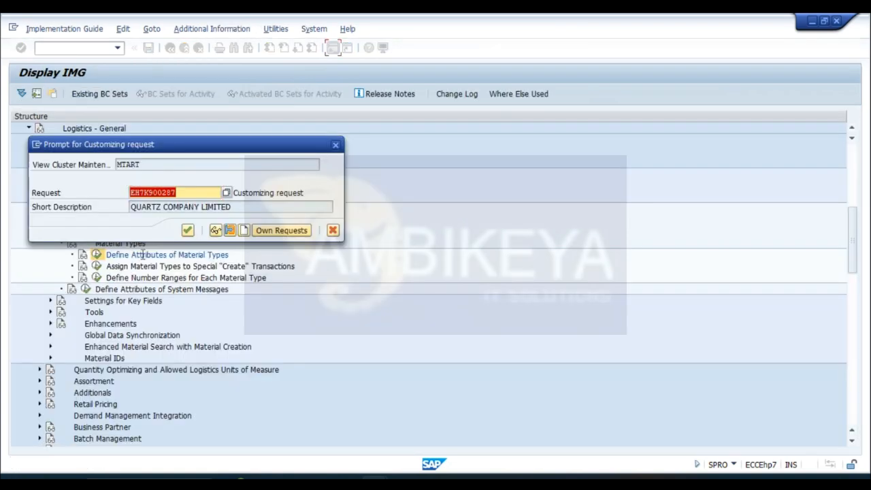
pyautogui.click(244, 231)
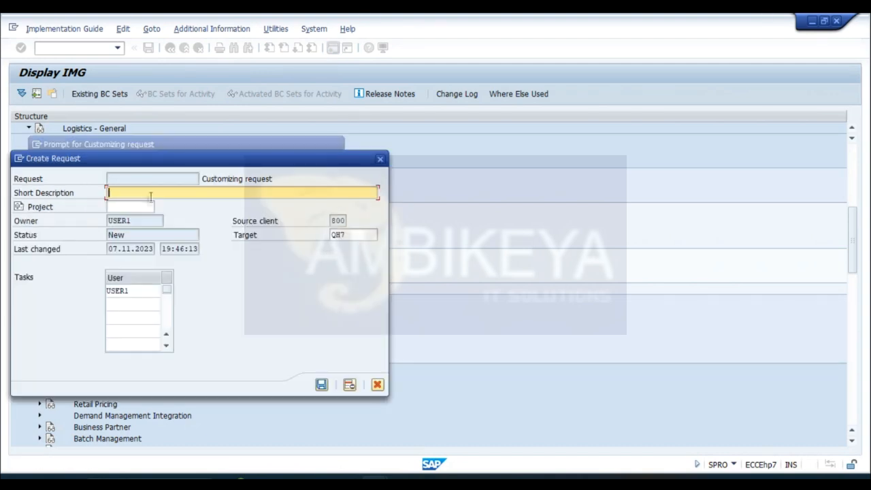
pyautogui.write('SIDDIQUE')
pyautogui.write('TR')
pyautogui.write('IN')
pyautogui.press('BackSpace')
pyautogui.press('BackSpace')
pyautogui.write('AINING')
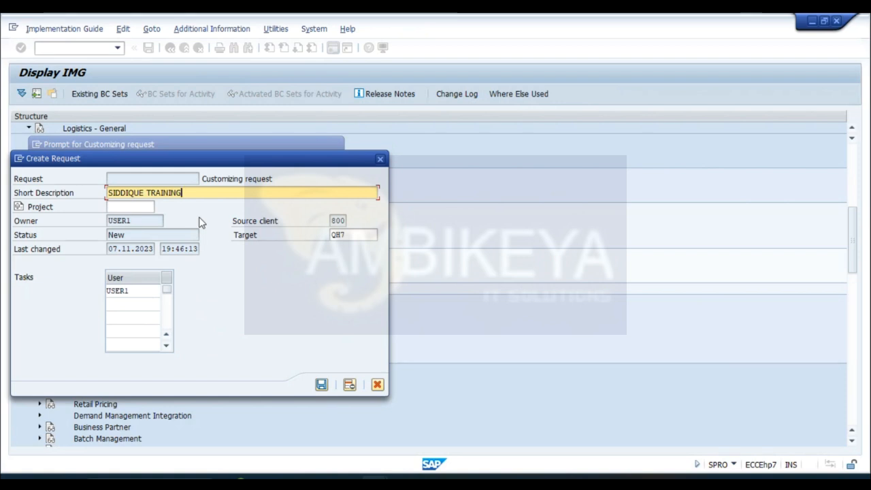
pyautogui.press('Return')
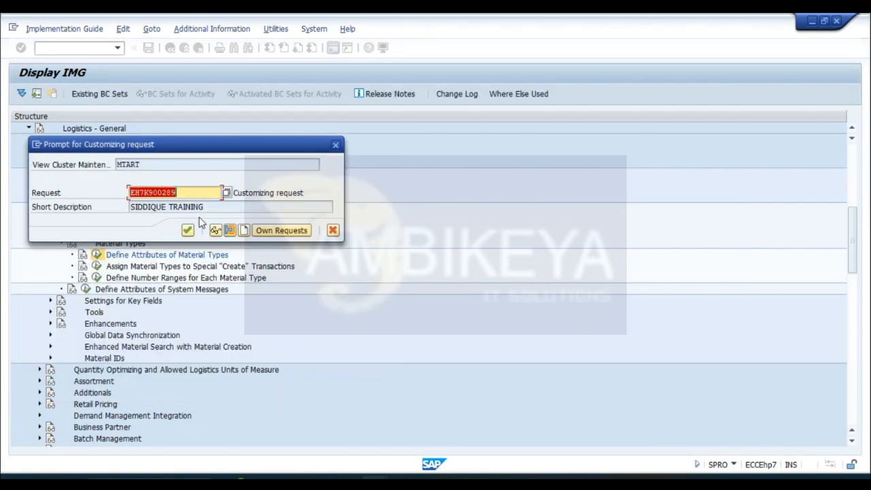
pyautogui.click(188, 231)
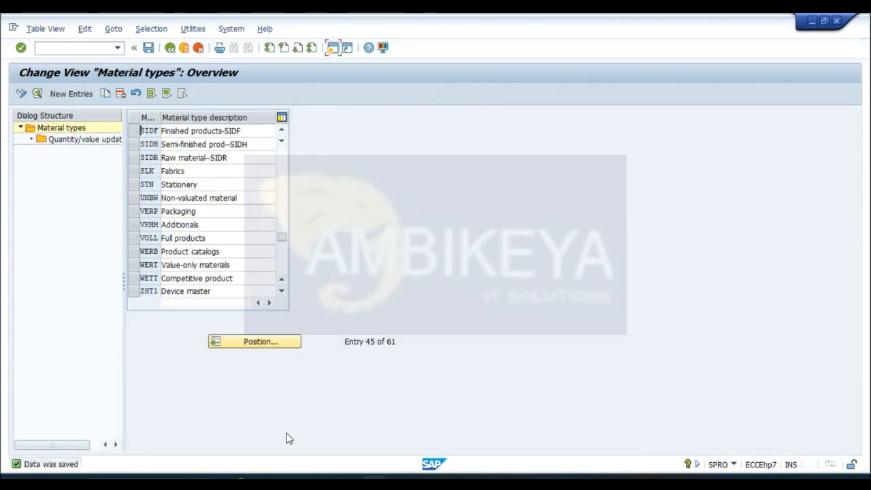
# - Switch to the Lock Entry List session and run transaction MM01 there to start creating a material
pyautogui.moveTo(381, 440)
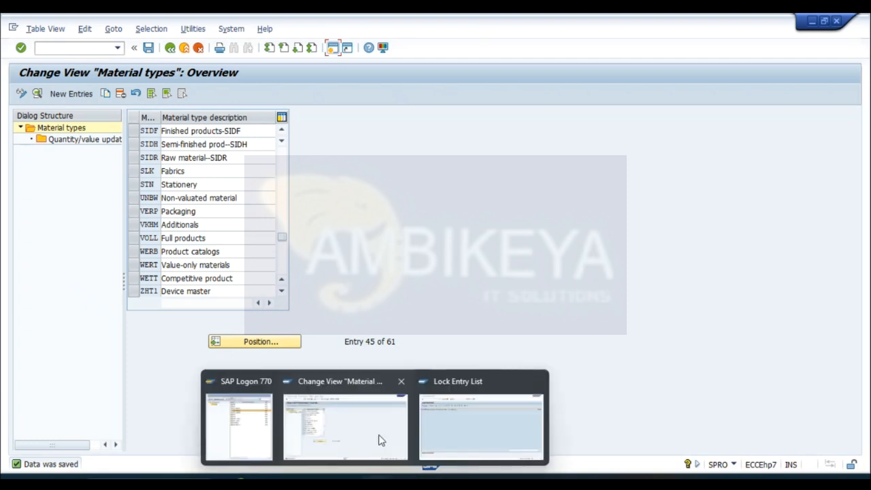
pyautogui.click(473, 416)
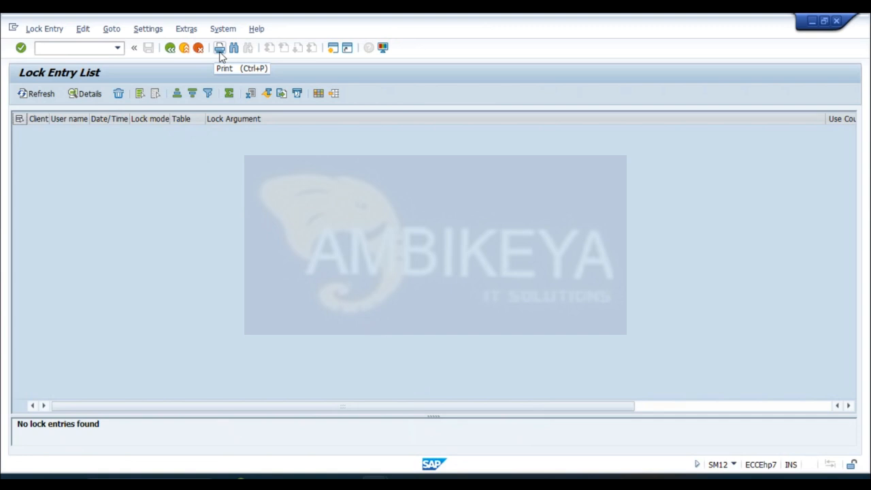
pyautogui.click(87, 47)
pyautogui.write('/NMM01')
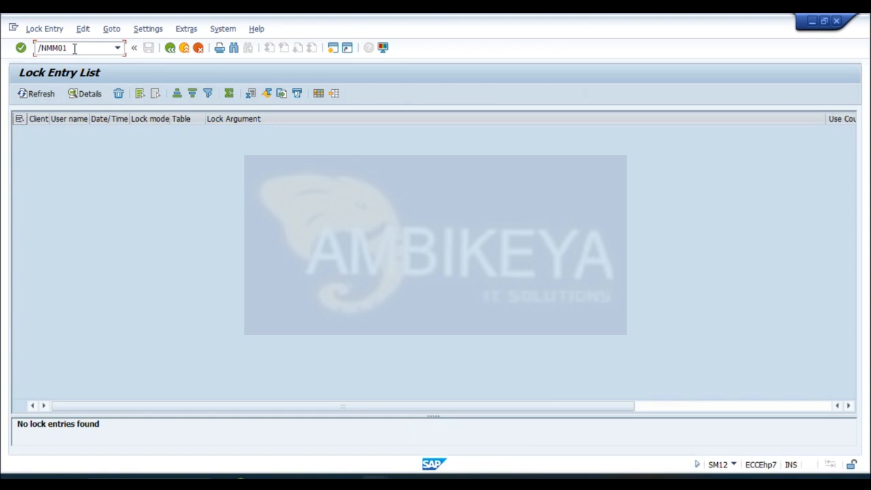
pyautogui.press('Return')
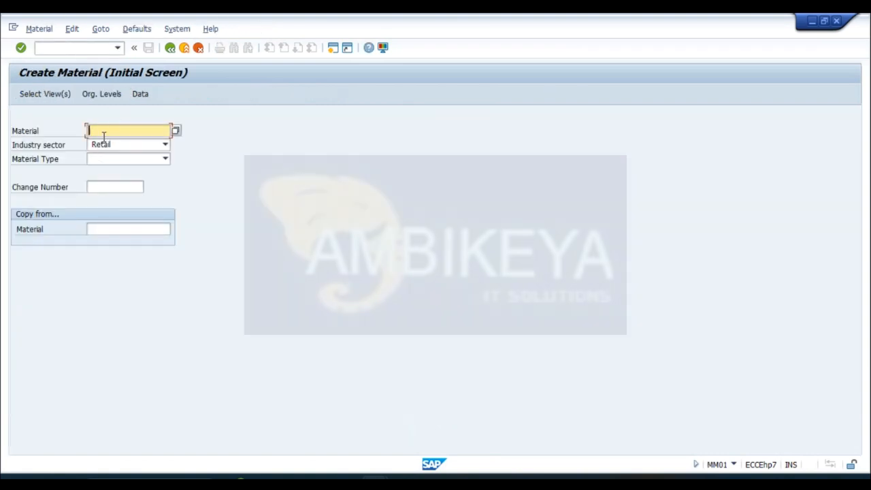
# - Enter the trainee's name followed by 13 as the material number and choose Mechanical Engineering as the industry sector
pyautogui.click(102, 131)
pyautogui.click(105, 145)
pyautogui.press('BackSpace')
pyautogui.write('3')
pyautogui.click(165, 145)
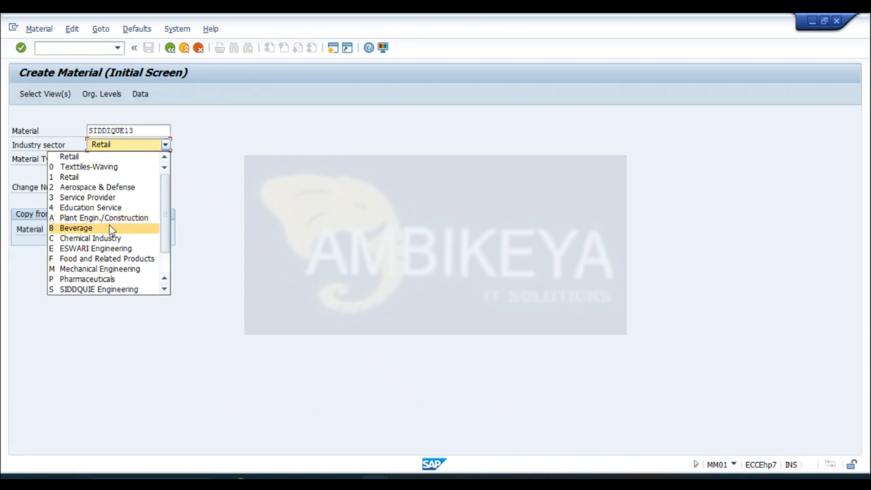
pyautogui.click(117, 269)
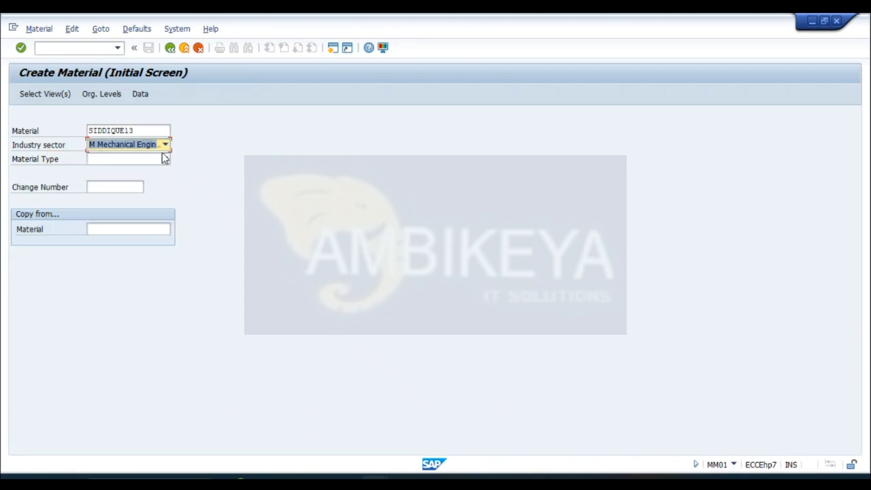
# - Choose SIDF as the material type and accept plant P001 and storage location SL01 as the organizational levels
pyautogui.click(165, 158)
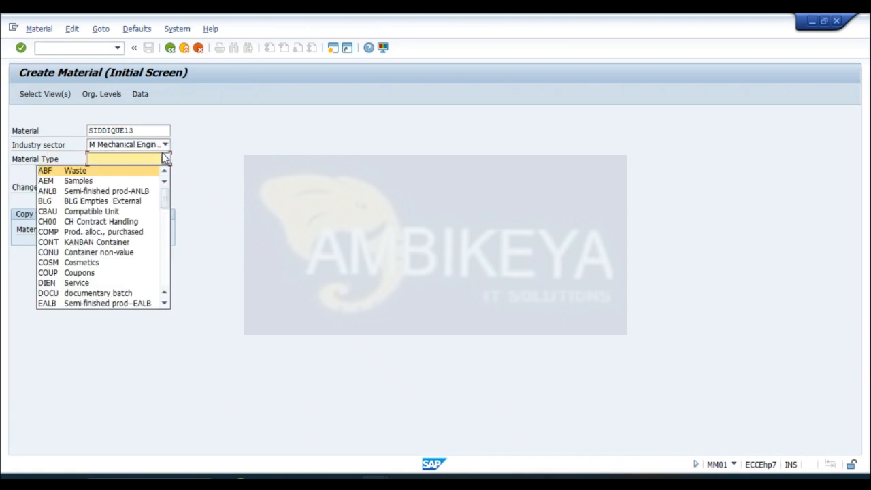
pyautogui.press('f')
pyautogui.press('f')
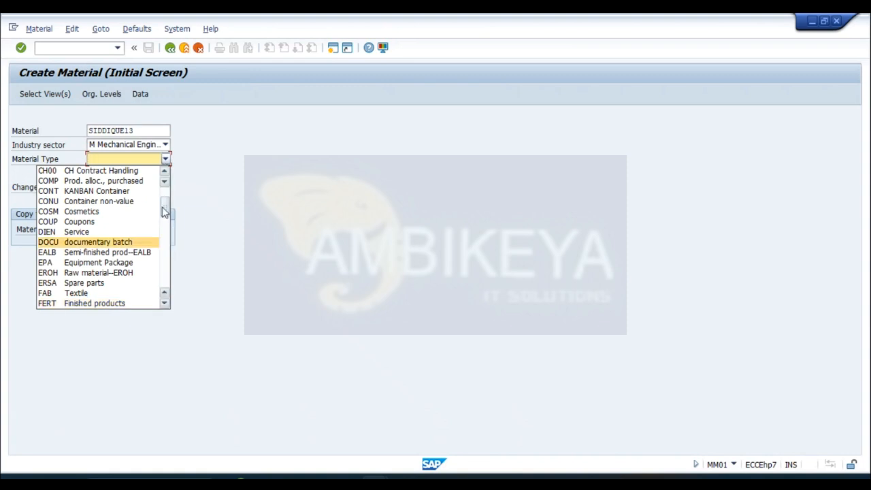
pyautogui.press('s')
pyautogui.press('i')
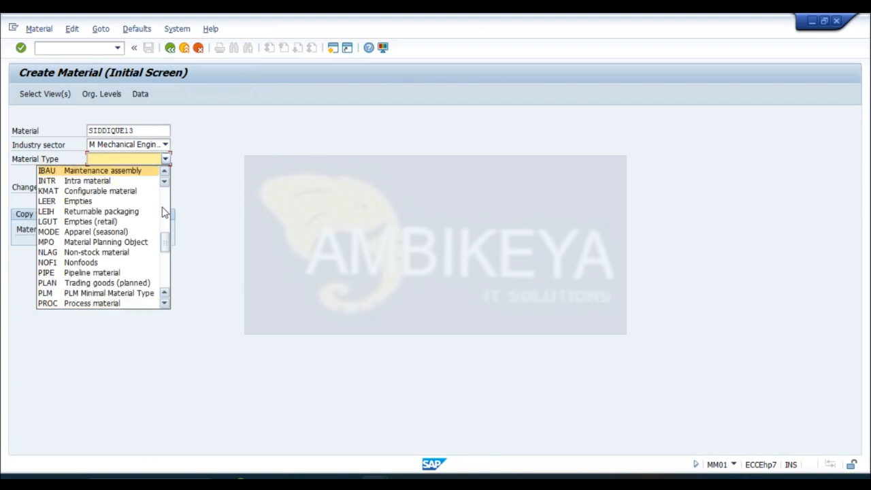
pyautogui.press('d')
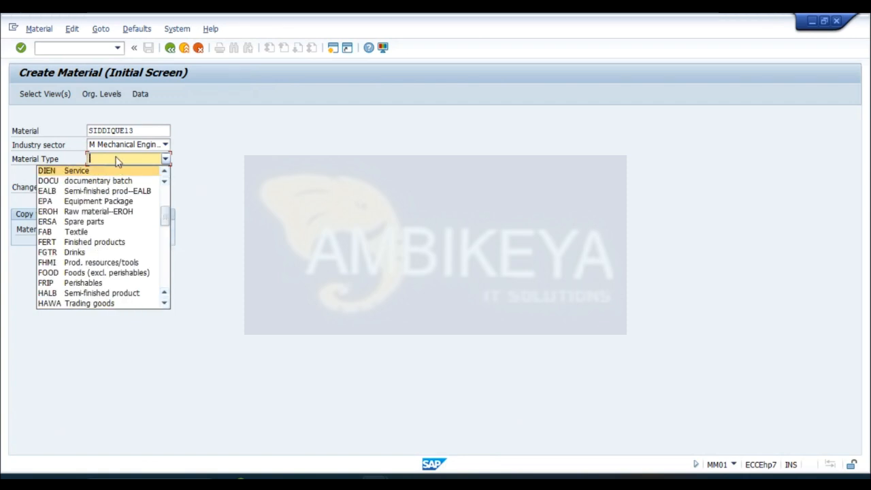
pyautogui.press('s')
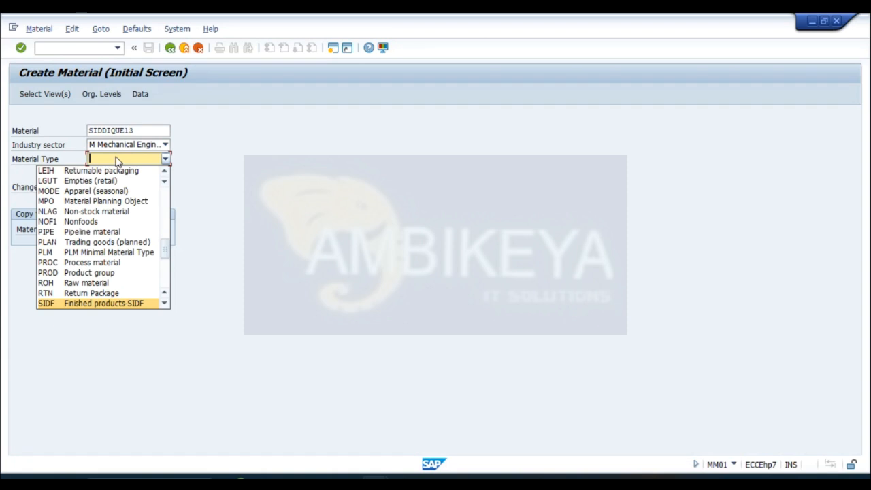
pyautogui.click(130, 304)
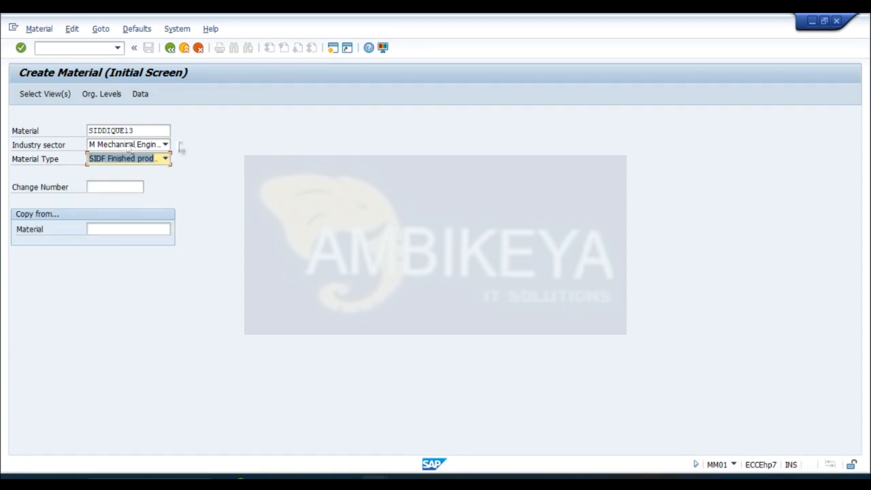
pyautogui.click(102, 95)
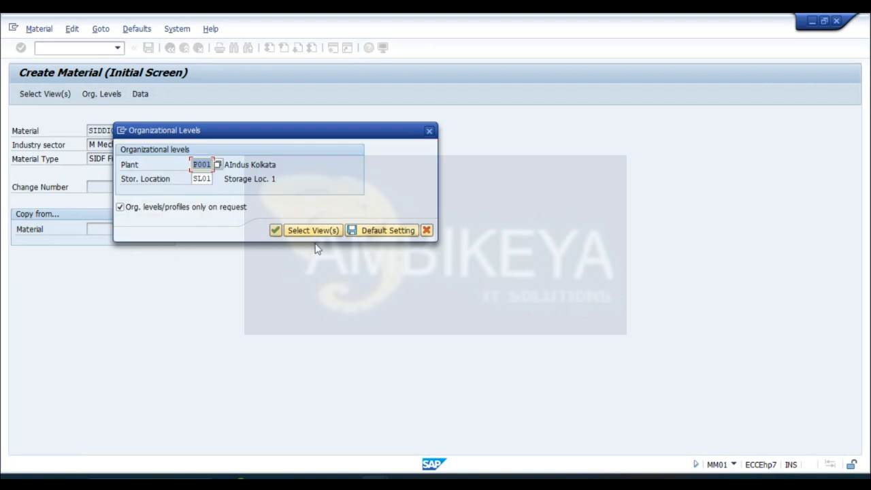
pyautogui.click(274, 230)
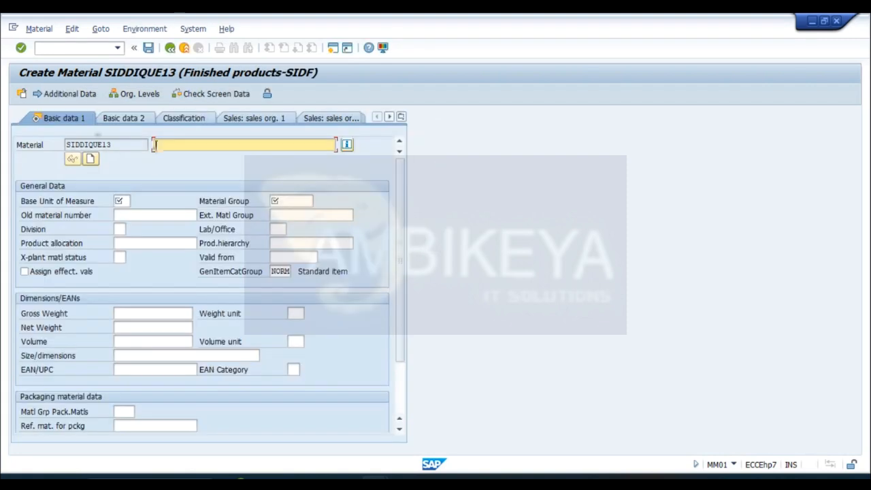
# - Copy the material number into the material description in the Basic data 1 view
pyautogui.moveTo(117, 144); pyautogui.dragTo(65, 144)
pyautogui.hotkey('ctrl', 'c')
pyautogui.click(66, 144)
pyautogui.click(173, 144)
pyautogui.hotkey('ctrl', 'v')
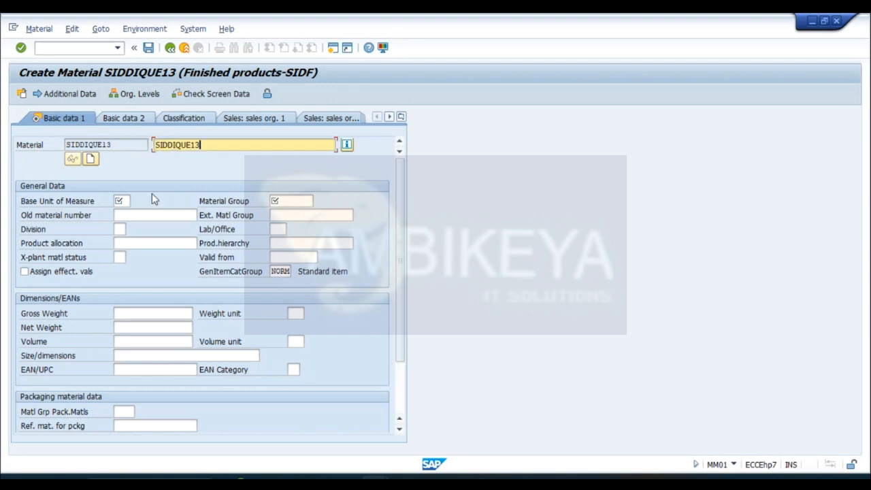
# - Set the base unit of measure to EA and the material group to 00103, and continue to the Purchasing view
pyautogui.click(123, 200)
pyautogui.write('EA')
pyautogui.click(310, 200)
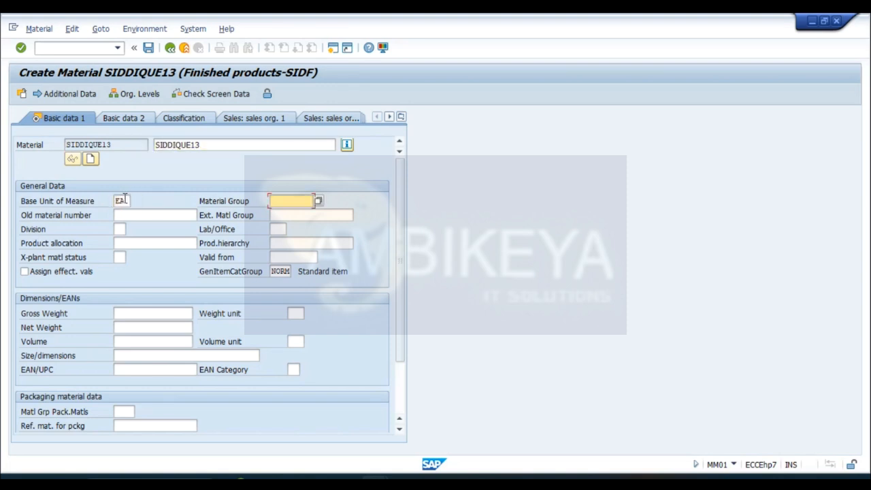
pyautogui.click(319, 200)
pyautogui.doubleClick(281, 166)
pyautogui.press('Return')
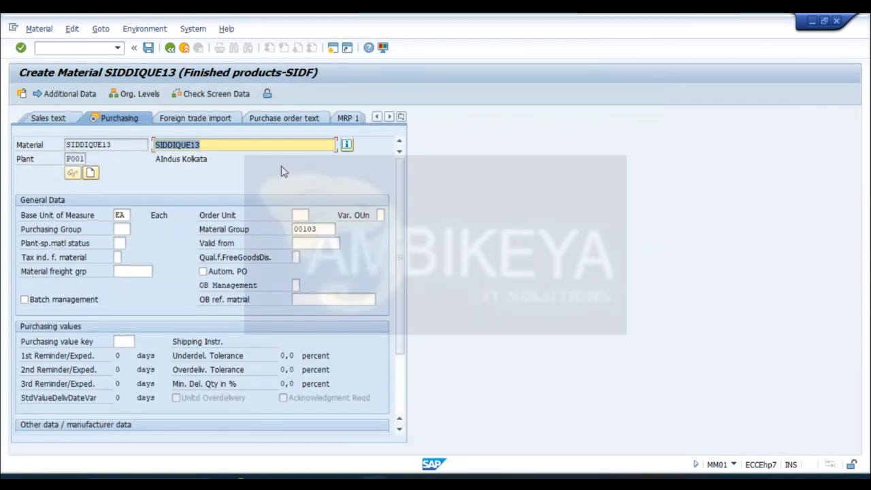
# - Assign purchasing group 005 in the Purchasing view and continue through the views to Accounting 1
pyautogui.click(125, 229)
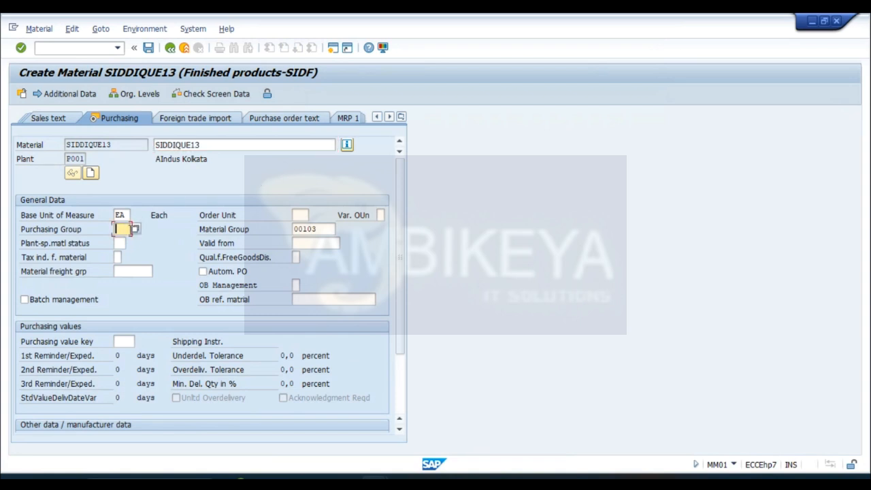
pyautogui.click(133, 230)
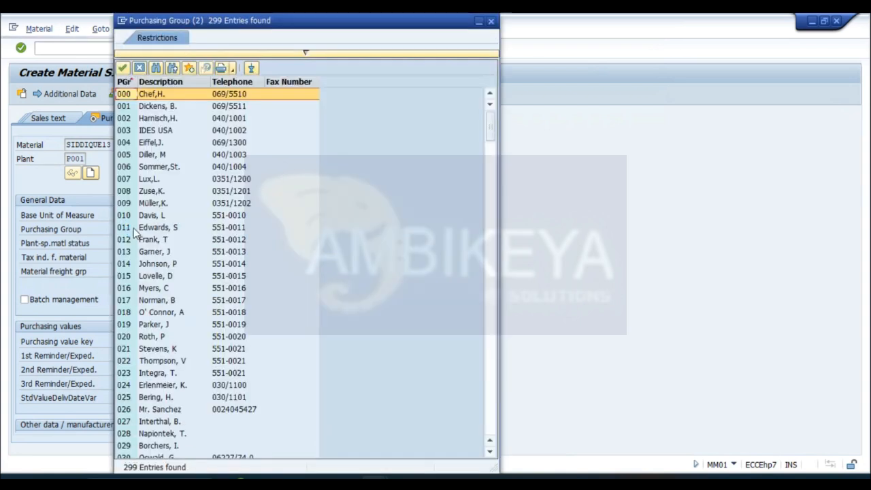
pyautogui.click(119, 154)
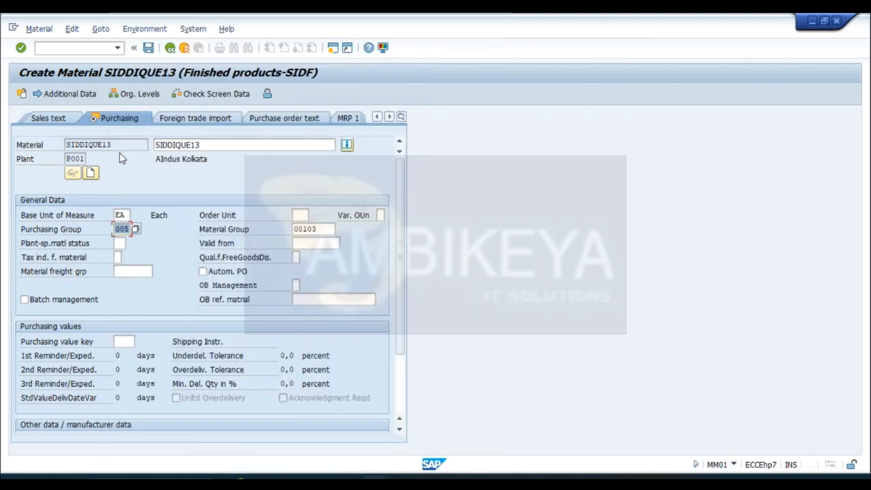
pyautogui.press('Return')
pyautogui.press('Return')
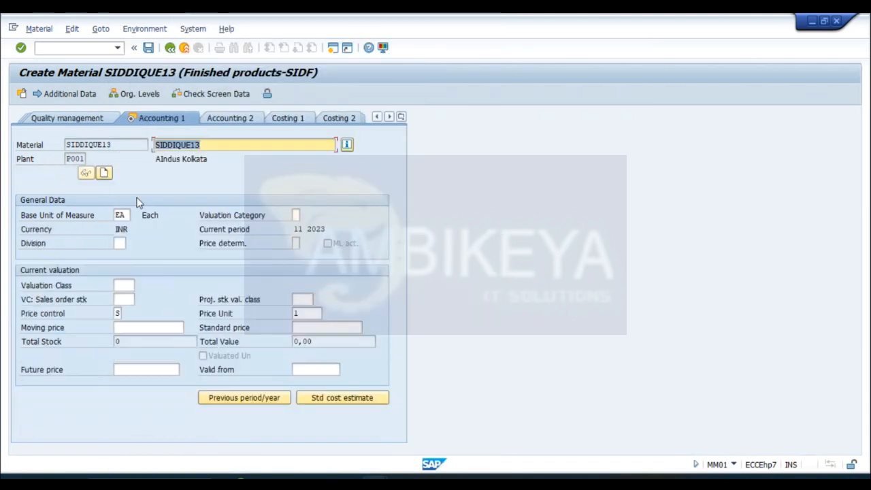
# - Assign valuation class 7920 (Finished products) in the Accounting 1 view
pyautogui.click(128, 286)
pyautogui.click(139, 286)
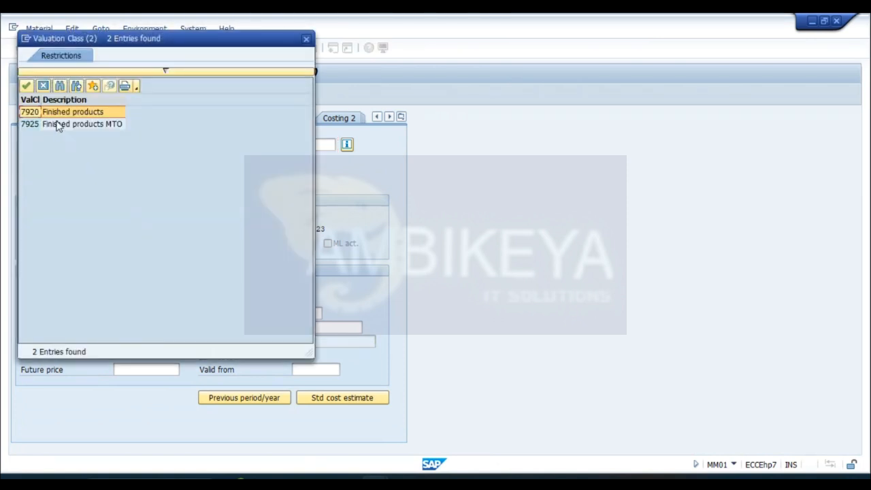
pyautogui.doubleClick(68, 112)
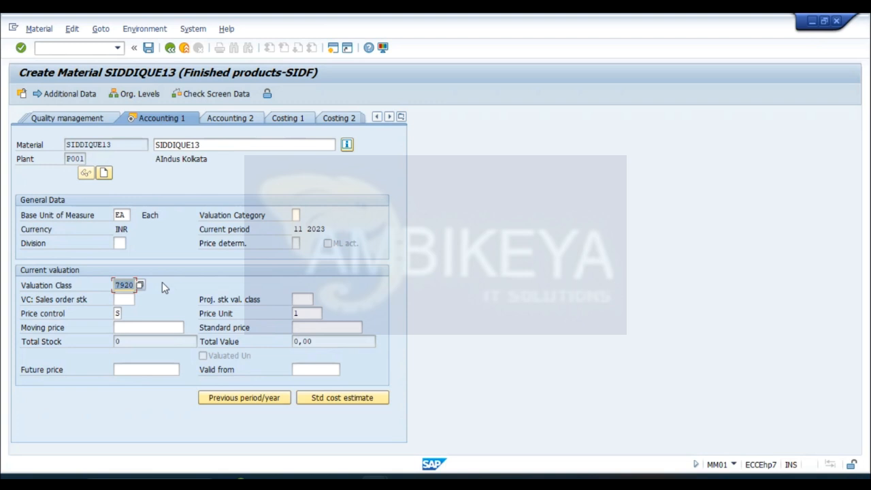
# - Reselect valuation class 7920, set the standard price to 100 in the Accounting 1 view and save the material
pyautogui.press('BackSpace')
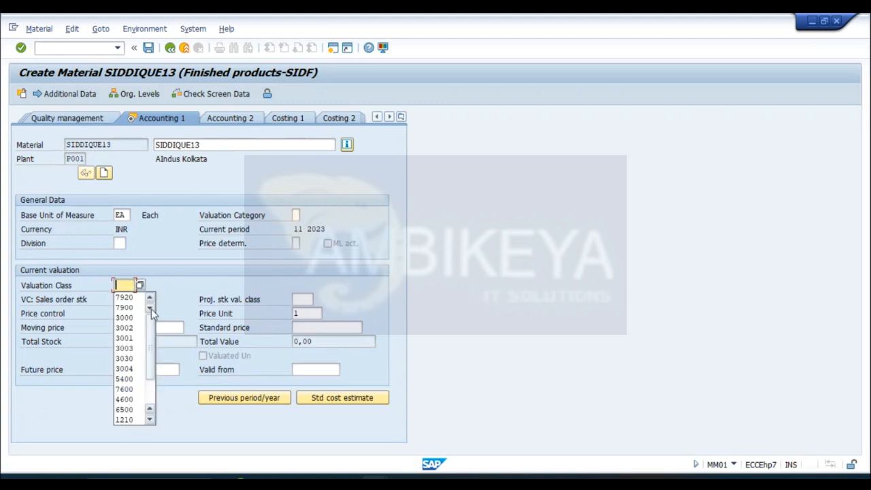
pyautogui.moveTo(152, 319)
pyautogui.mouseDown()
pyautogui.moveTo(157, 374)
pyautogui.moveTo(153, 319)
pyautogui.mouseUp()
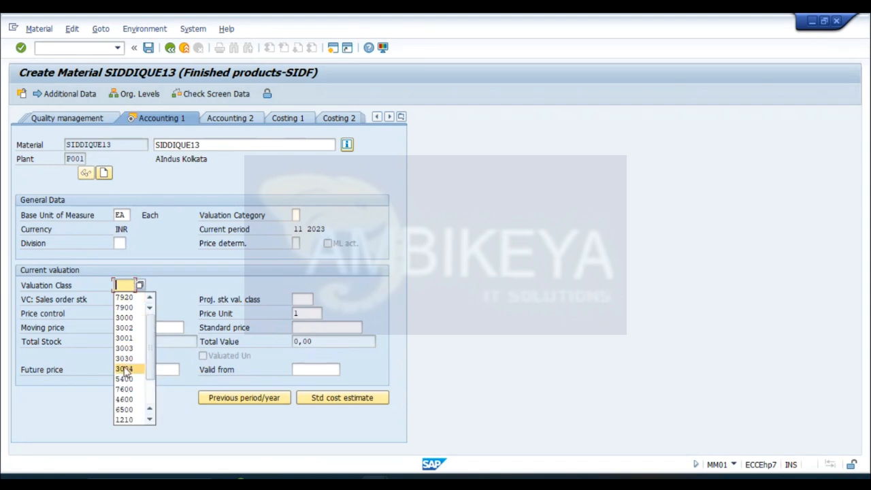
pyautogui.click(129, 298)
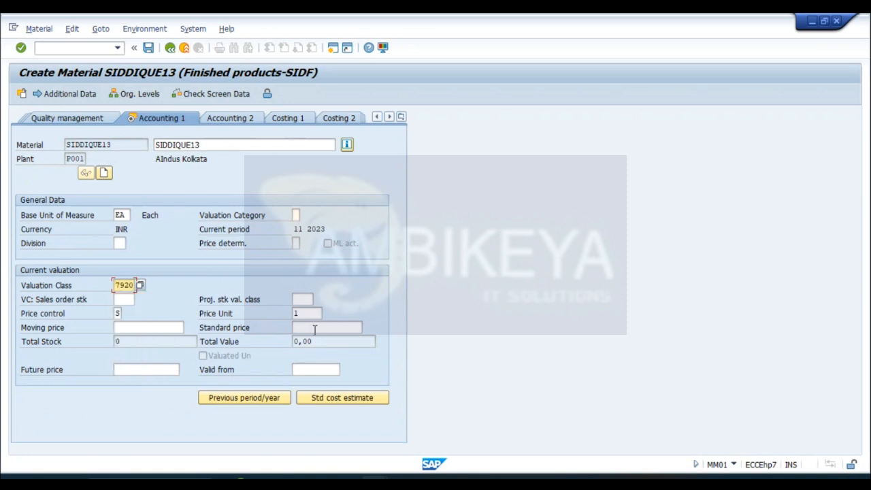
pyautogui.click(323, 326)
pyautogui.write('100')
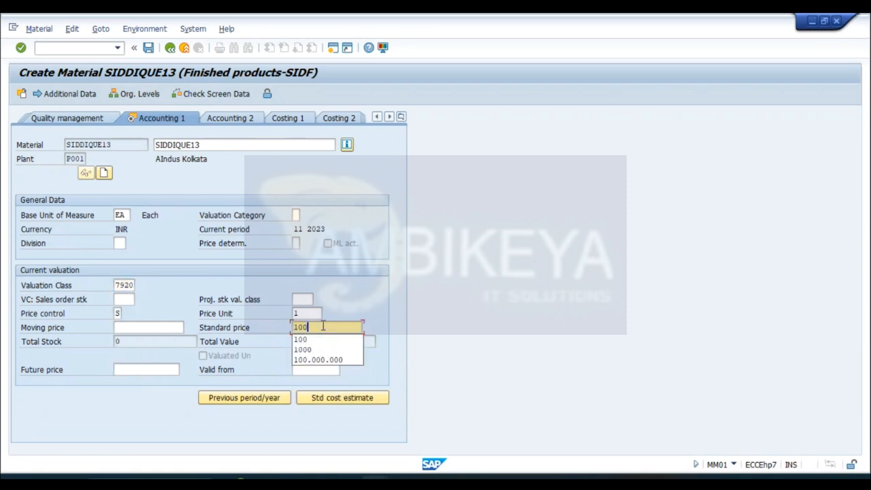
pyautogui.press('Return')
pyautogui.press('Return')
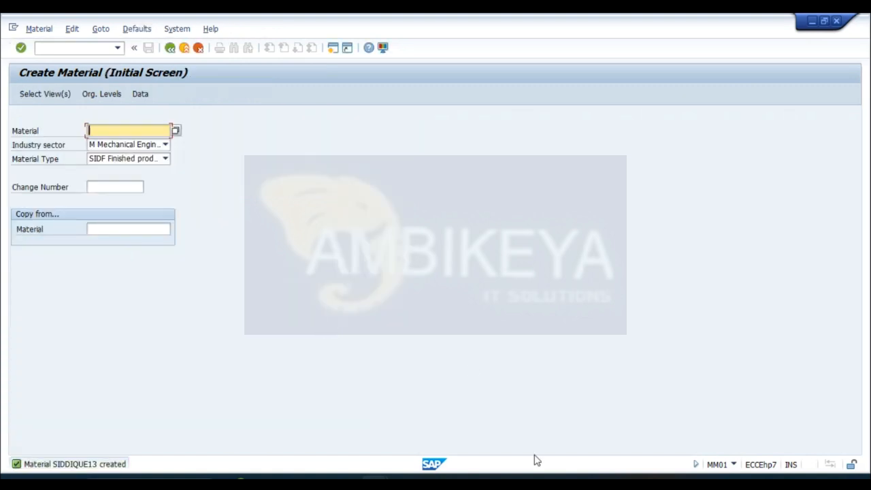
# - Switch to the Word notes and read the configuration path for the purchase group
pyautogui.moveTo(536, 469)
pyautogui.click(544, 416)
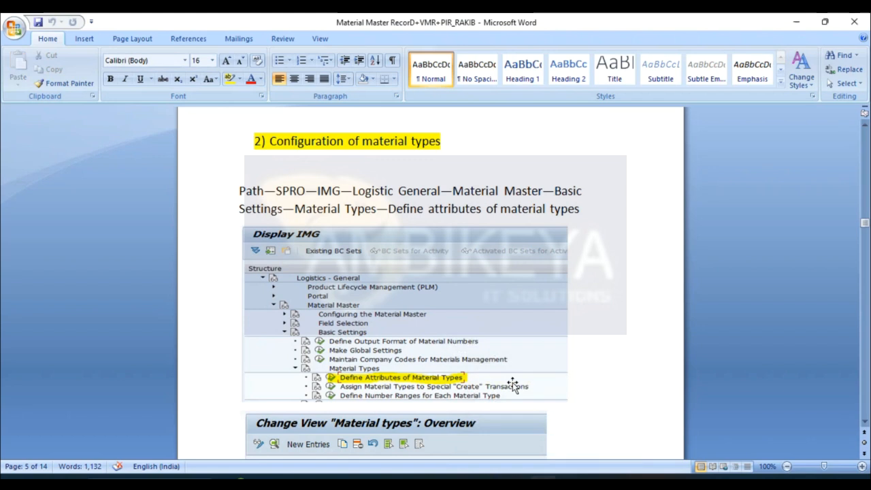
pyautogui.moveTo(866, 227); pyautogui.dragTo(866, 240)
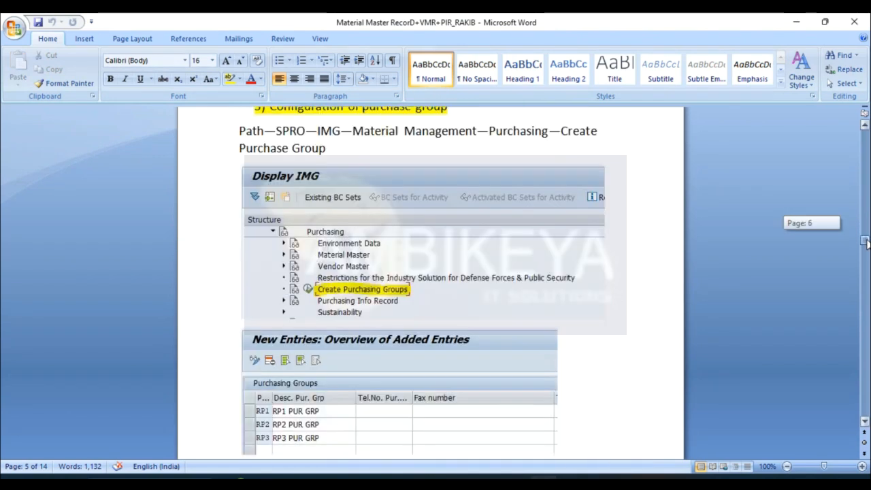
pyautogui.click(864, 123)
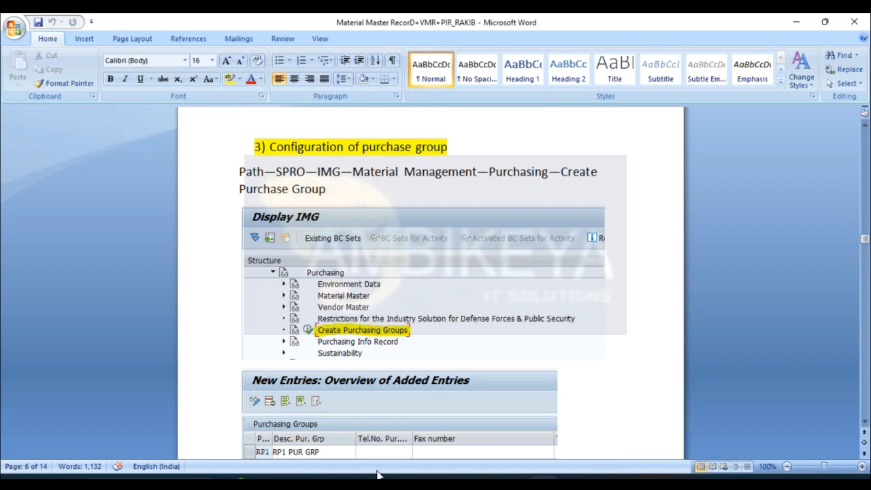
# - Switch to the SPRO session in SAP, leave the material types overview and reopen the SAP Reference IMG
pyautogui.moveTo(380, 476)
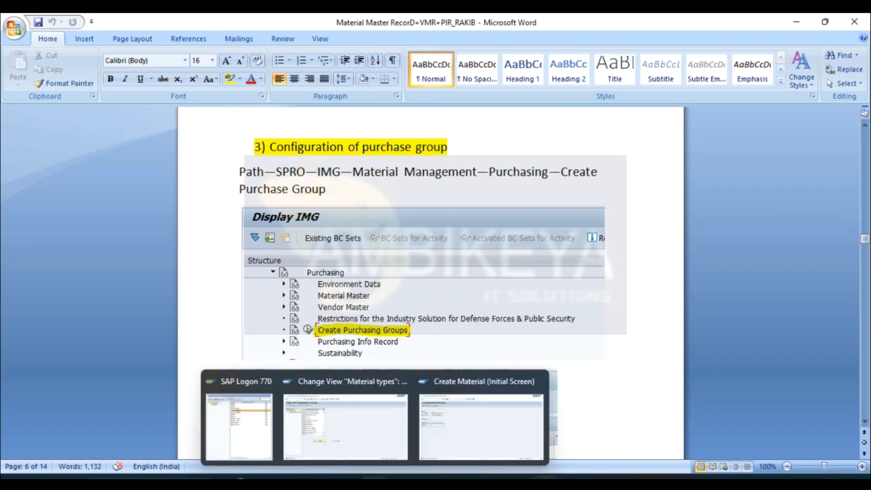
pyautogui.click(345, 428)
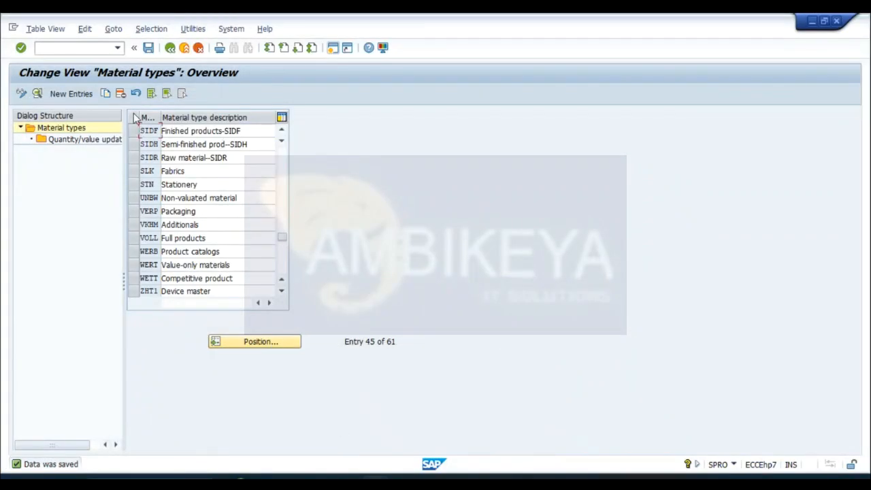
pyautogui.click(170, 51)
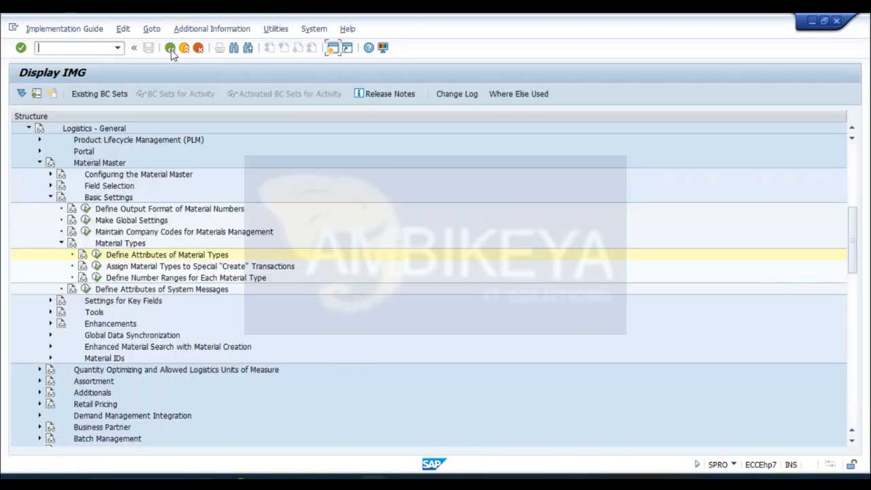
pyautogui.click(171, 50)
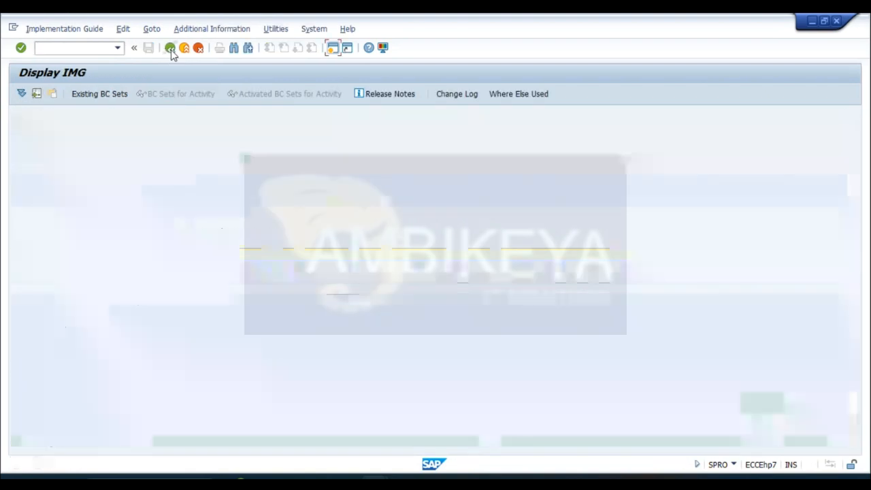
pyautogui.click(89, 94)
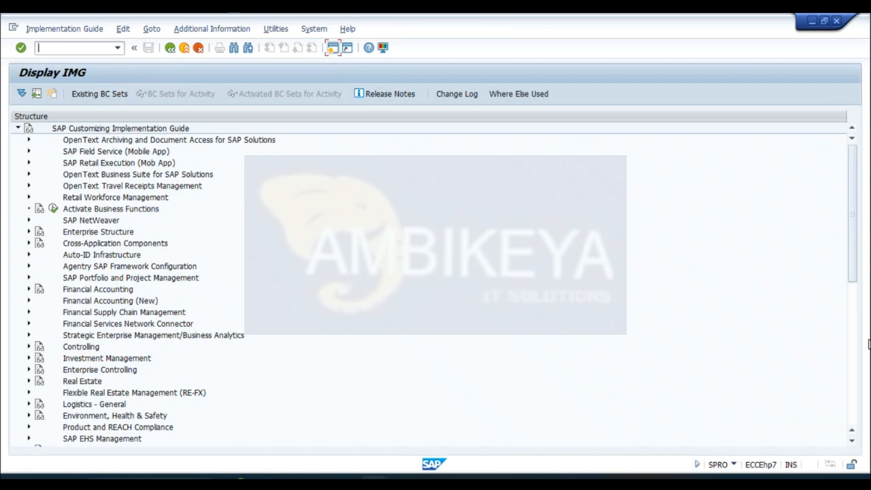
# - Open the Create Purchasing Groups activity under Materials Management, Purchasing
pyautogui.click(851, 441)
pyautogui.click(852, 441)
pyautogui.click(851, 441)
pyautogui.click(852, 442)
pyautogui.click(851, 441)
pyautogui.click(851, 442)
pyautogui.click(125, 384)
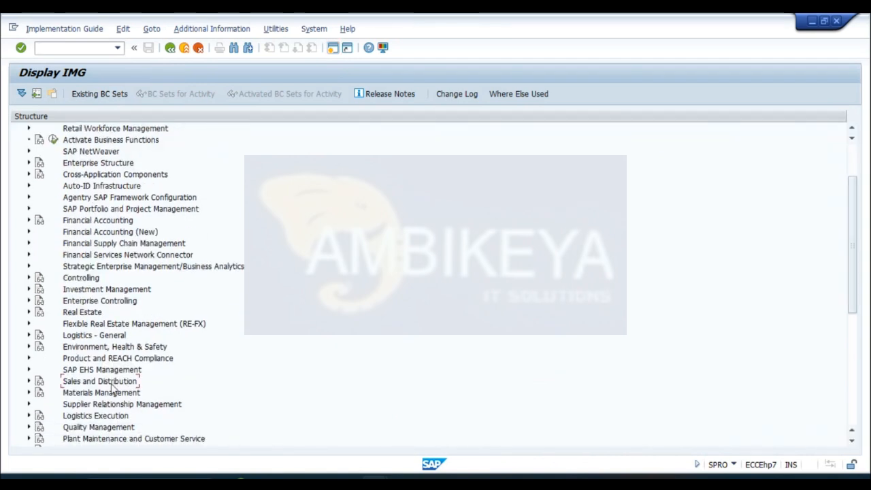
pyautogui.click(28, 393)
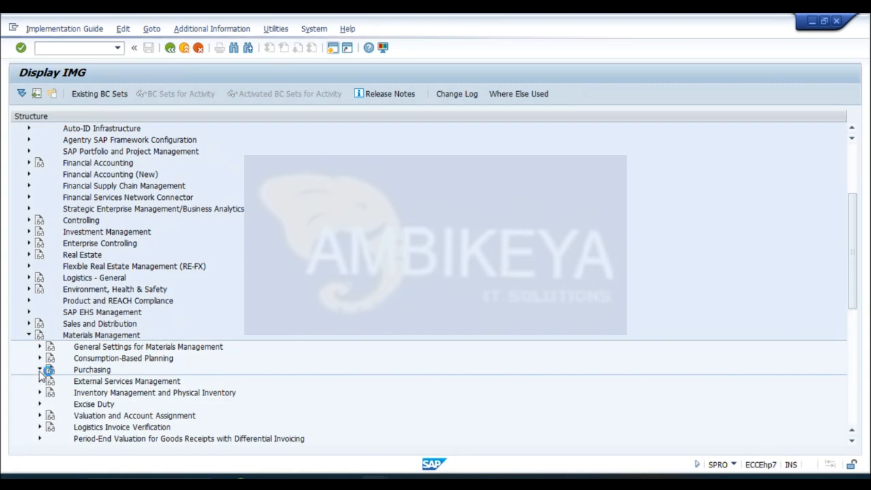
pyautogui.doubleClick(155, 369)
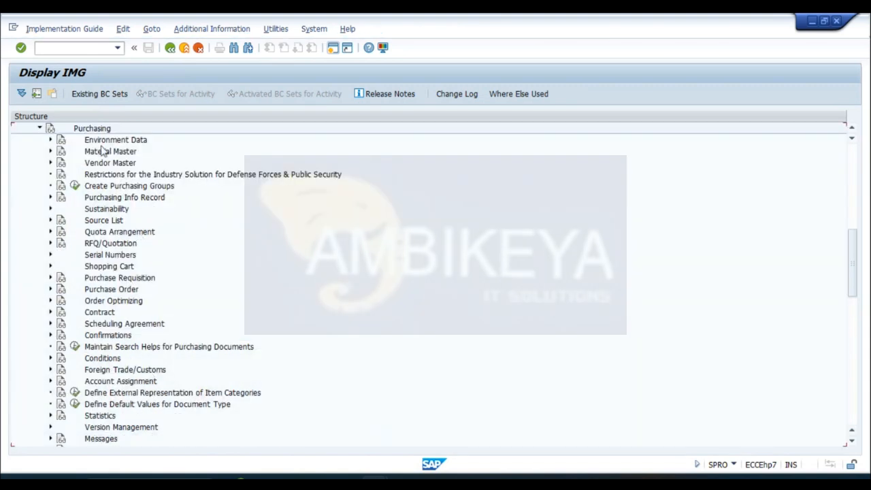
pyautogui.doubleClick(87, 186)
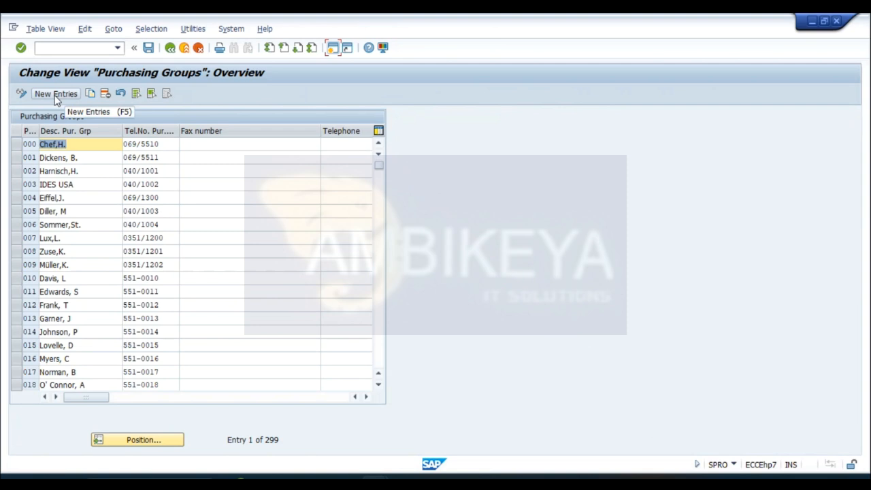
# - Start new purchasing group entries and add group SID with the description SID PUR GRP
pyautogui.click(56, 95)
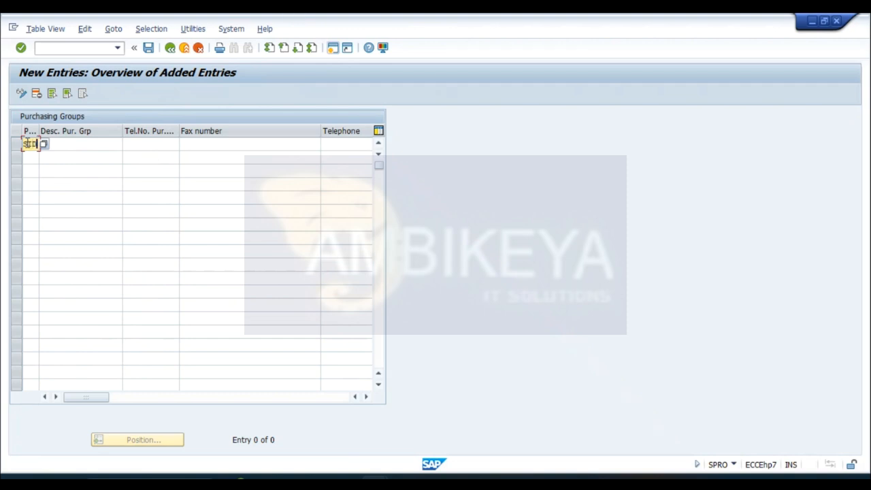
pyautogui.click(64, 145)
pyautogui.write('SID ')
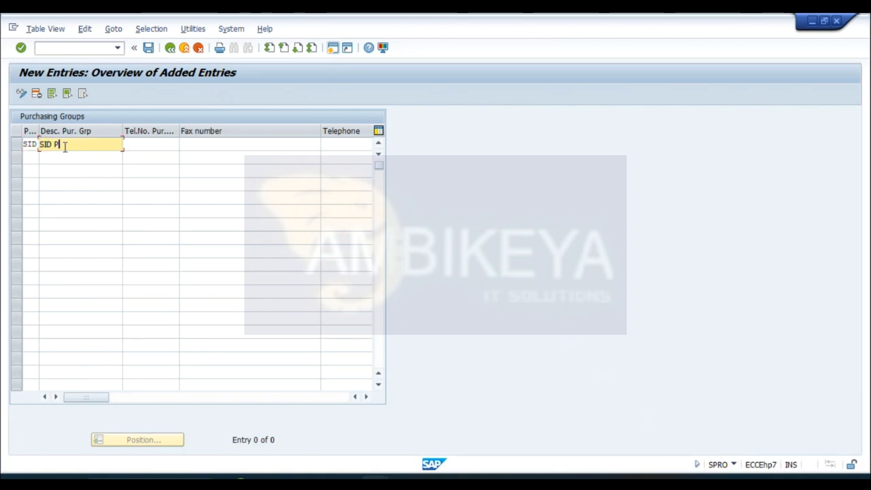
pyautogui.write('PUR GRP')
pyautogui.press('Return')
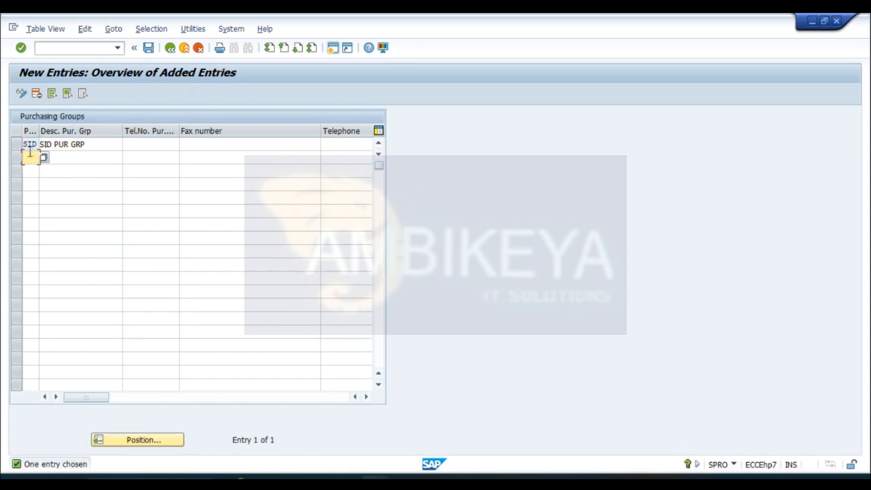
# - Add purchasing group SI2 with the description SID PUR GRP 2
pyautogui.write('SI2')
pyautogui.click(58, 158)
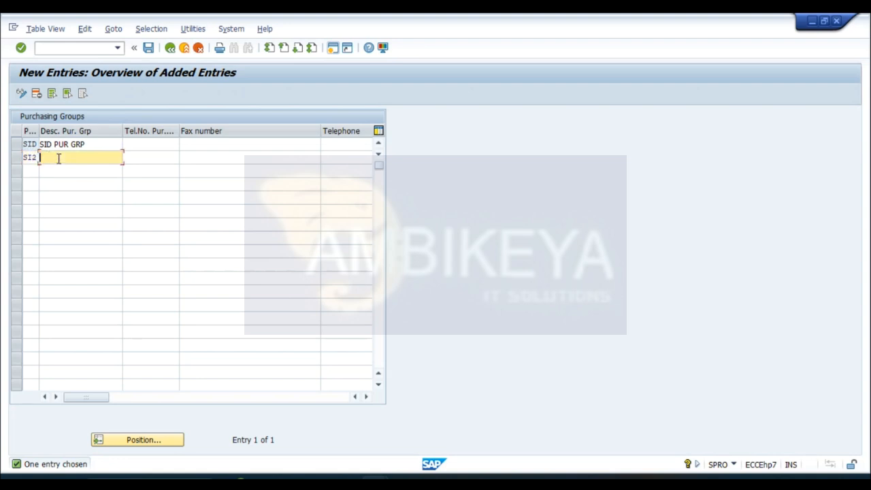
pyautogui.write('SI')
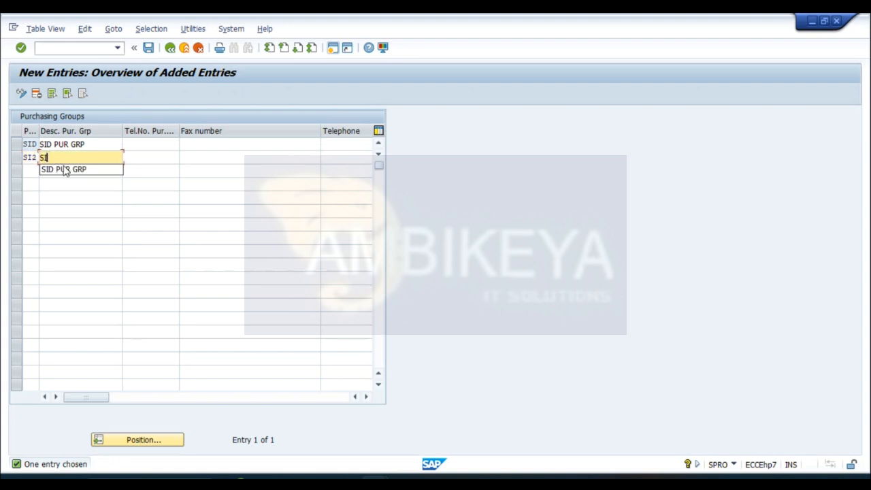
pyautogui.click(68, 170)
# - Add purchasing group SI3 with the description SID PUR GRP 3 and save the entries to the proposed customizing request
pyautogui.click(27, 170)
pyautogui.write('SI3')
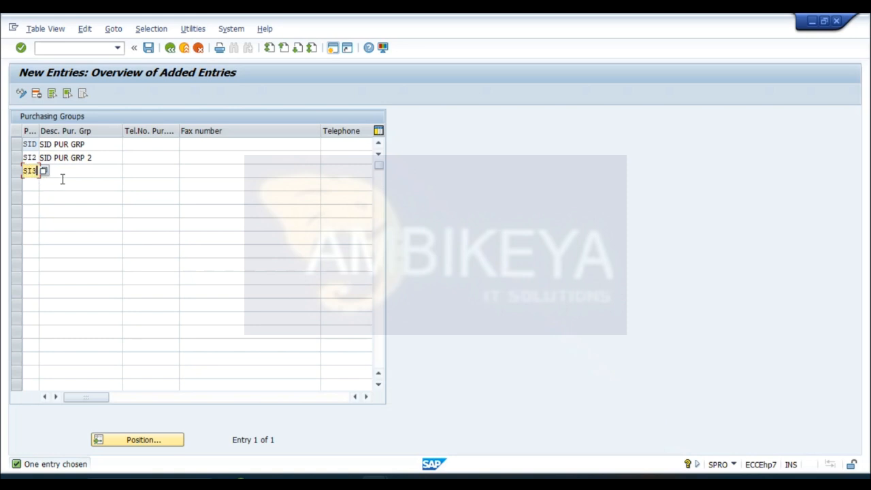
pyautogui.click(65, 171)
pyautogui.write('S')
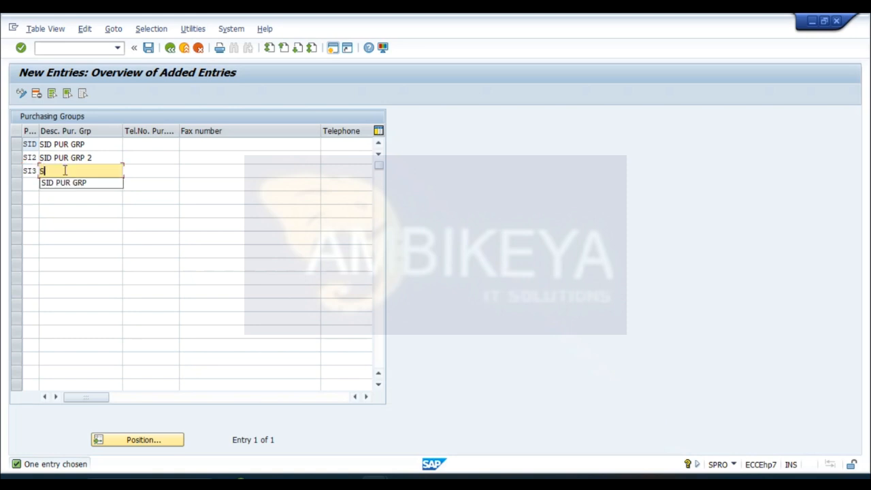
pyautogui.click(66, 182)
pyautogui.press('Return')
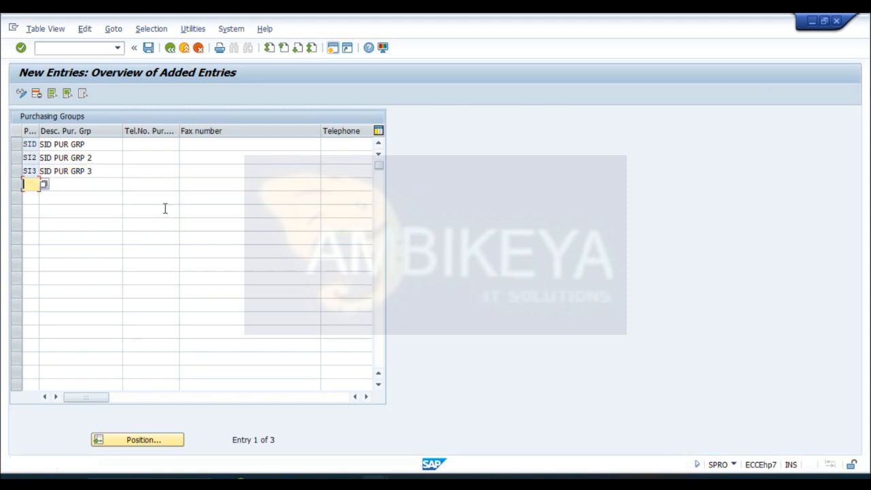
pyautogui.click(148, 48)
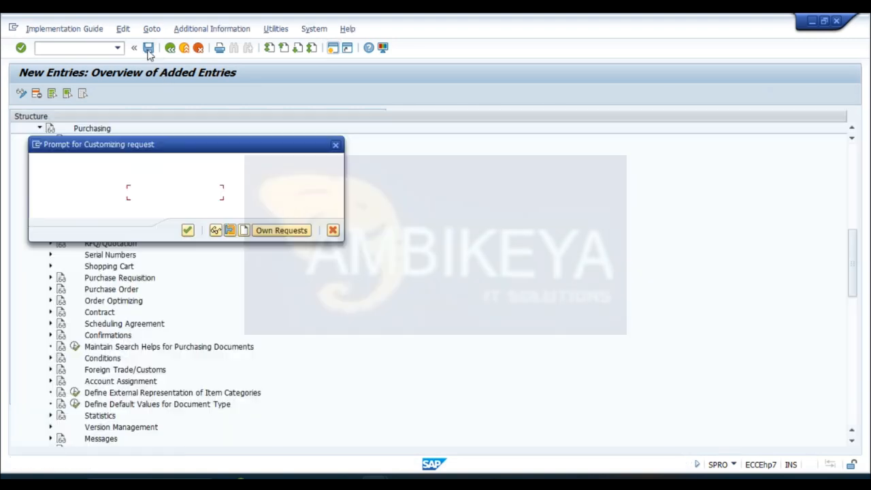
pyautogui.click(188, 230)
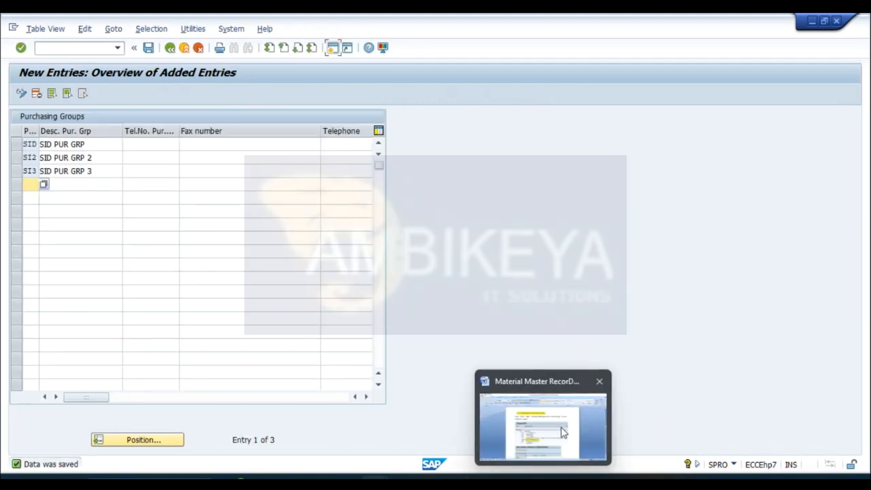
# - Check the material group configuration path in the Word notes and reopen the SAP Reference IMG in the SPRO session
pyautogui.click(568, 423)
pyautogui.moveTo(865, 238); pyautogui.dragTo(865, 254)
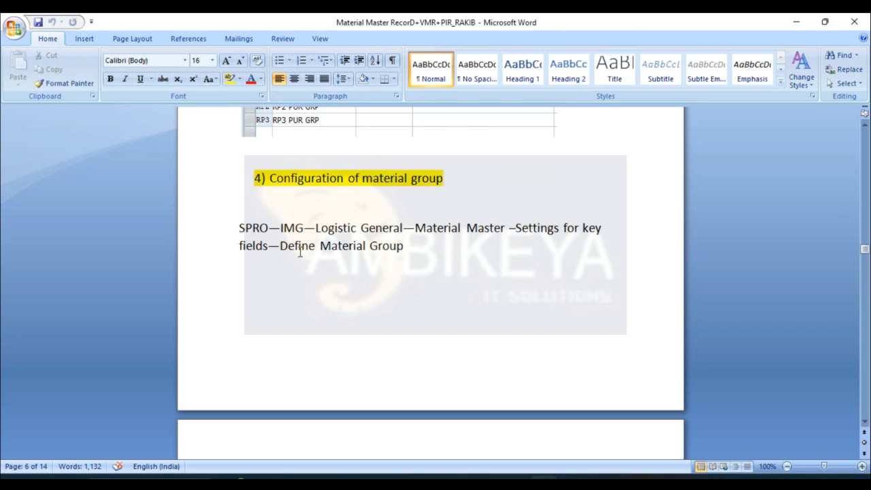
pyautogui.moveTo(374, 477)
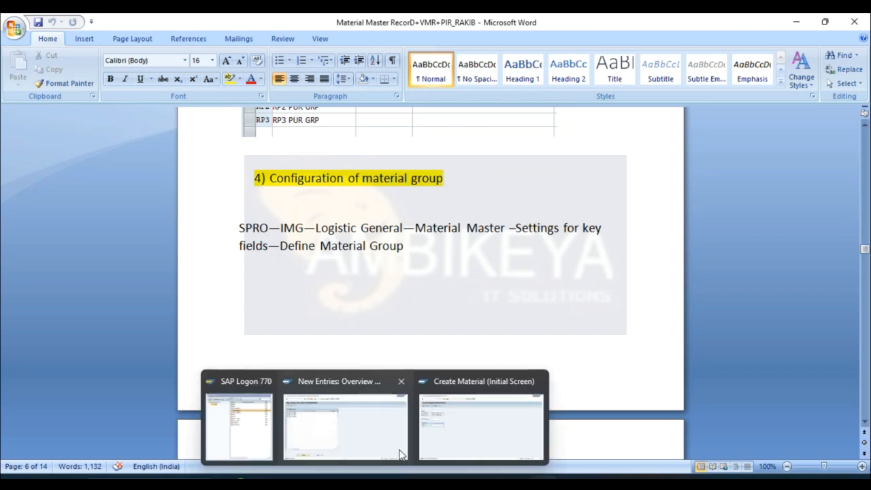
pyautogui.moveTo(460, 426)
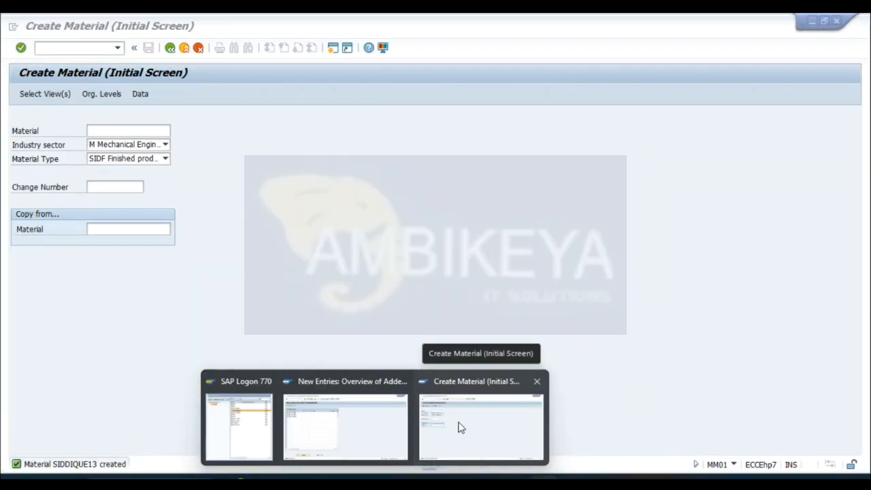
pyautogui.click(355, 430)
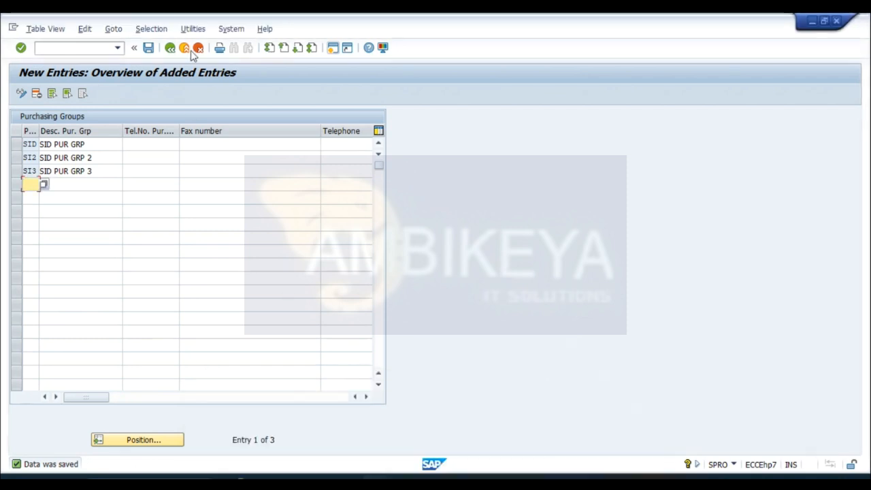
pyautogui.click(170, 47)
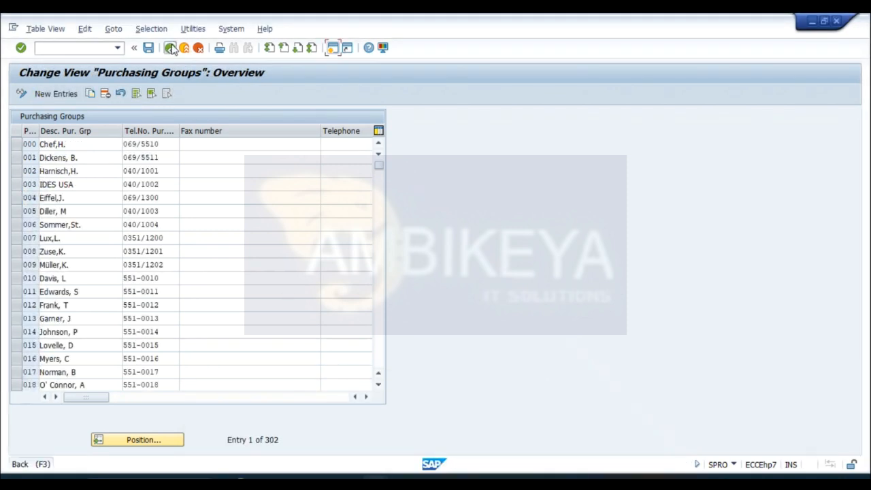
pyautogui.click(171, 48)
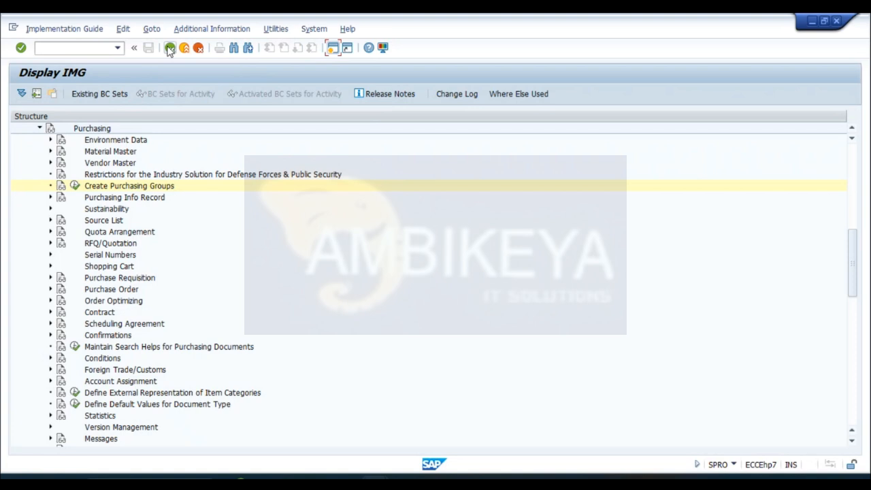
pyautogui.click(170, 47)
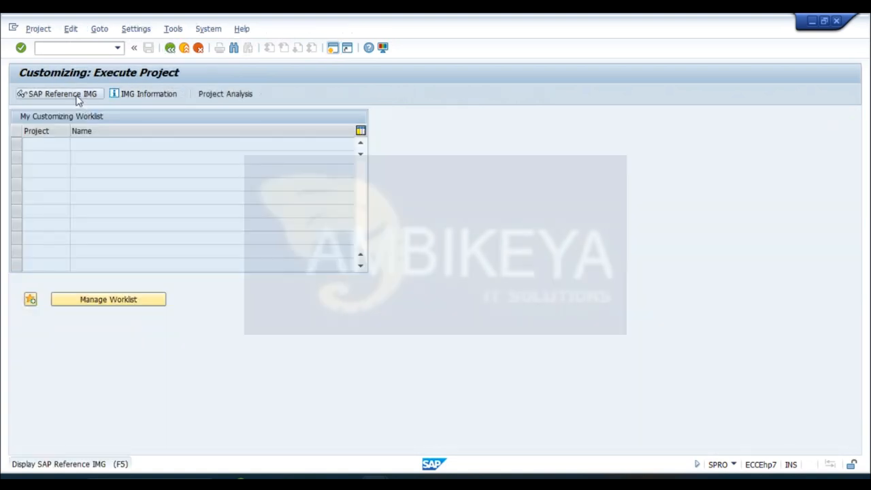
pyautogui.click(78, 100)
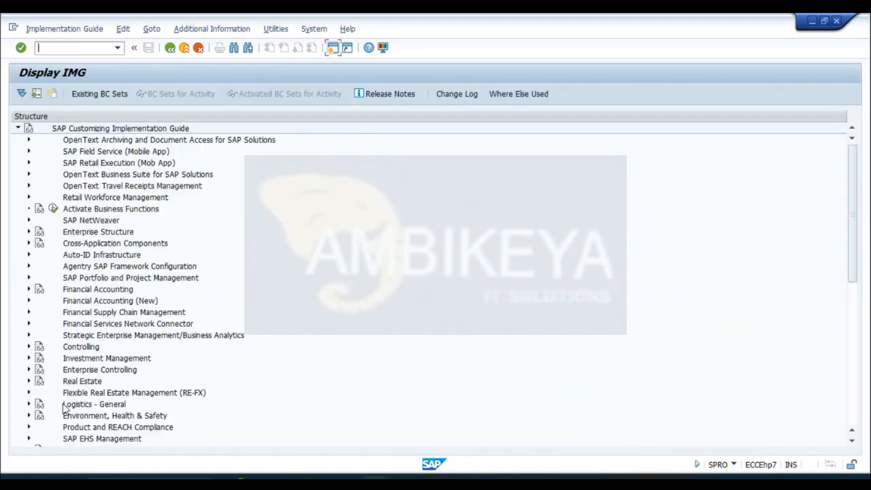
# - Open Define Material Groups under Logistics - General, Material Master, Settings for Key Fields, and start new entries
pyautogui.click(30, 404)
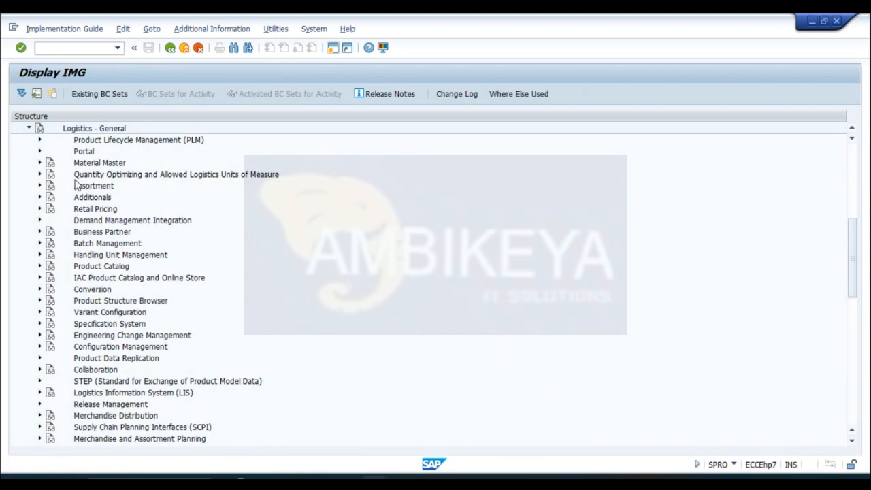
pyautogui.click(39, 163)
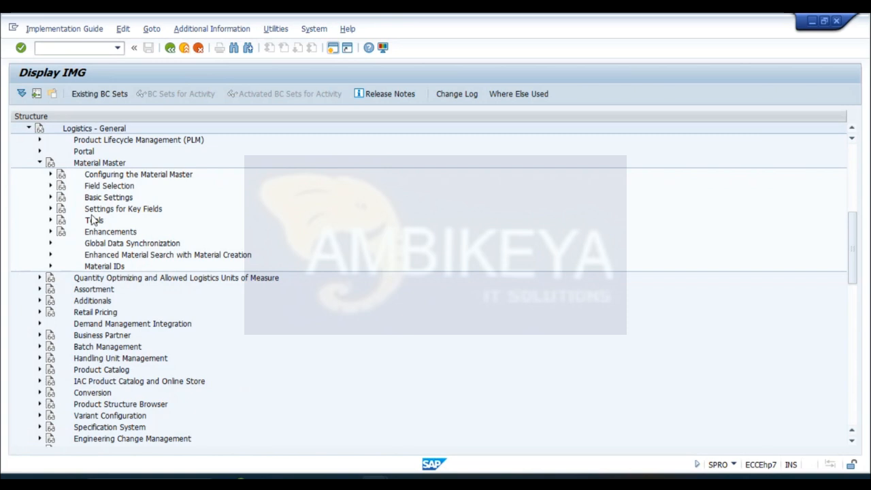
pyautogui.click(50, 210)
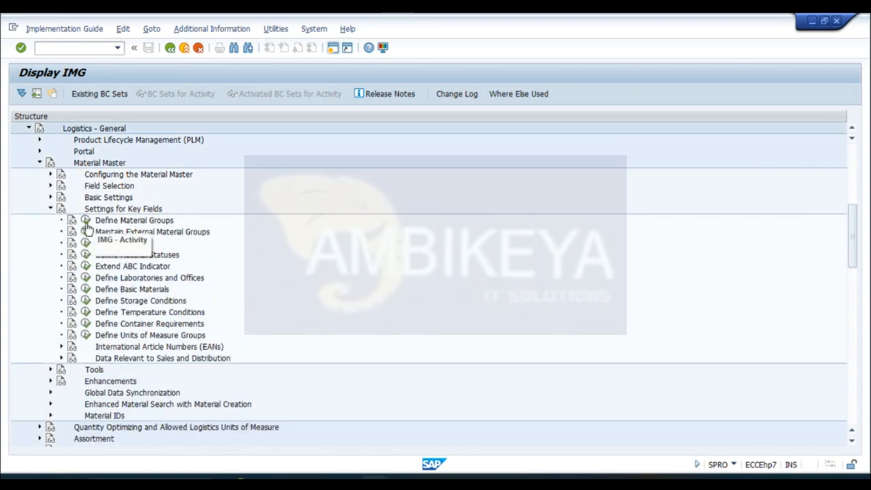
pyautogui.click(86, 221)
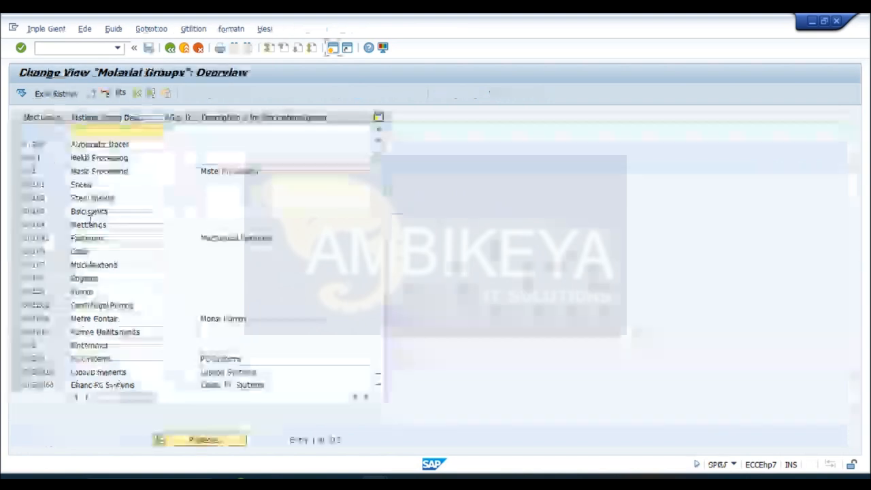
pyautogui.click(61, 94)
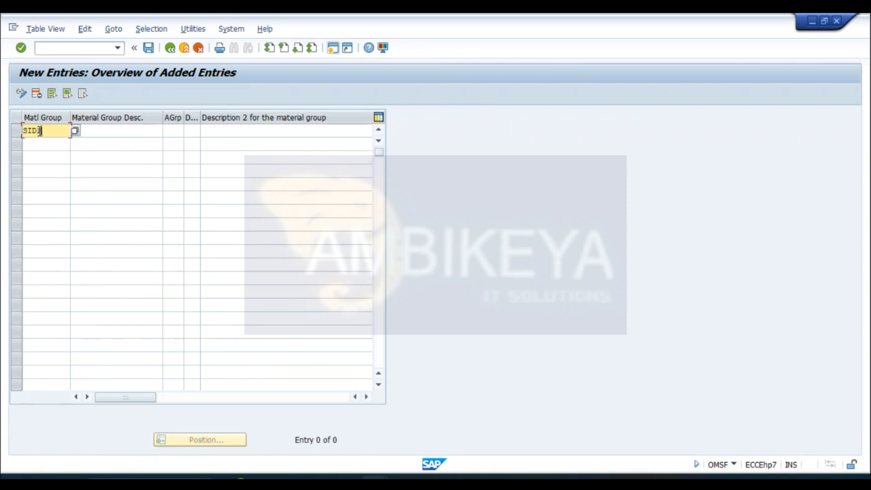
# - Add material group SID1 with the description SID LAPTOP
pyautogui.click(120, 135)
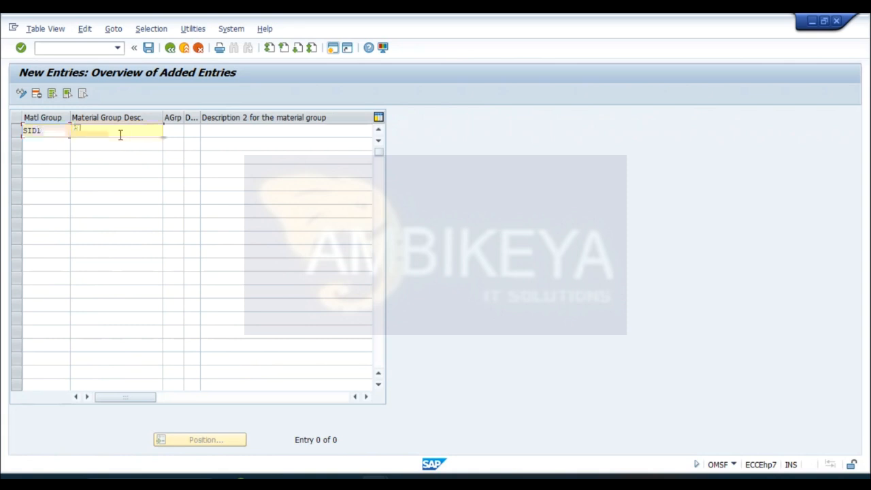
pyautogui.write('SID')
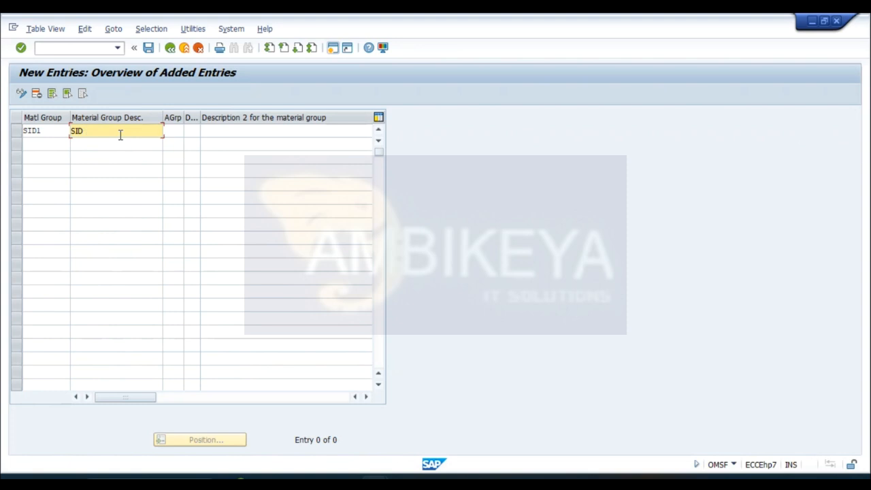
pyautogui.write(' LAPTOP')
# - Add material group SID2 with the description SID MECH
pyautogui.click(43, 144)
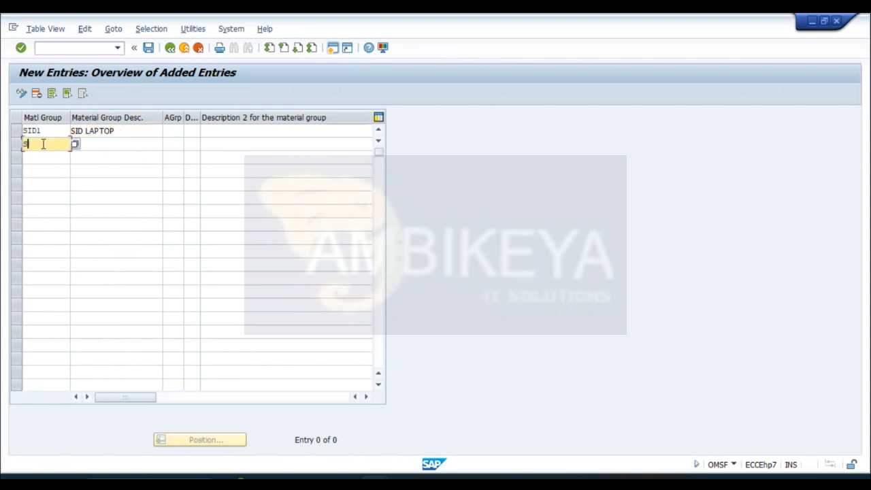
pyautogui.write('SID2')
pyautogui.click(101, 143)
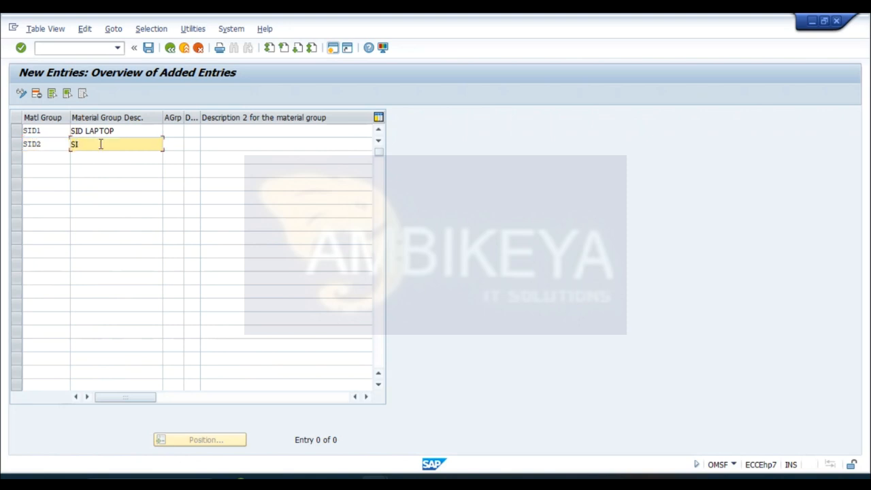
pyautogui.write('ECH')
# - Add material group SID3 with the description SID CHEM and save the entries to the proposed customizing request
pyautogui.click(36, 155)
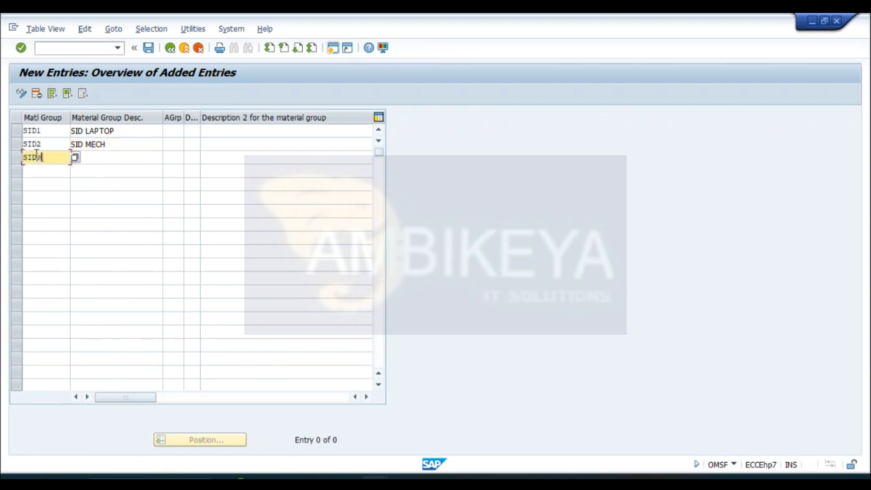
pyautogui.click(86, 159)
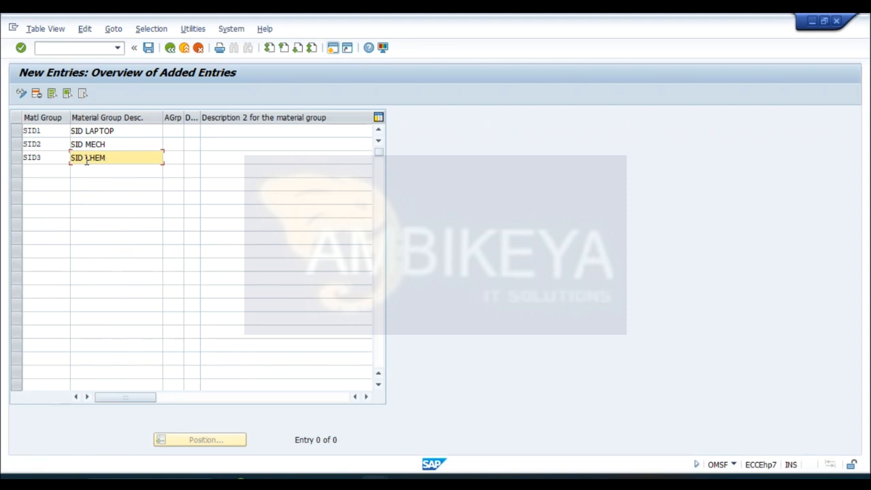
pyautogui.press('Return')
pyautogui.click(148, 47)
pyautogui.click(187, 230)
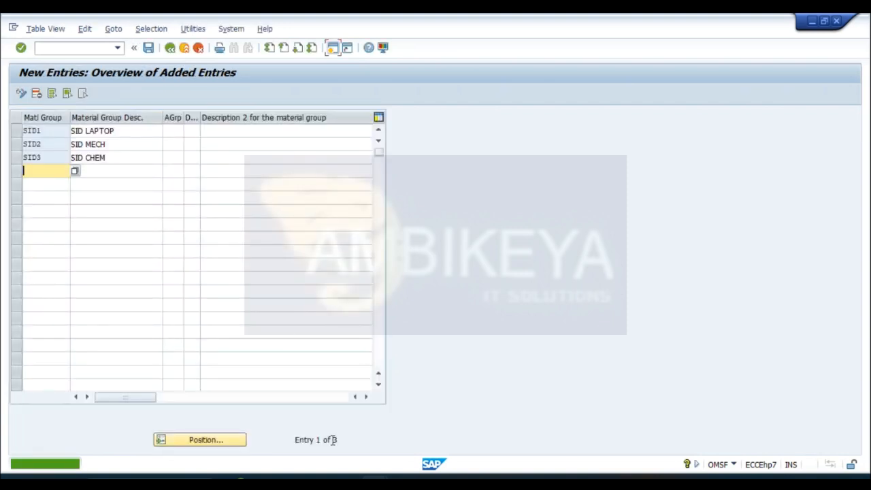
# - Switch to the Create Material session, leave the transaction and restart MM01
pyautogui.moveTo(374, 481)
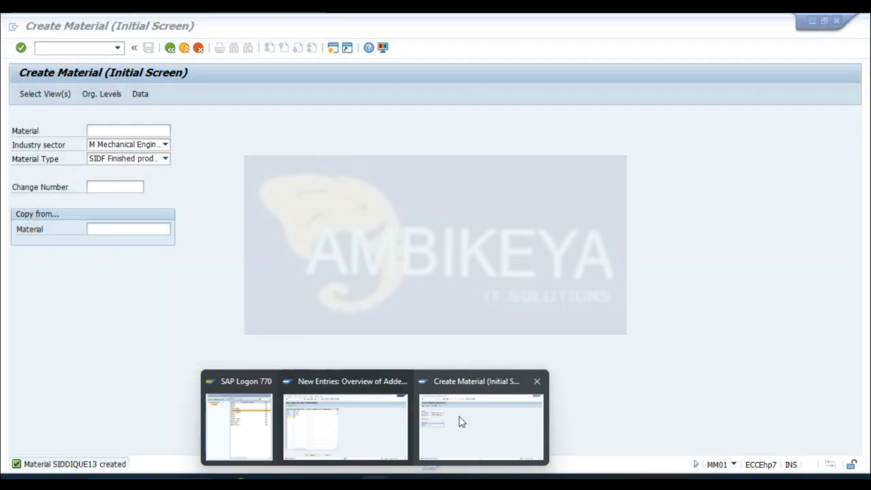
pyautogui.click(458, 420)
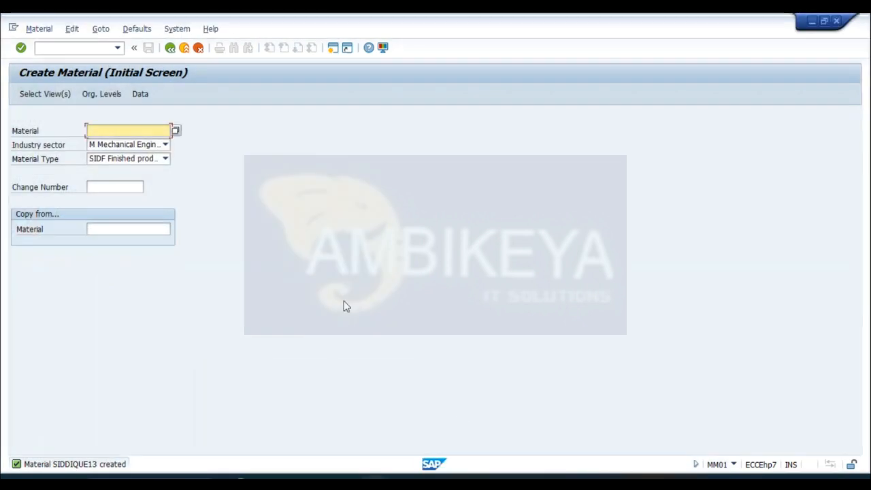
pyautogui.click(171, 50)
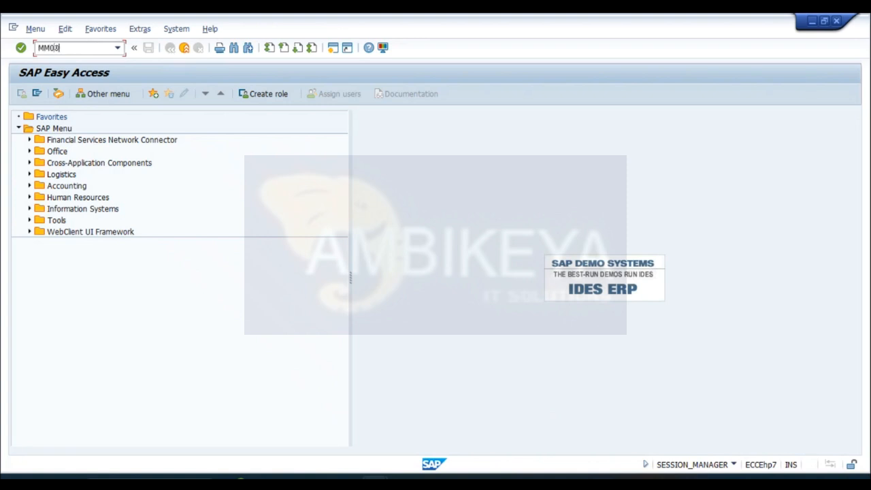
pyautogui.write('MM01')
pyautogui.press('Return')
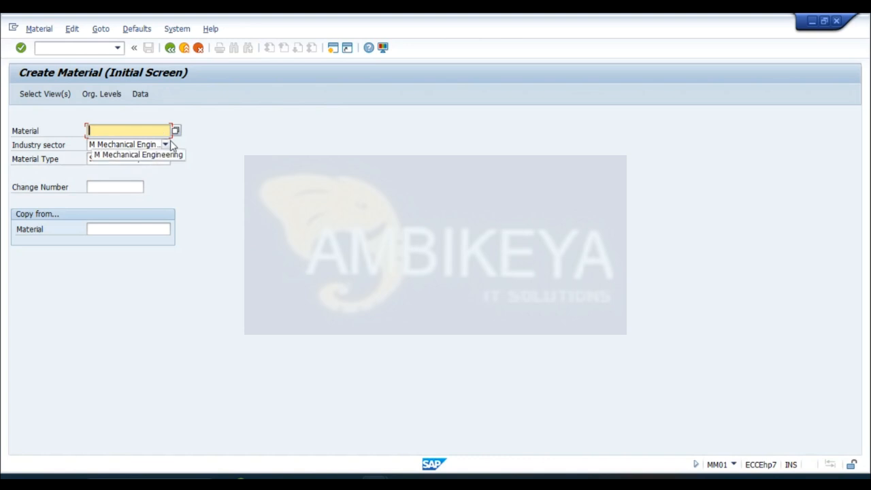
# - Set the new material's industry sector to S and its material type to SIDR Raw material
pyautogui.click(165, 145)
pyautogui.press('Down')
pyautogui.press('Down')
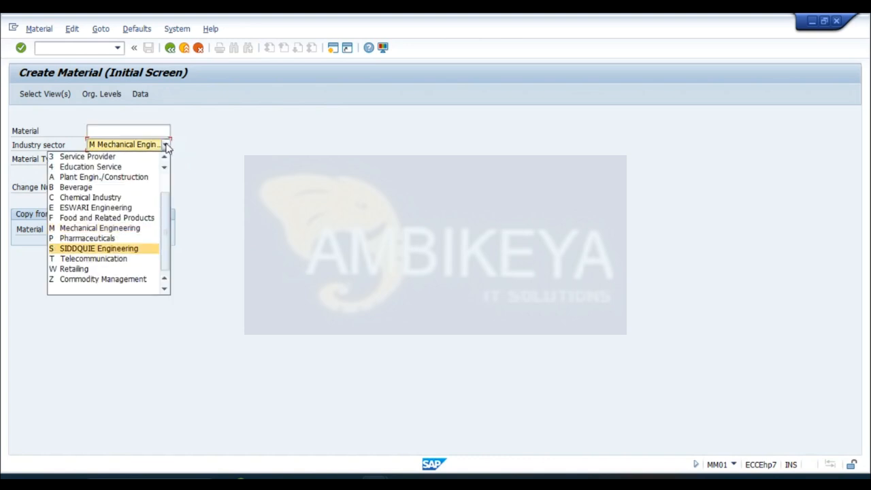
pyautogui.click(117, 248)
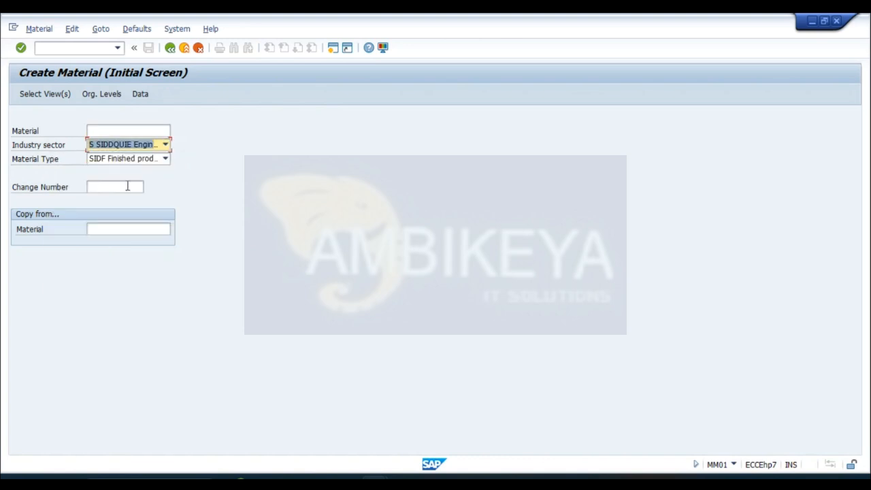
pyautogui.click(165, 158)
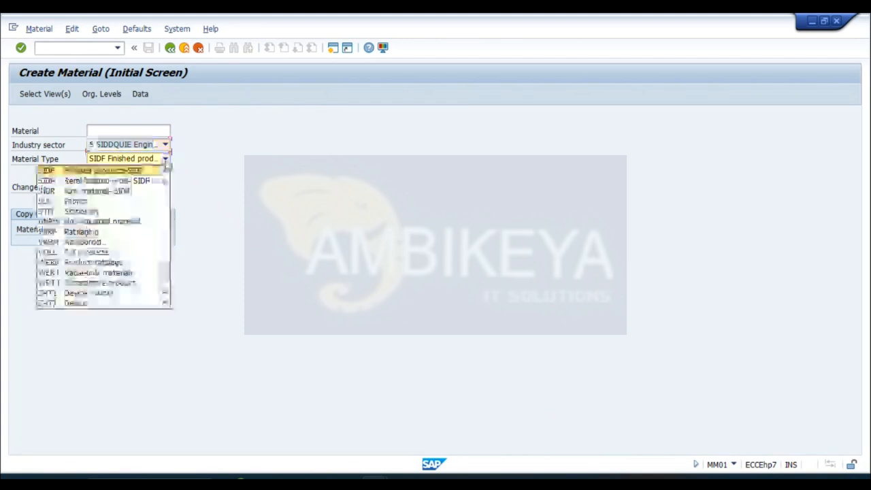
pyautogui.press('Down')
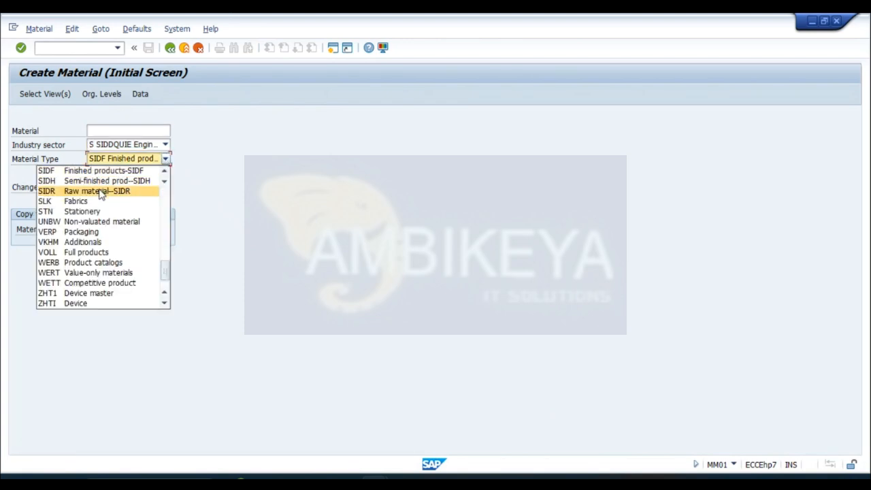
pyautogui.click(101, 193)
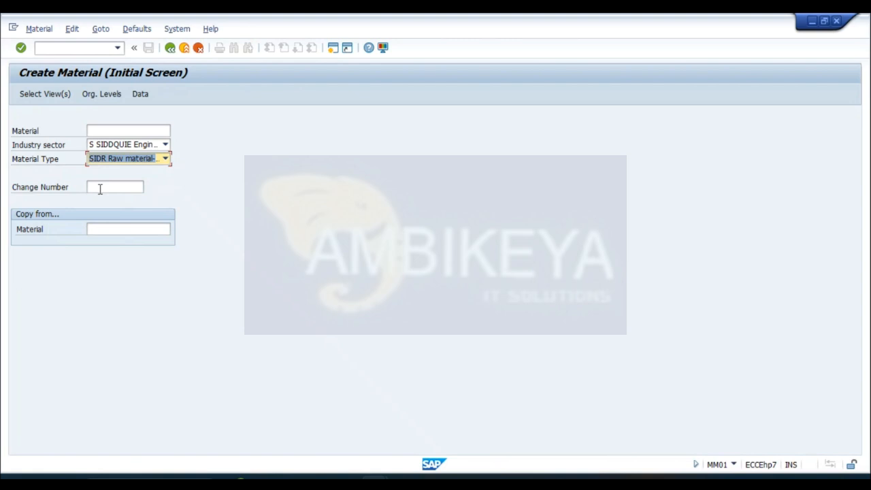
pyautogui.click(101, 94)
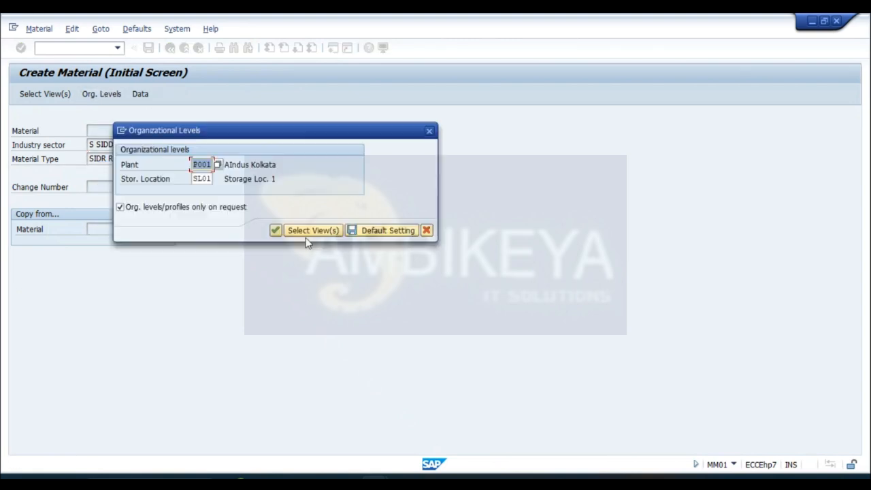
pyautogui.click(277, 231)
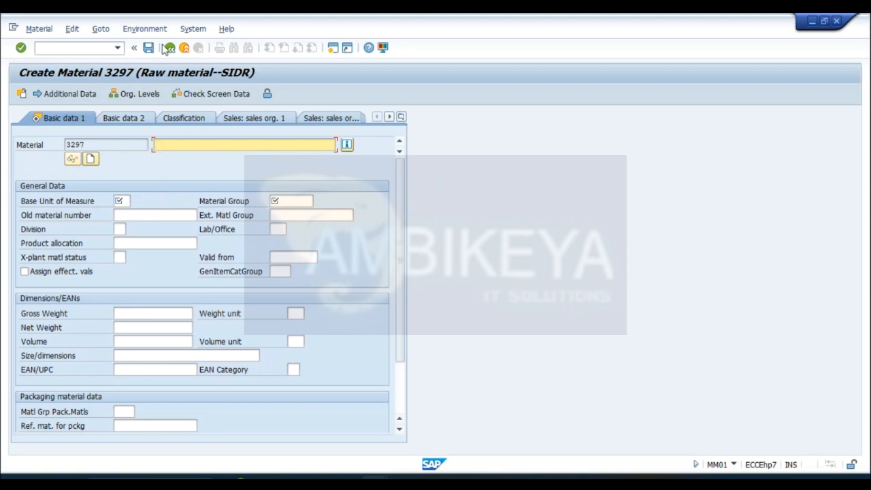
pyautogui.click(76, 49)
pyautogui.write('/N')
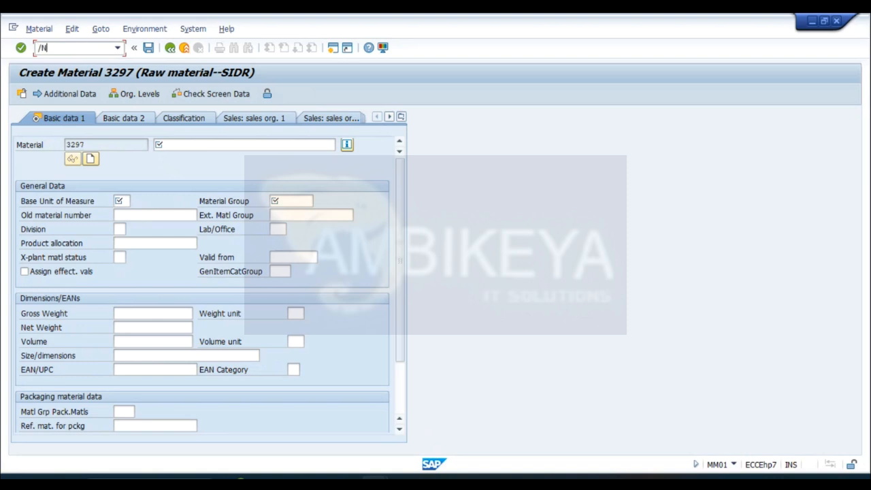
pyautogui.press('Return')
pyautogui.write('mm01')
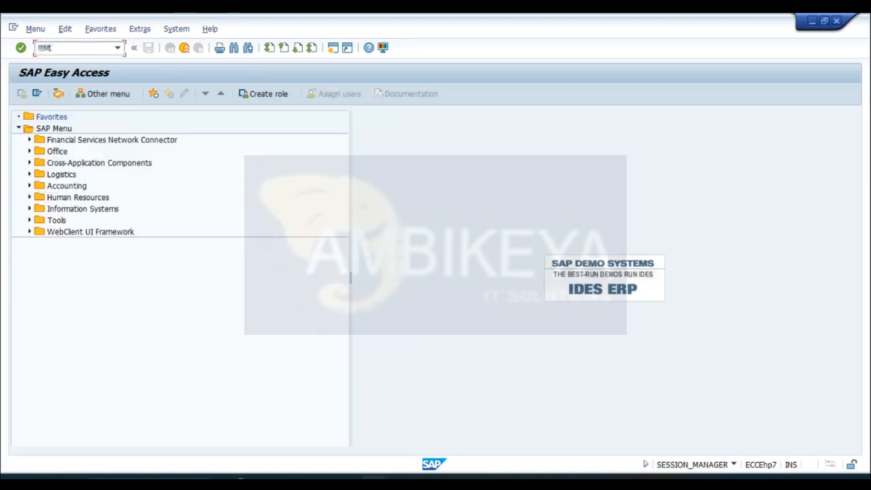
pyautogui.press('Return')
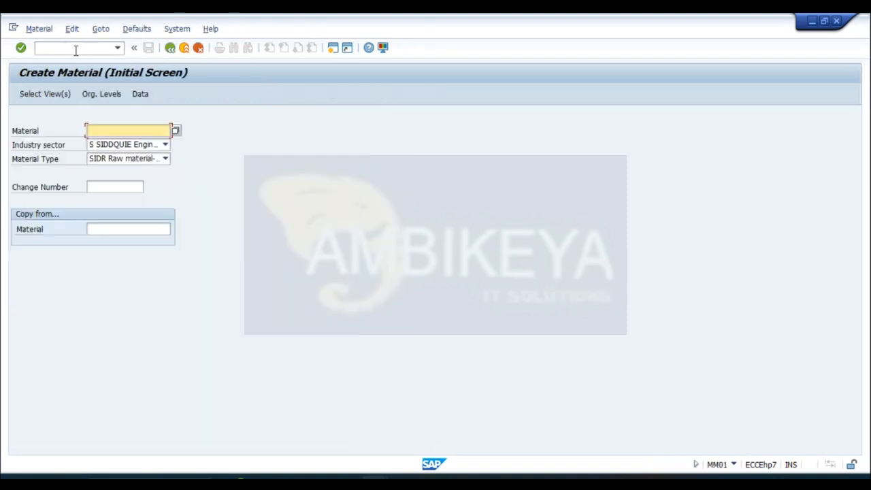
# - Reuse the previous material number with its ending changed to 14 and confirm the proposed organizational levels to open the material's data
pyautogui.click(126, 134)
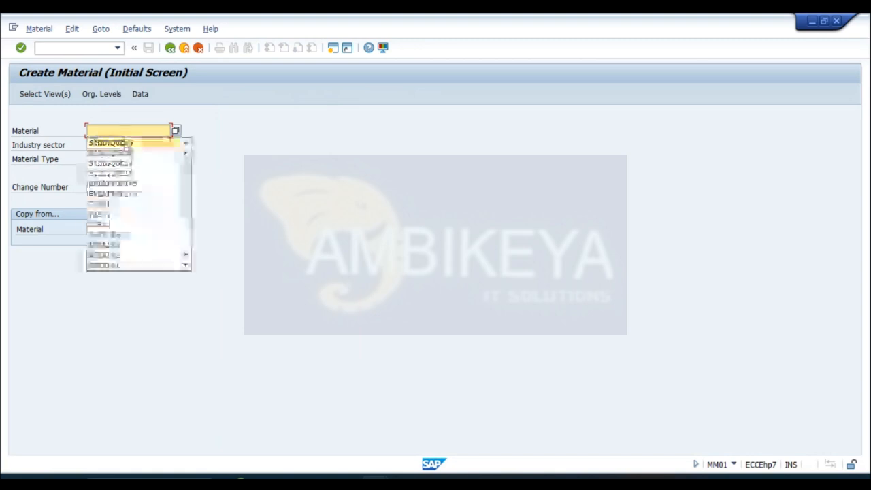
pyautogui.click(124, 143)
pyautogui.press('BackSpace')
pyautogui.write('4')
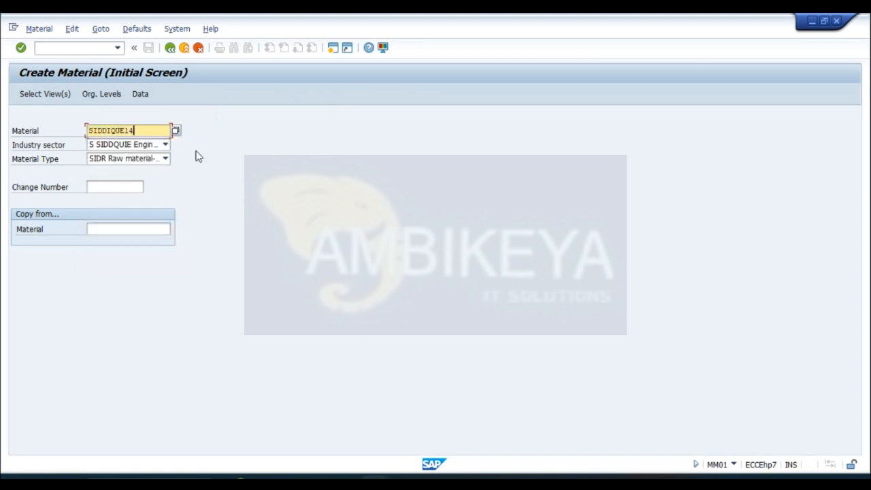
pyautogui.click(101, 94)
pyautogui.click(276, 231)
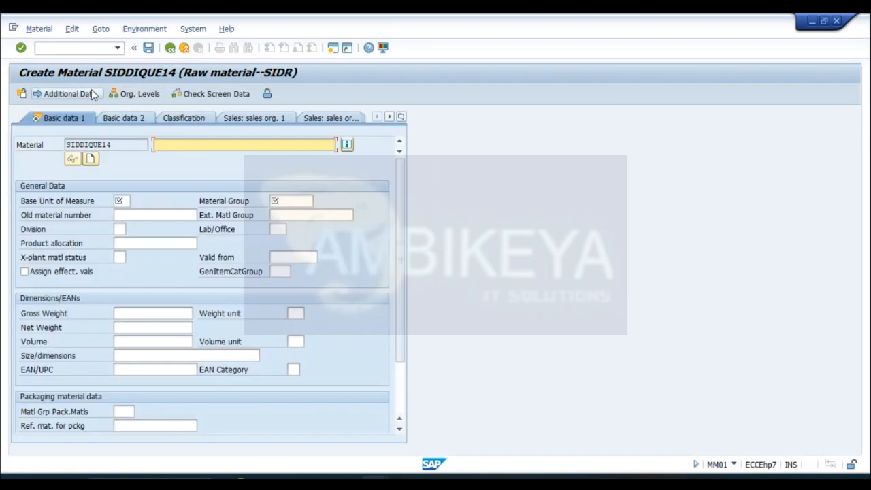
# - Copy the material number into the description and set the base unit of measure to EA
pyautogui.moveTo(115, 144); pyautogui.dragTo(66, 144)
pyautogui.hotkey('ctrl', 'c')
pyautogui.click(66, 144)
pyautogui.click(202, 145)
pyautogui.hotkey('ctrl', 'v')
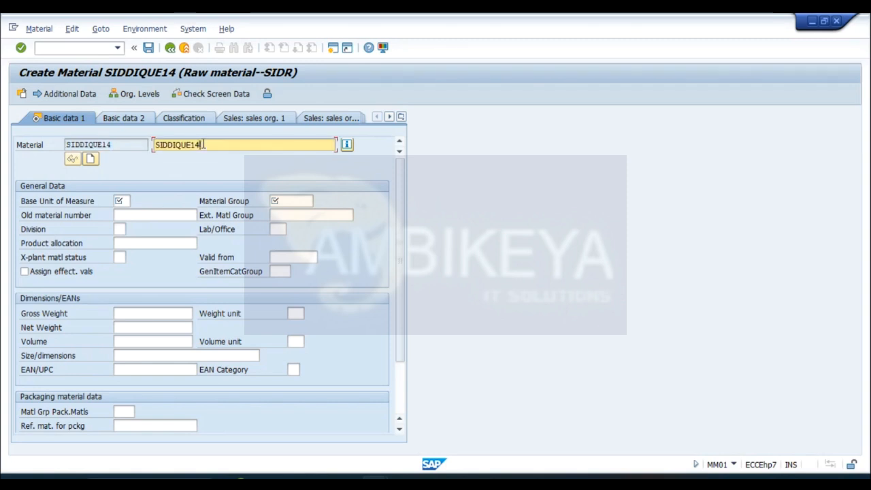
pyautogui.click(125, 201)
pyautogui.write('EA')
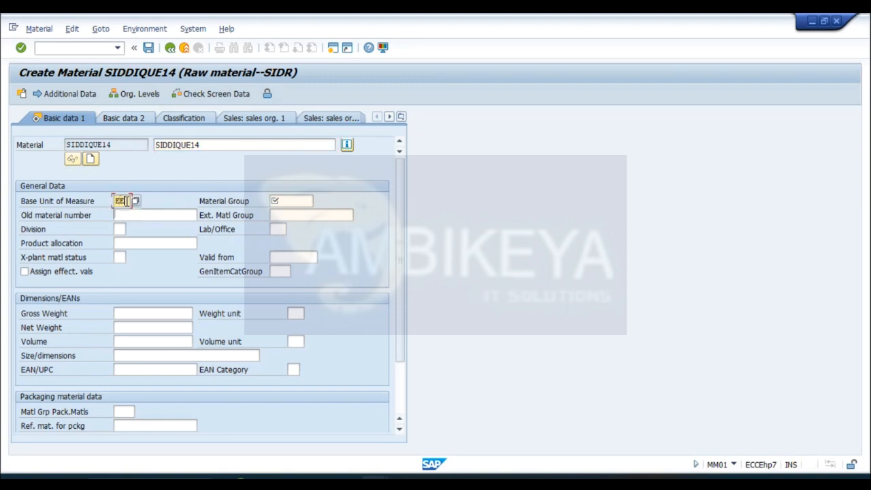
# - Search the material groups for SID, assign SID1 (SID LAPTOP) to the material, and continue to the purchasing data
pyautogui.click(292, 200)
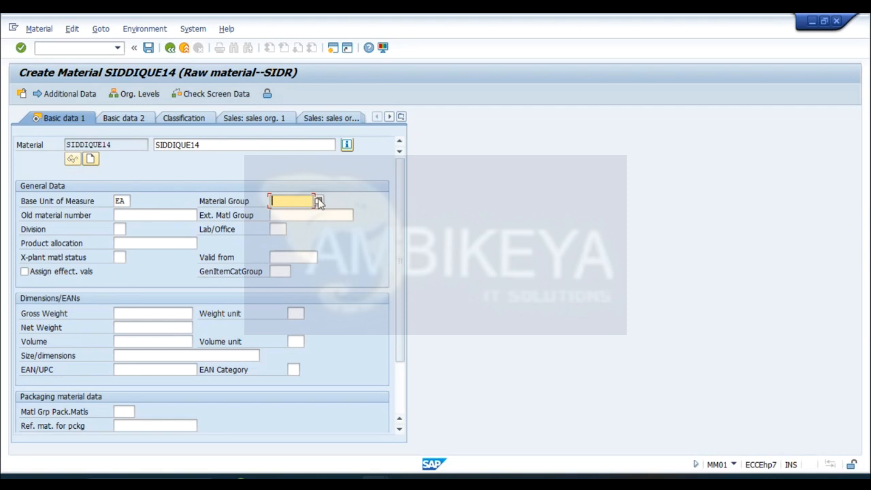
pyautogui.click(319, 202)
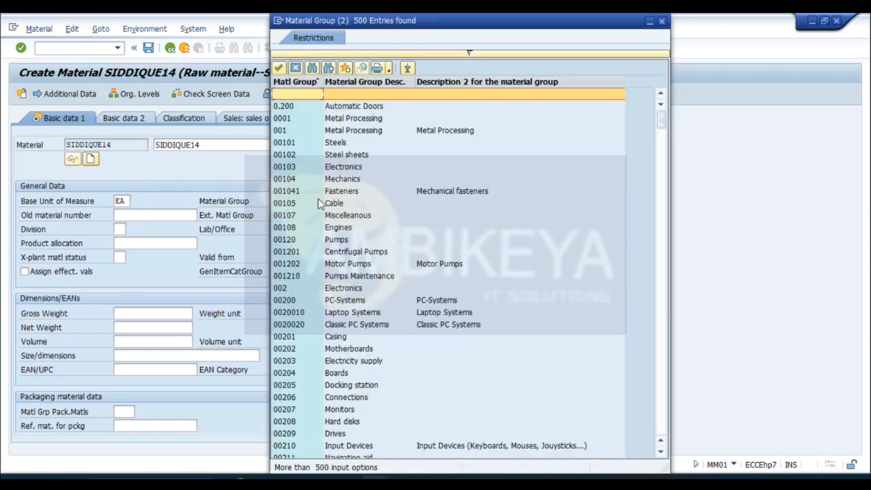
pyautogui.click(312, 68)
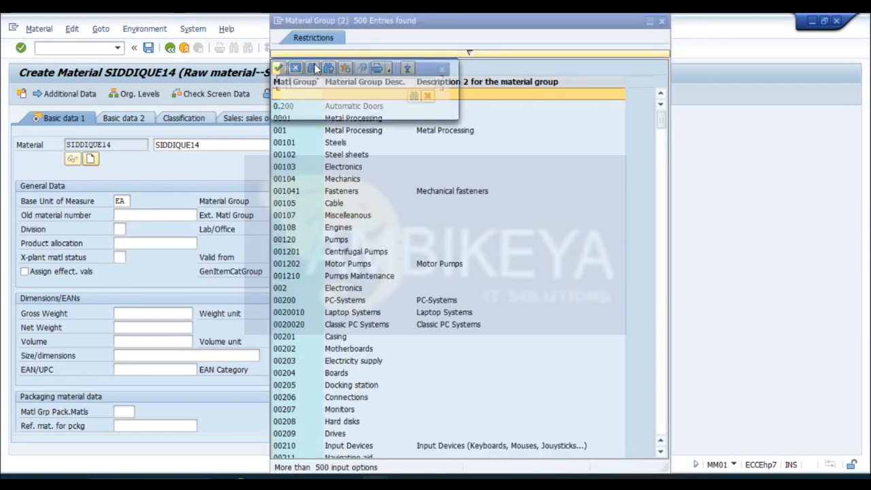
pyautogui.write('SID')
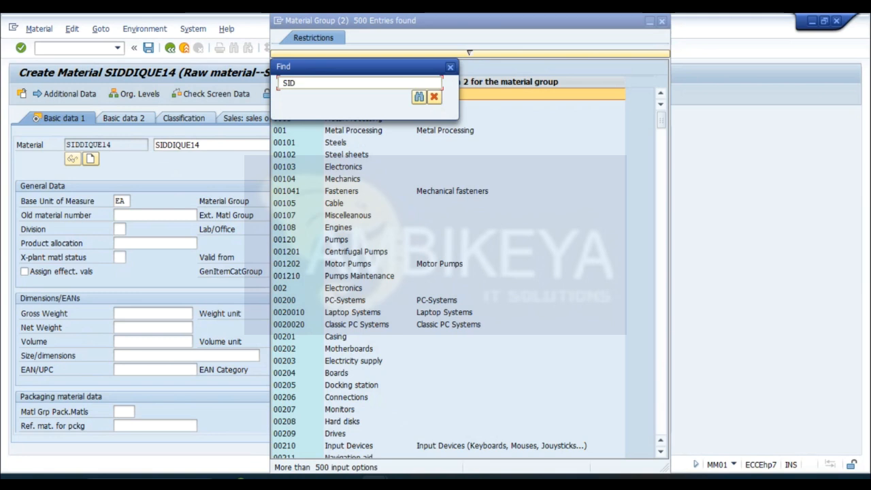
pyautogui.press('Return')
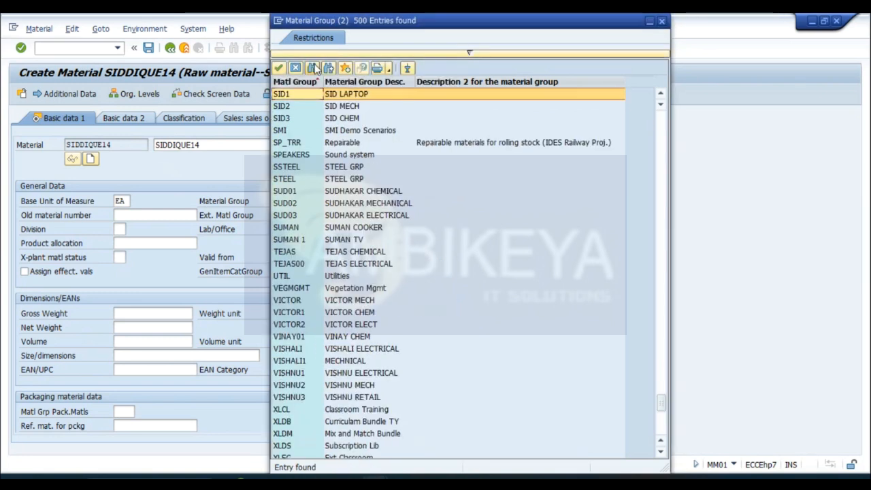
pyautogui.doubleClick(334, 95)
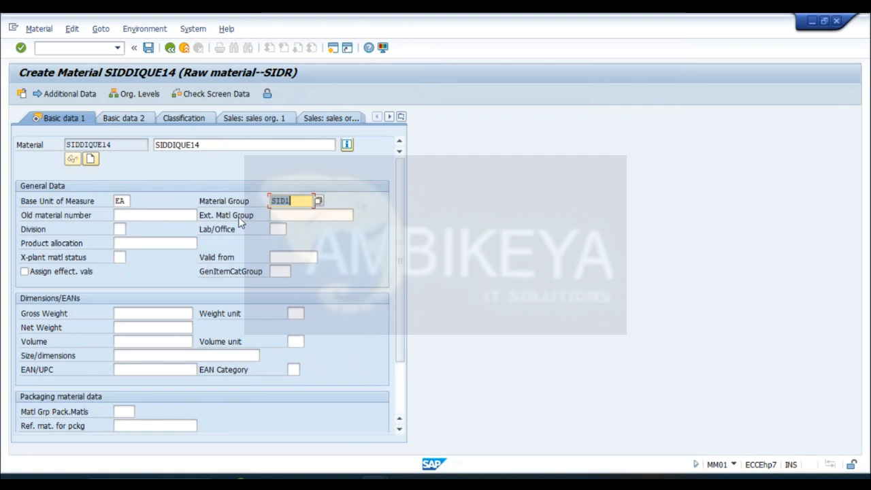
pyautogui.press('Return')
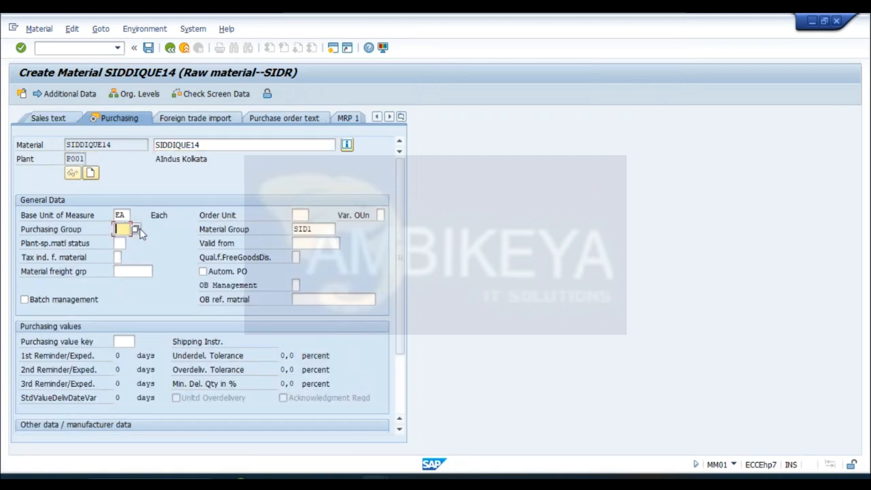
# - Search the purchasing groups for SID, assign SI2 (SID PUR GRP 2), and continue to the Accounting 1 data
pyautogui.click(136, 230)
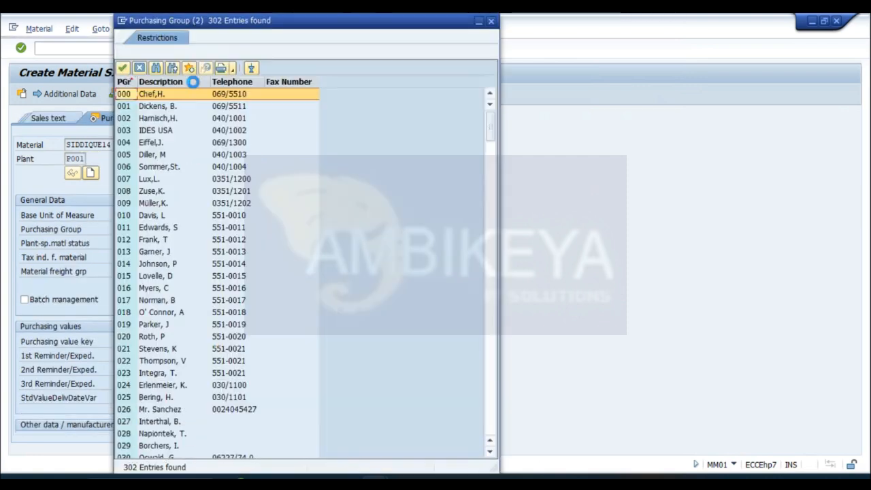
pyautogui.click(156, 67)
pyautogui.write('SID')
pyautogui.press('Return')
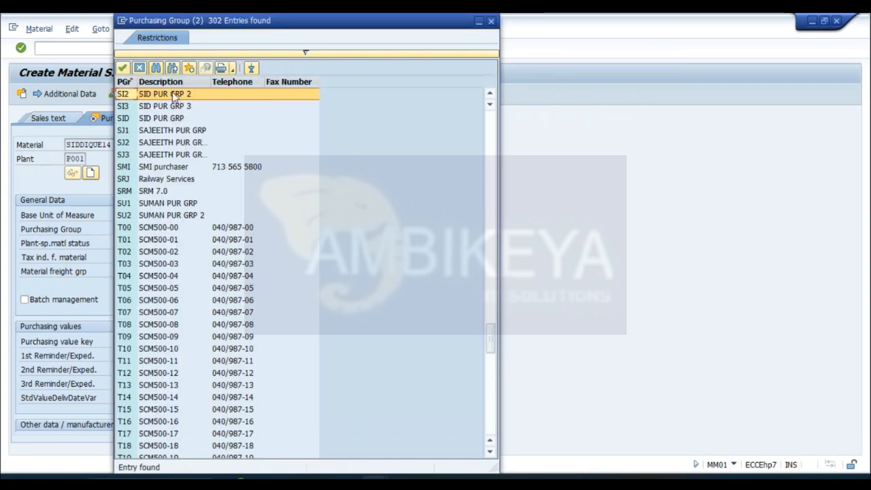
pyautogui.doubleClick(172, 95)
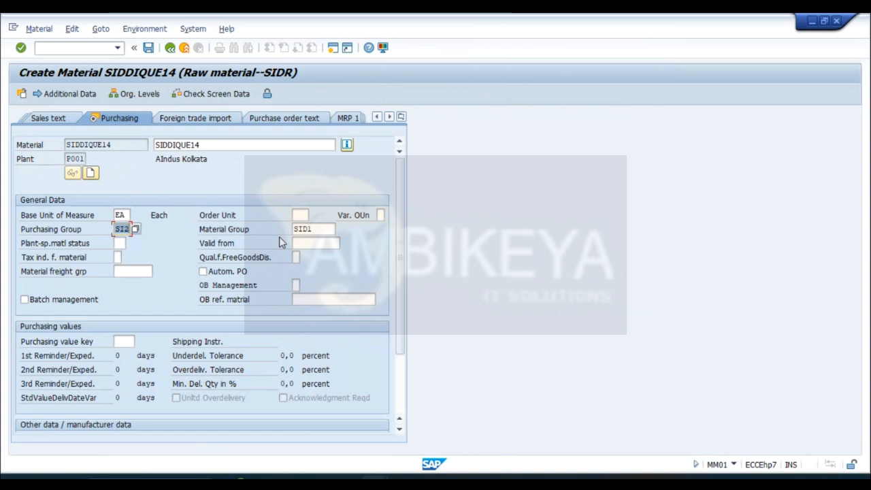
pyautogui.press('Return')
pyautogui.press('Return')
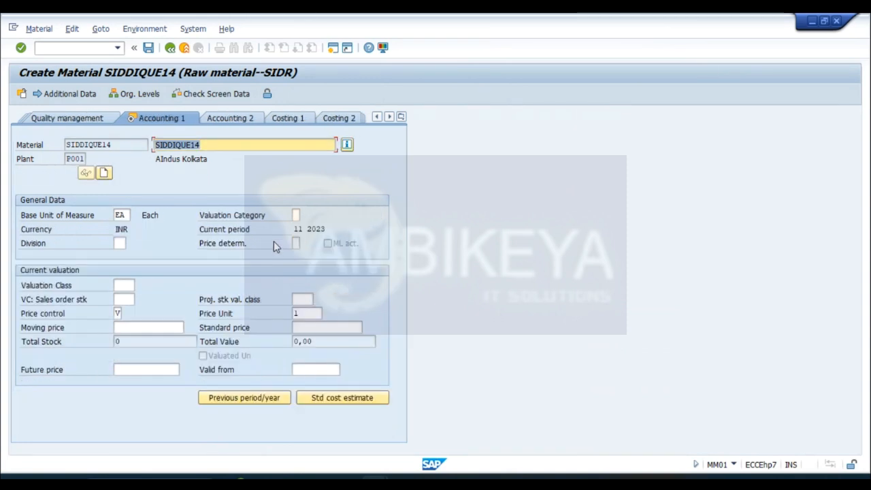
# - Set the valuation class to 3000 (Raw materials 1) and the moving price to 100, and save the material
pyautogui.click(127, 285)
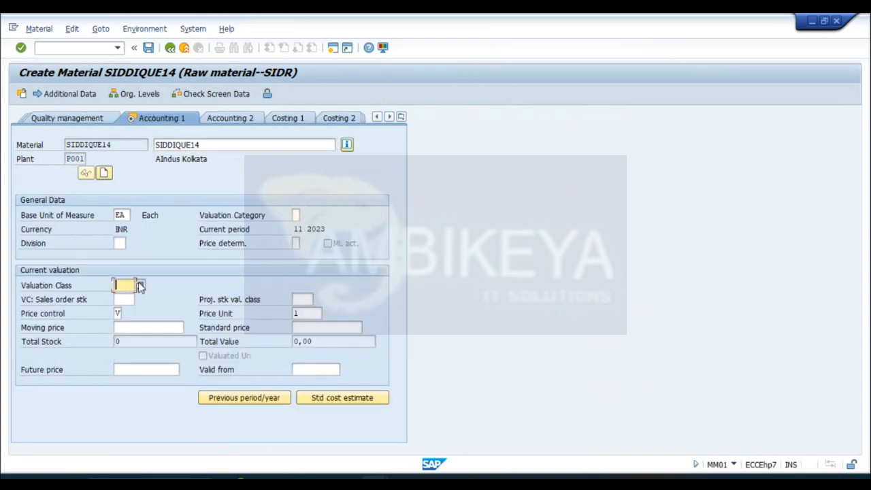
pyautogui.click(140, 285)
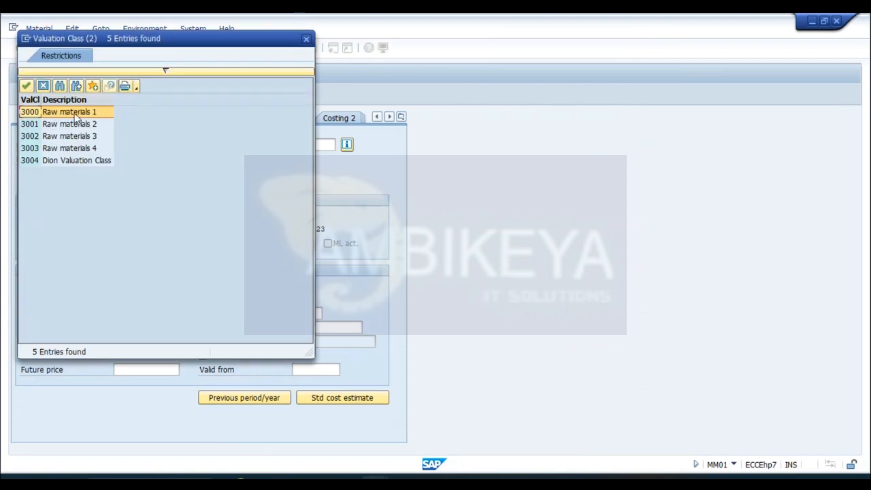
pyautogui.doubleClick(76, 117)
pyautogui.click(137, 327)
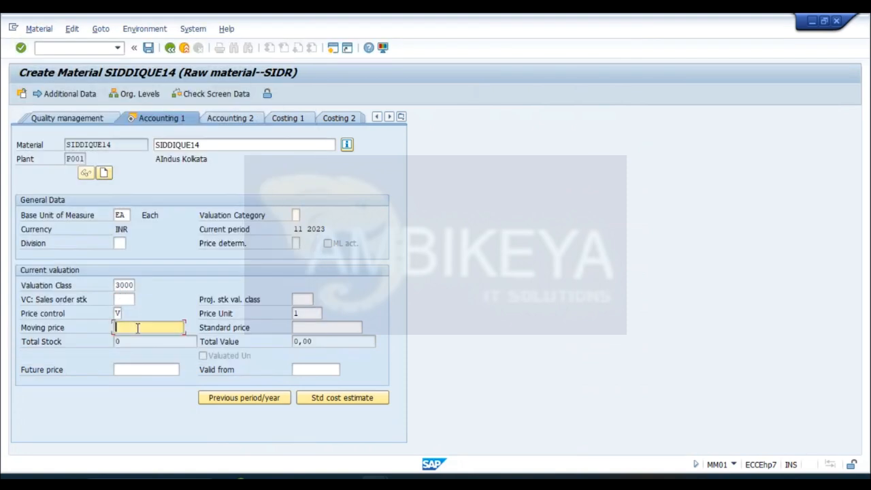
pyautogui.write('1')
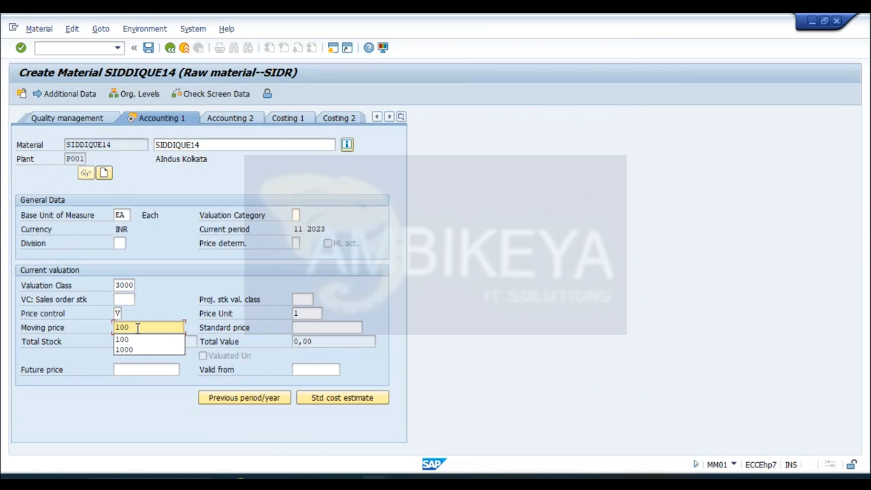
pyautogui.write('00')
pyautogui.press('F3')
pyautogui.press('Return')
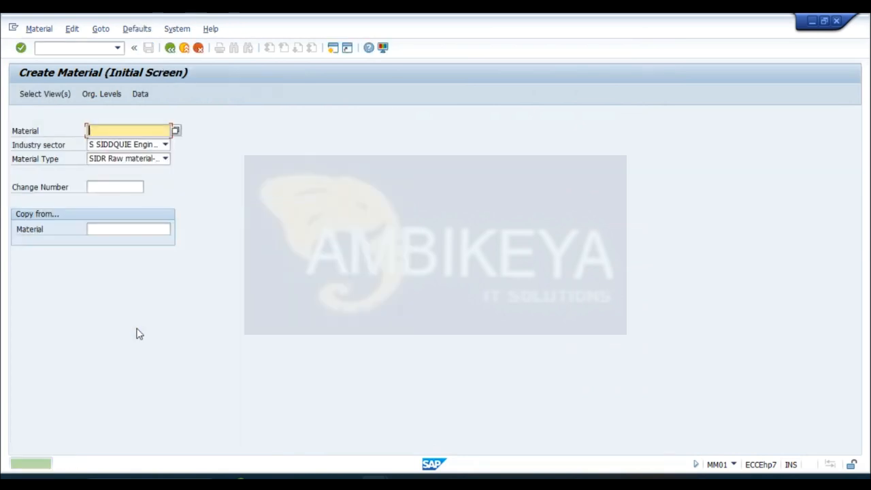